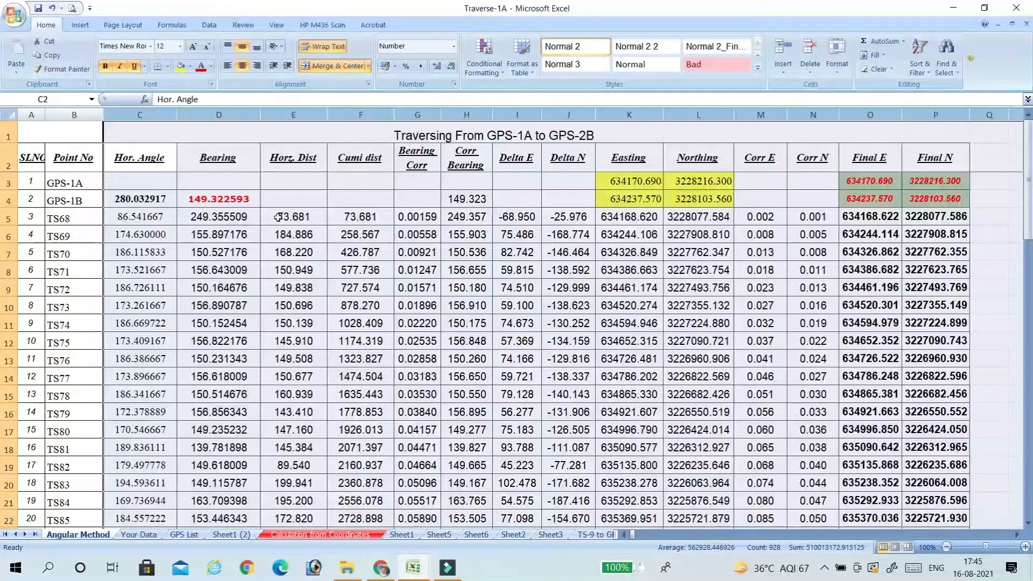
Examine the individual leg lengths in the Horz. Dist column, from TS68 in E5 downward, including the empty GPS-1B cell.
{"action": "left_click", "coordinate": [280, 216]}
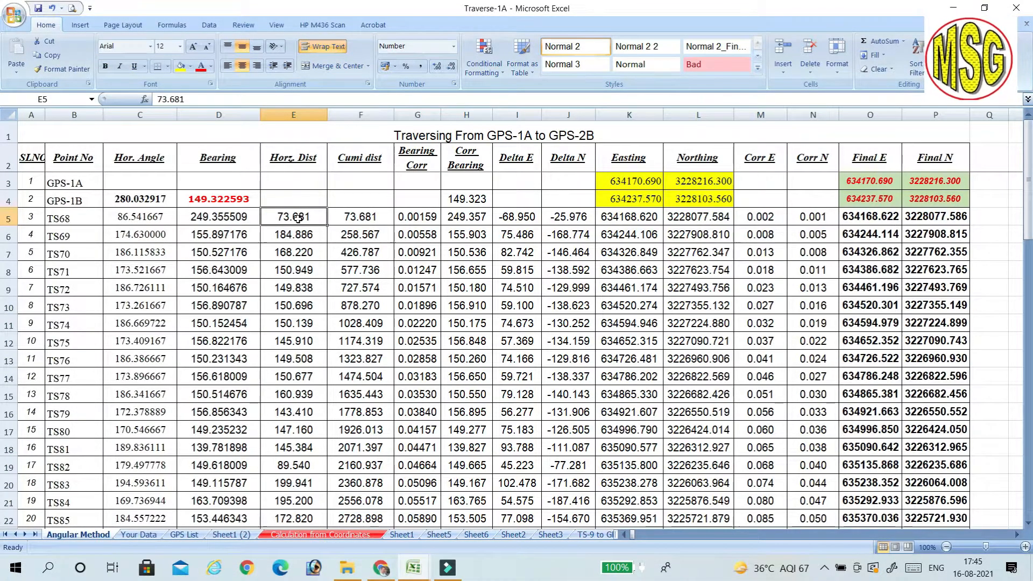
{"action": "left_click_drag", "start_coordinate": [297, 218], "coordinate": [299, 520]}
{"action": "scroll", "coordinate": [295, 444], "scroll_direction": "up", "scroll_amount": 2, "text": "ctrl"}
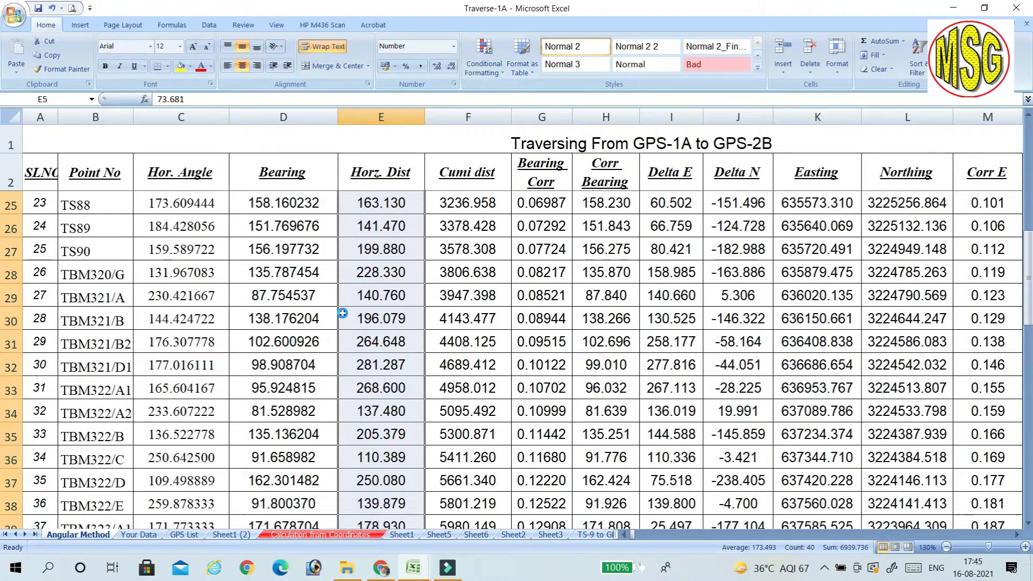
{"action": "scroll", "coordinate": [343, 313], "scroll_direction": "up", "scroll_amount": 1, "text": "ctrl"}
{"action": "scroll", "coordinate": [415, 256], "scroll_direction": "up", "scroll_amount": 8}
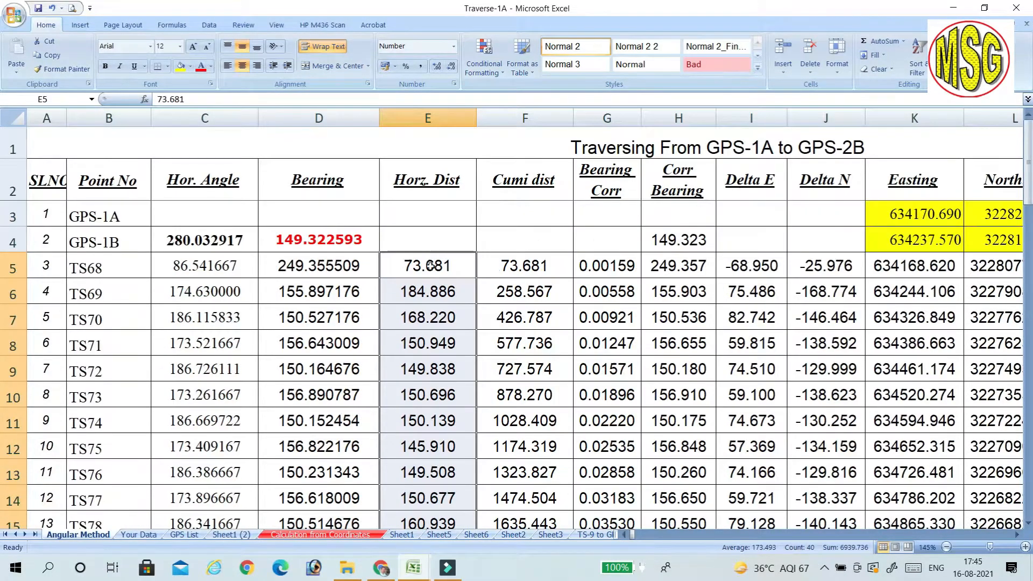
{"action": "left_click", "coordinate": [425, 294]}
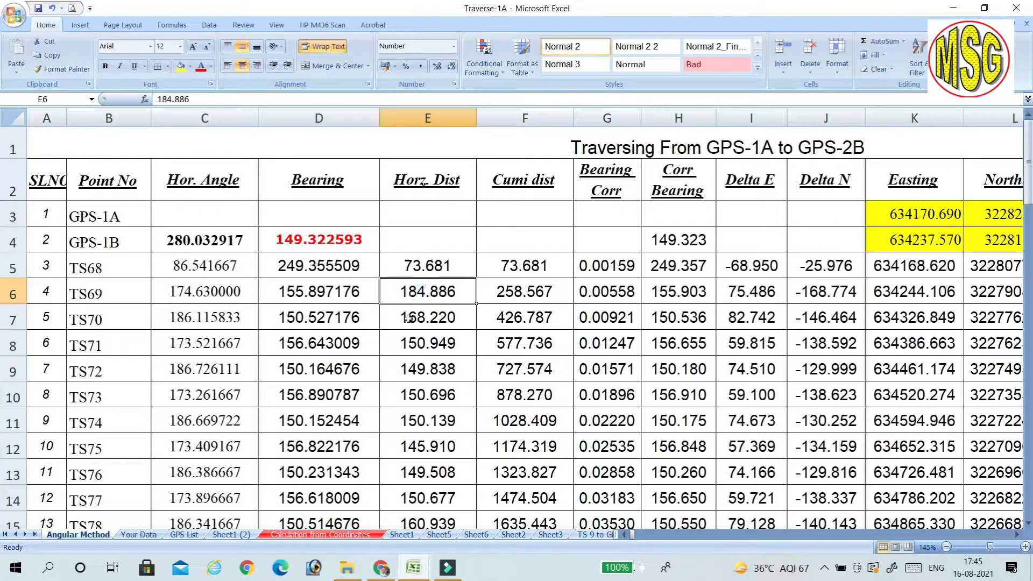
{"action": "left_click", "coordinate": [409, 318]}
{"action": "left_click", "coordinate": [413, 344]}
{"action": "left_click", "coordinate": [416, 370]}
{"action": "left_click", "coordinate": [422, 436]}
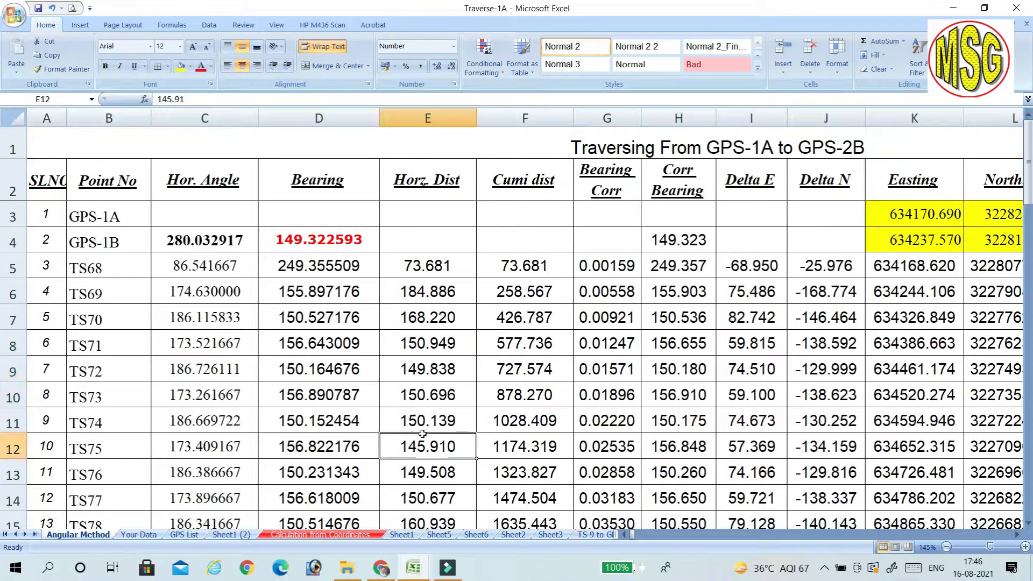
{"action": "left_click", "coordinate": [423, 470]}
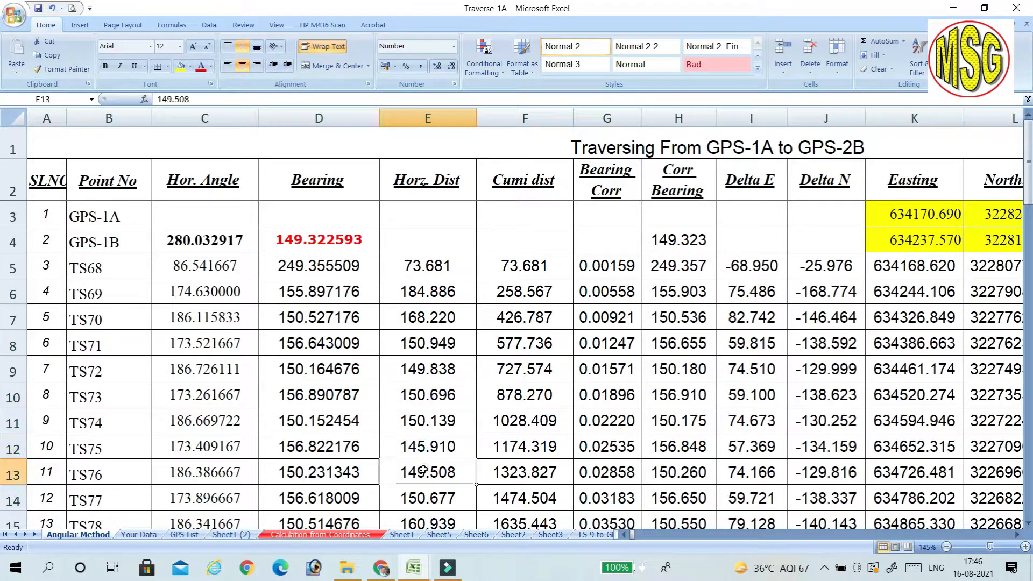
{"action": "left_click", "coordinate": [432, 241]}
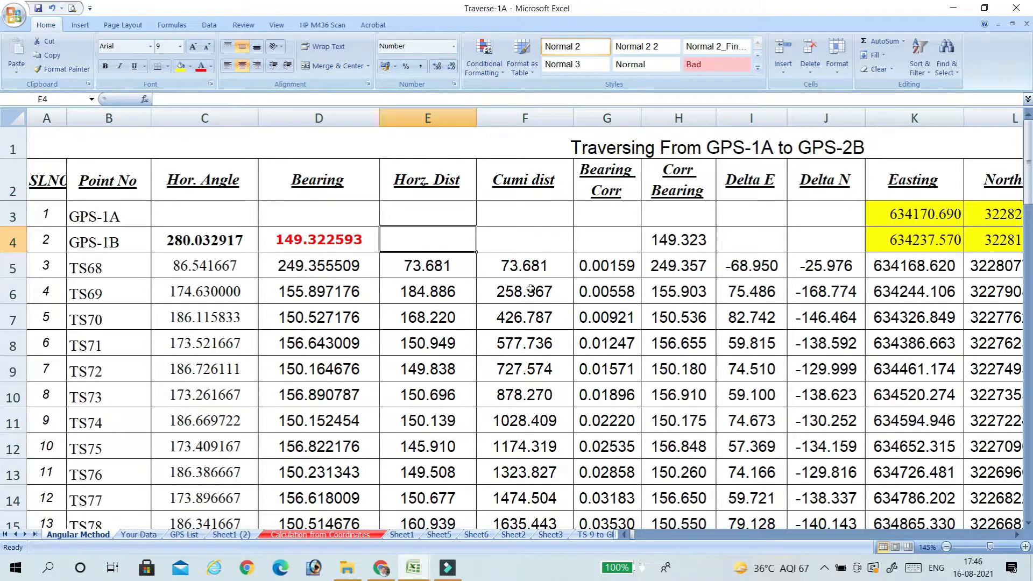
Examine the Cumi dist formulas in F5 and F12, and compare F12 with the sum of the horizontal distances in E5:E12.
{"action": "left_click", "coordinate": [518, 271]}
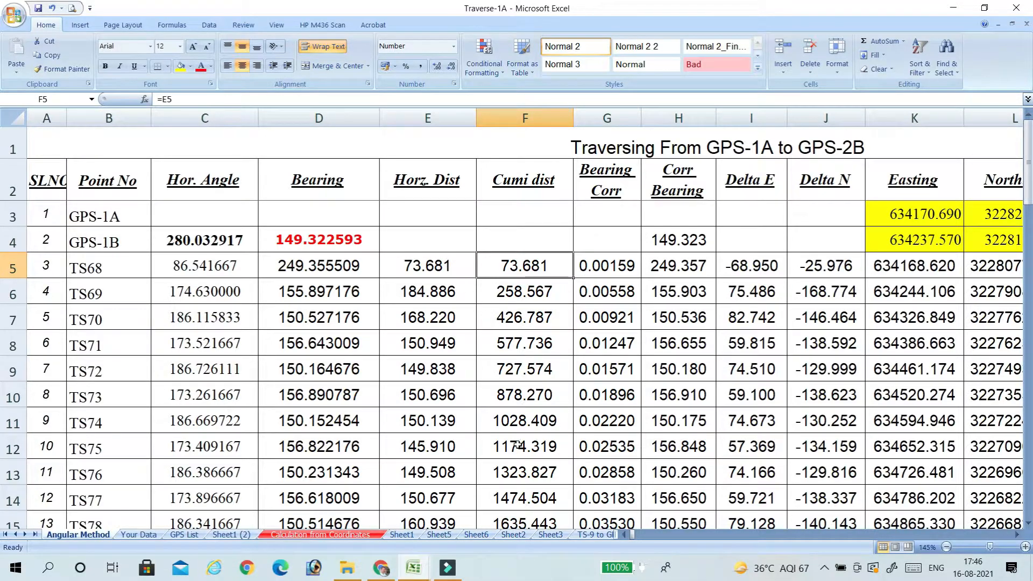
{"action": "left_click", "coordinate": [518, 450]}
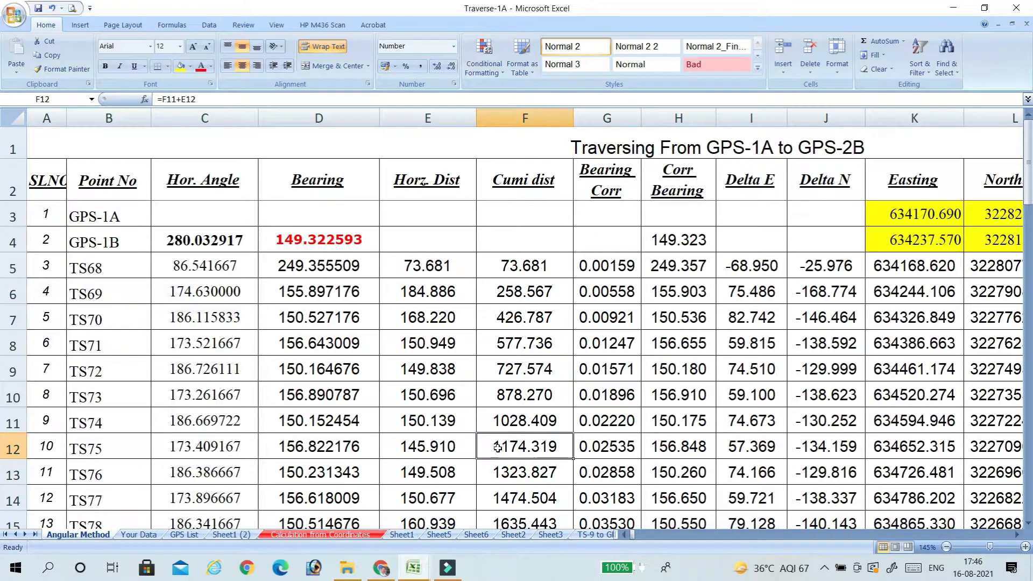
{"action": "left_click_drag", "start_coordinate": [448, 444], "coordinate": [432, 268]}
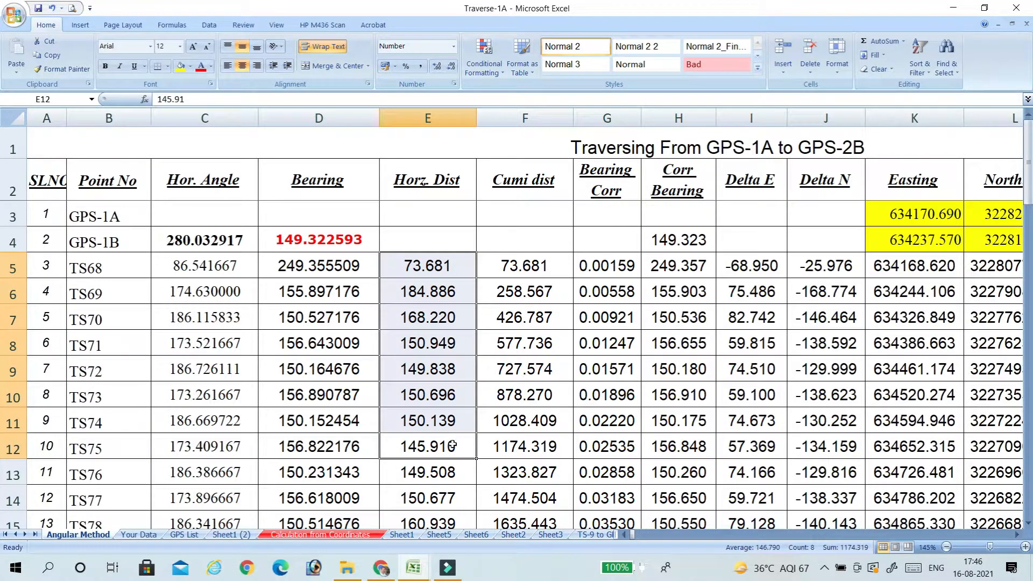
{"action": "left_click", "coordinate": [525, 448]}
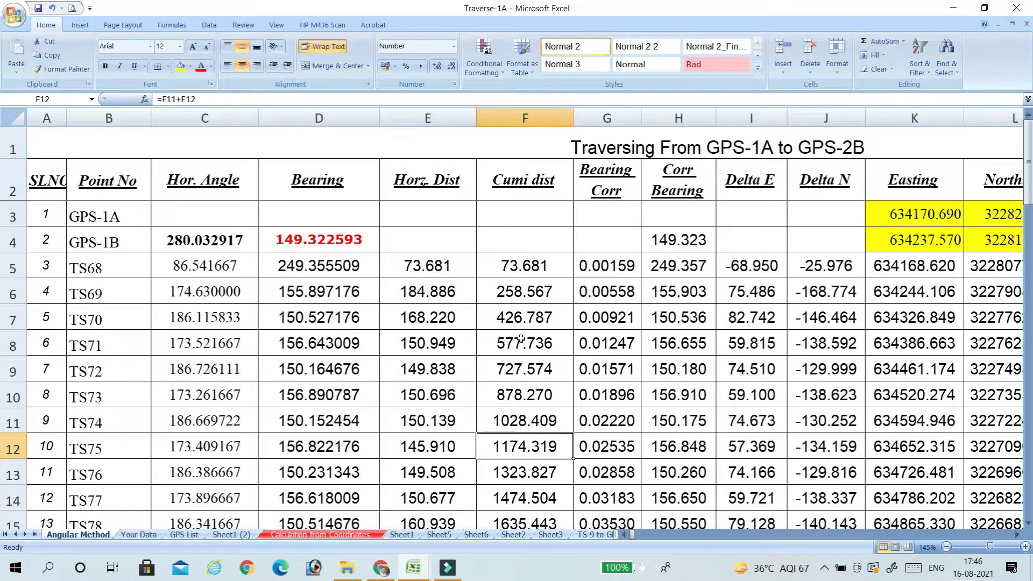
{"action": "left_click", "coordinate": [516, 266]}
Re-enter the cumulative distance formula for TS69 in F6 as =F5+E6.
{"action": "left_click", "coordinate": [517, 289]}
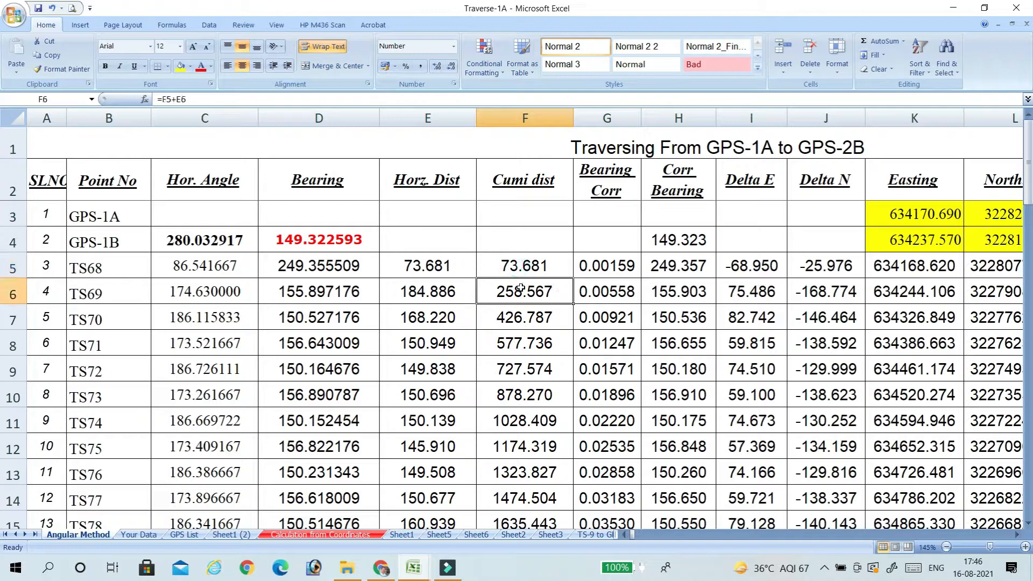
{"action": "double_click", "coordinate": [518, 289]}
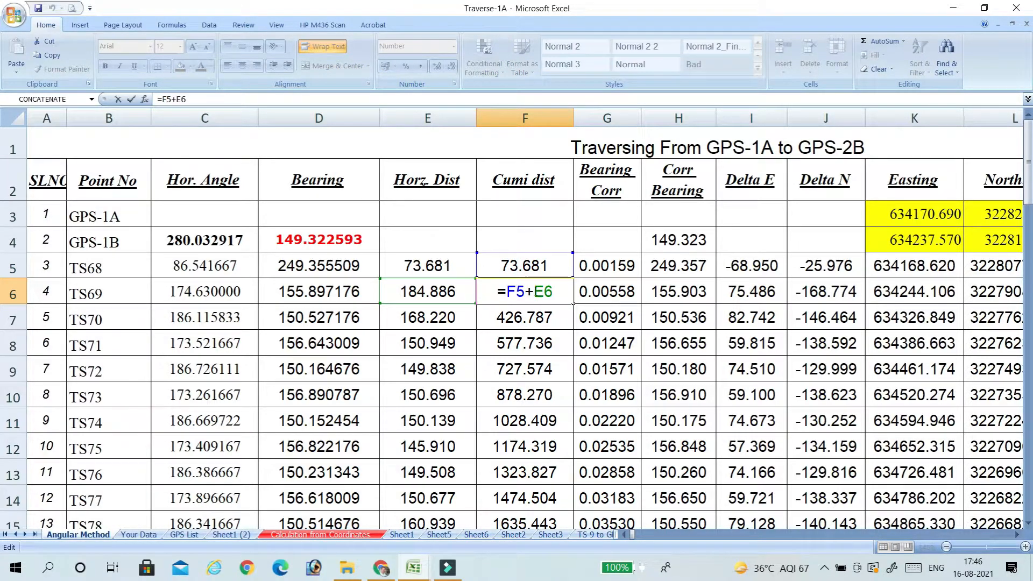
{"action": "key", "text": "Escape"}
{"action": "type", "text": "="}
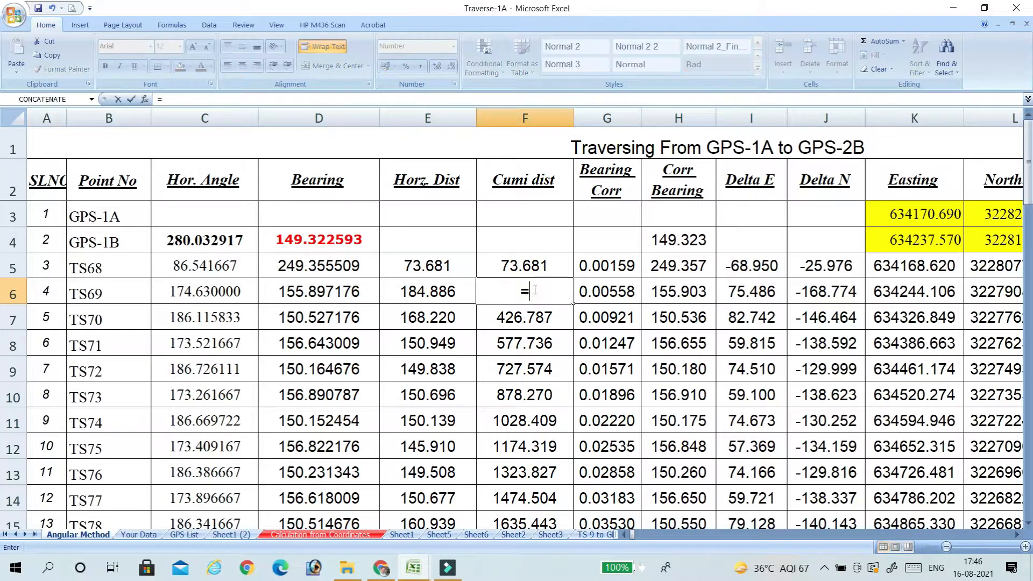
{"action": "left_click", "coordinate": [524, 263]}
{"action": "type", "text": "+"}
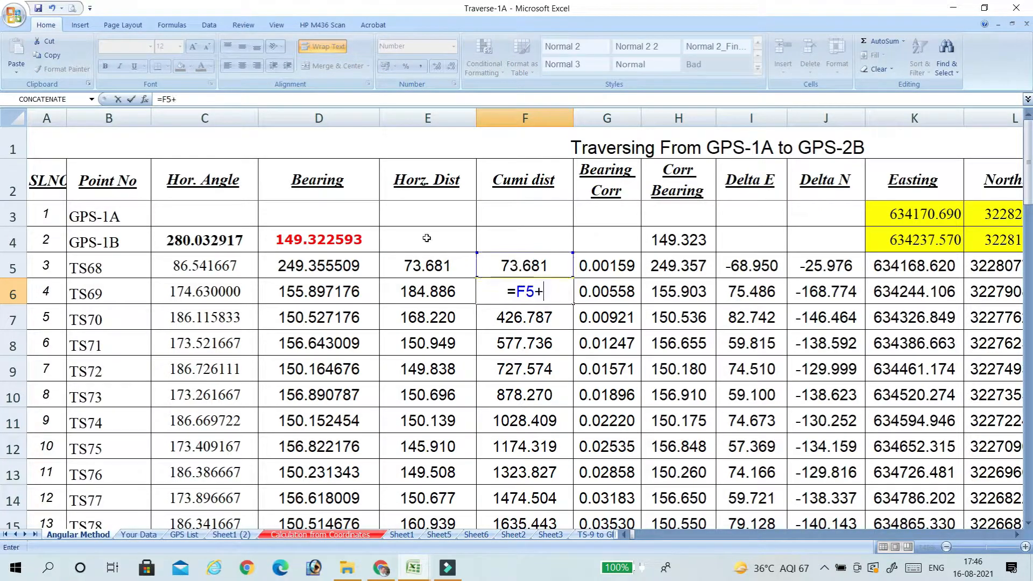
{"action": "left_click", "coordinate": [409, 293]}
{"action": "key", "text": "Return"}
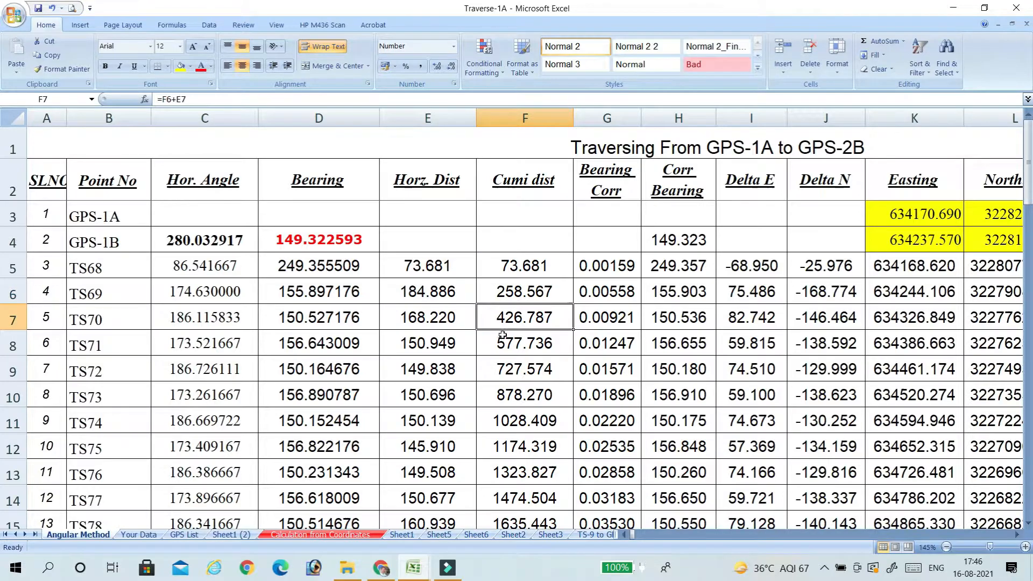
Re-enter the TS70 cumulative distance in F7 as =F6+E7 and fill the formula down the Cumi dist column.
{"action": "type", "text": "="}
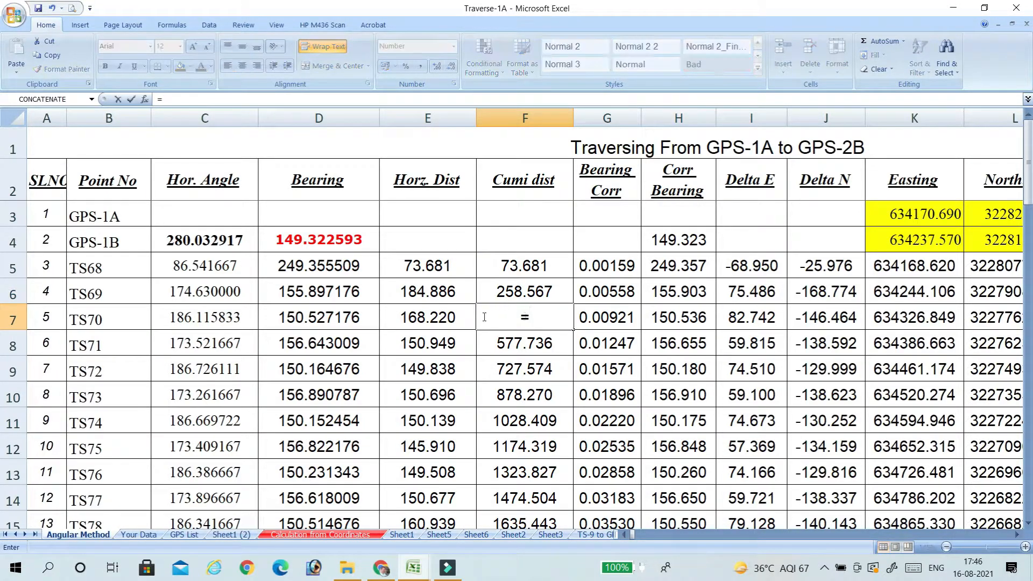
{"action": "left_click", "coordinate": [527, 291]}
{"action": "type", "text": "+"}
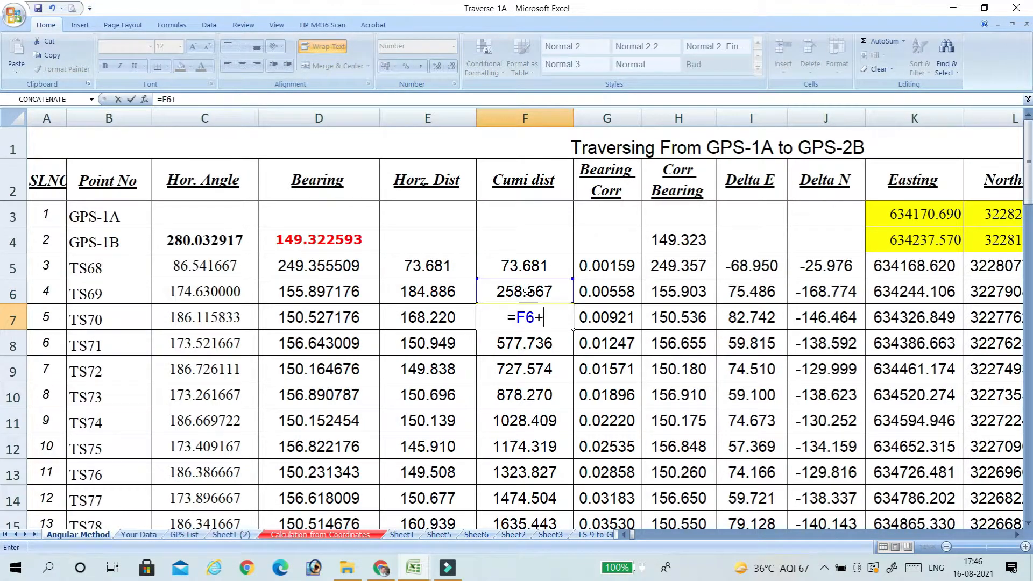
{"action": "left_click", "coordinate": [441, 318]}
{"action": "key", "text": "Return"}
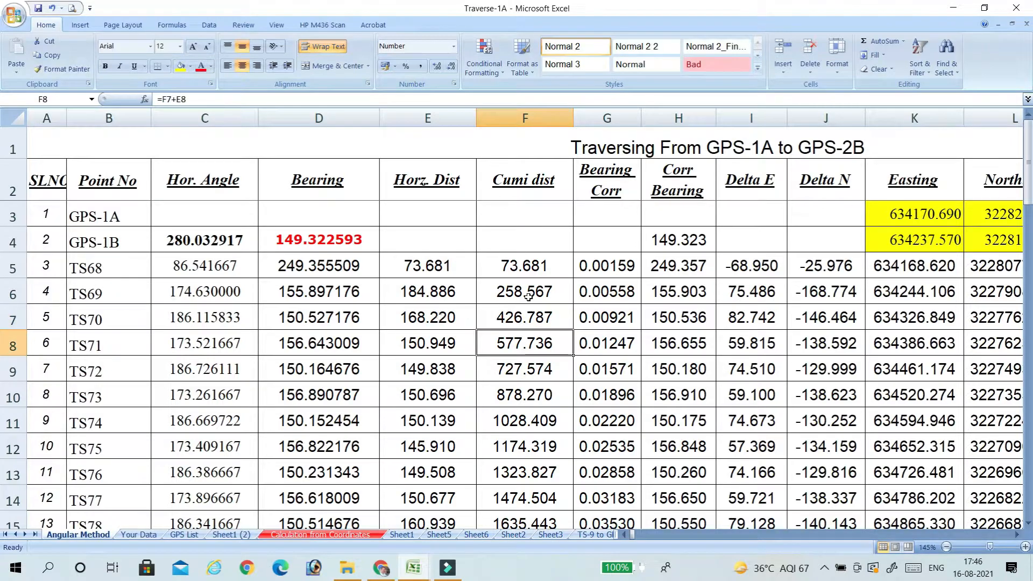
{"action": "left_click", "coordinate": [544, 319]}
{"action": "double_click", "coordinate": [578, 328]}
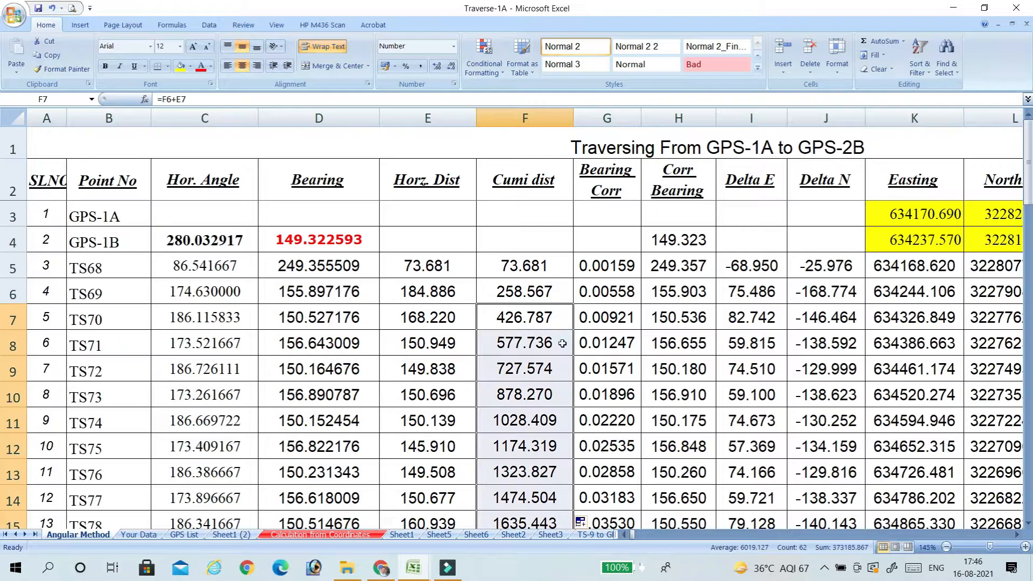
Check the Bearing Corr formula in G5, and widen column C to fit the Actual Bearing label below the traverse table.
{"action": "left_click", "coordinate": [613, 267]}
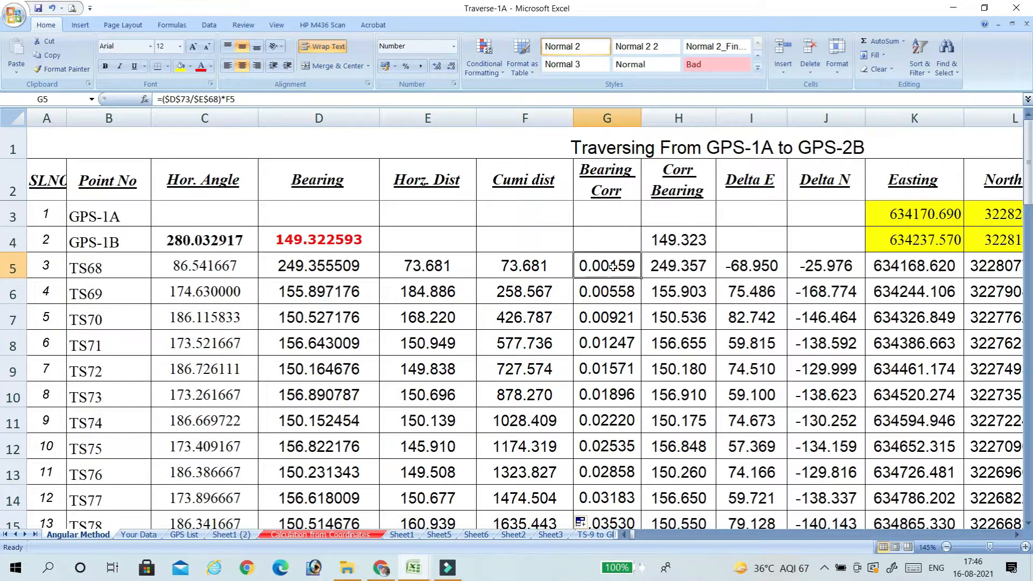
{"action": "scroll", "coordinate": [438, 300], "scroll_direction": "down", "scroll_amount": 17}
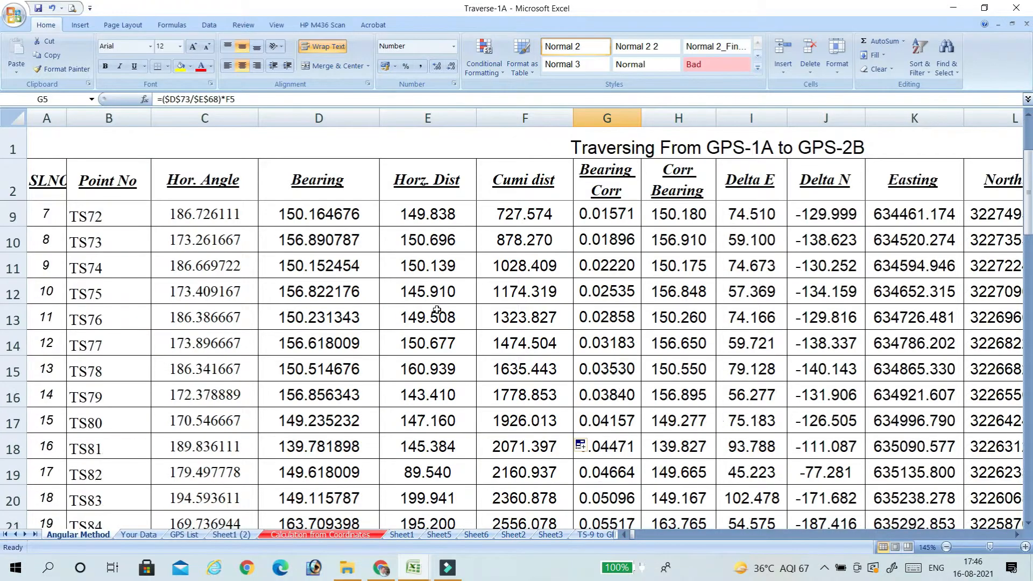
{"action": "scroll", "coordinate": [447, 308], "scroll_direction": "down", "scroll_amount": 4}
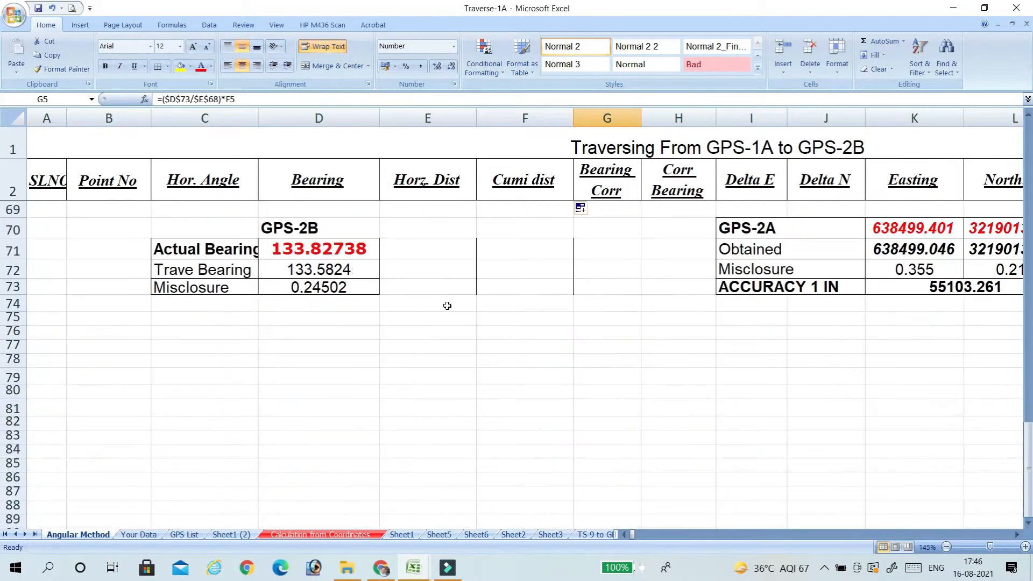
{"action": "scroll", "coordinate": [259, 304], "scroll_direction": "up", "scroll_amount": 1}
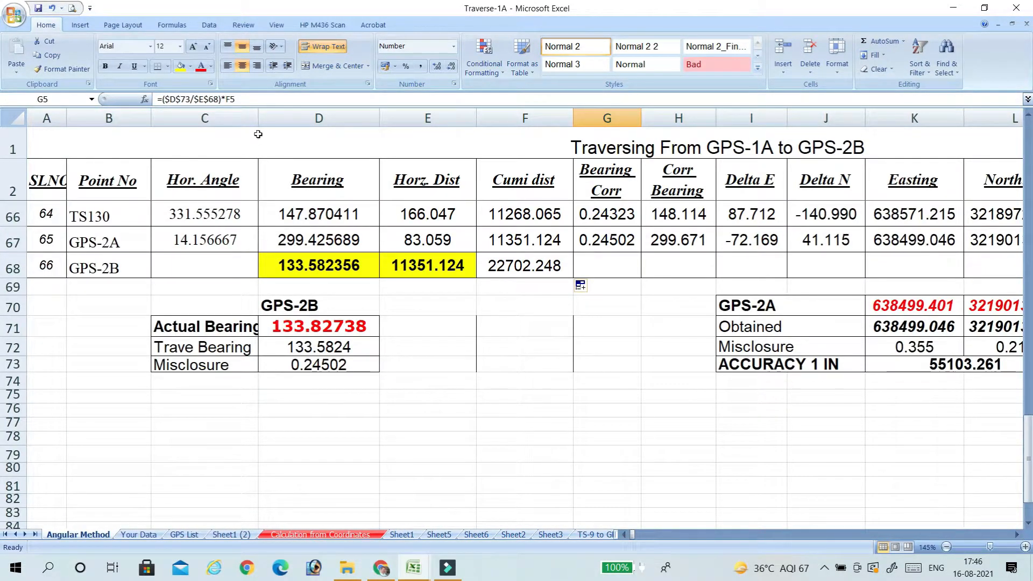
{"action": "left_click_drag", "start_coordinate": [258, 118], "coordinate": [270, 118]}
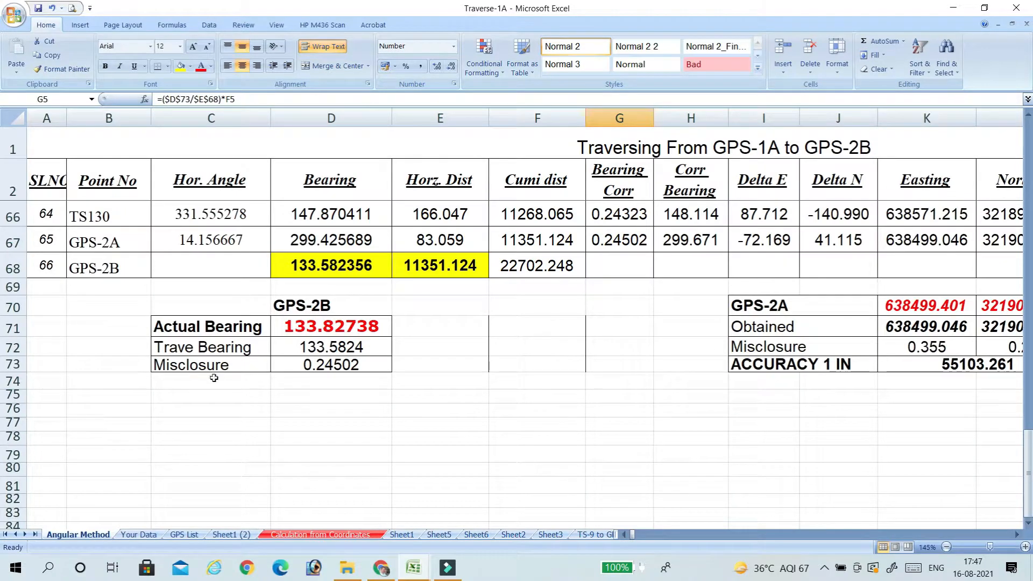
Examine GPS-2B's actual bearing, traverse bearing and misclosure in D71:D73, tracing the traverse bearing to its source in D68.
{"action": "left_click", "coordinate": [224, 328]}
{"action": "left_click", "coordinate": [331, 328]}
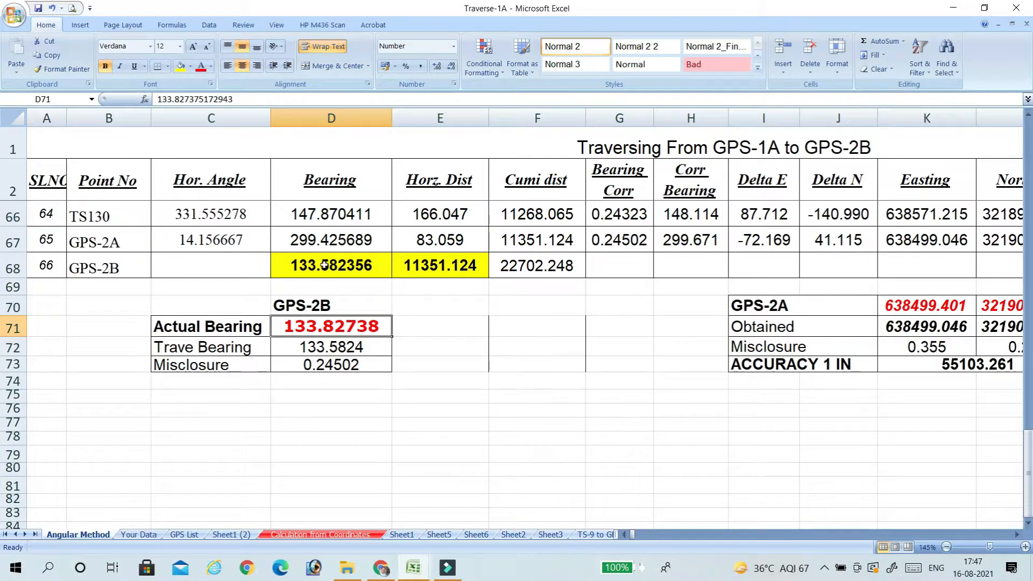
{"action": "left_click", "coordinate": [332, 350]}
{"action": "left_click", "coordinate": [340, 265]}
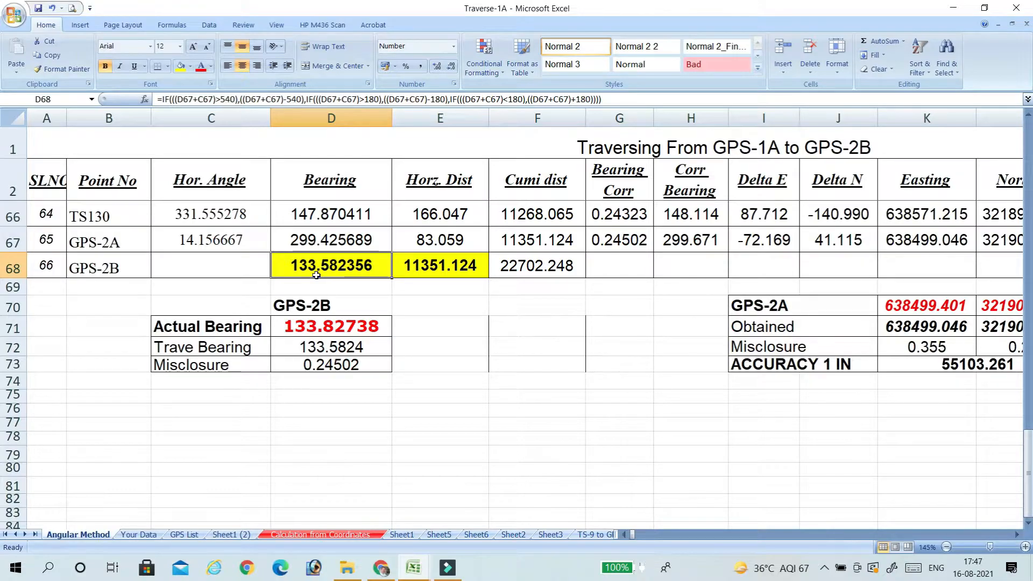
{"action": "left_click", "coordinate": [351, 349]}
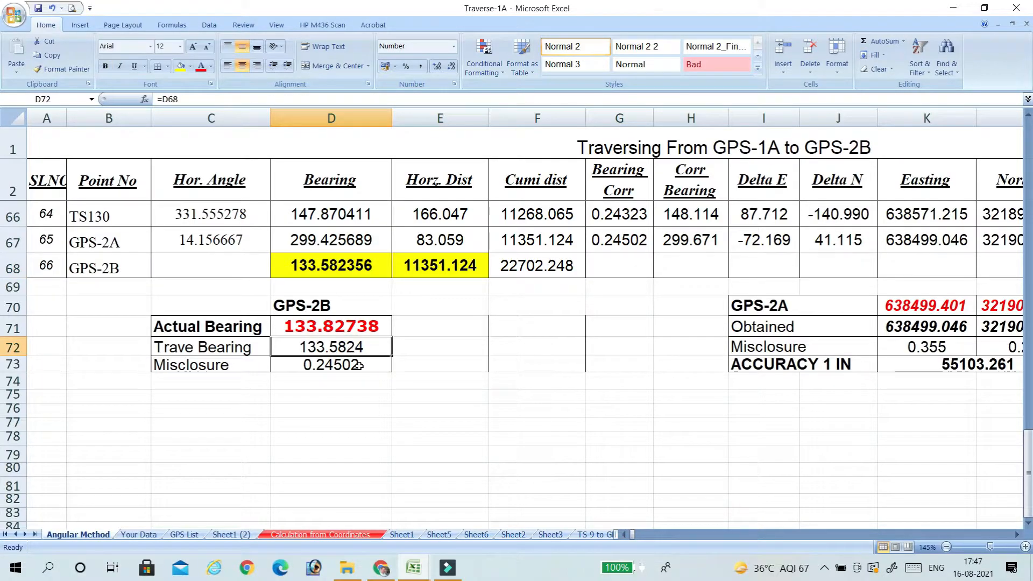
{"action": "left_click", "coordinate": [359, 366]}
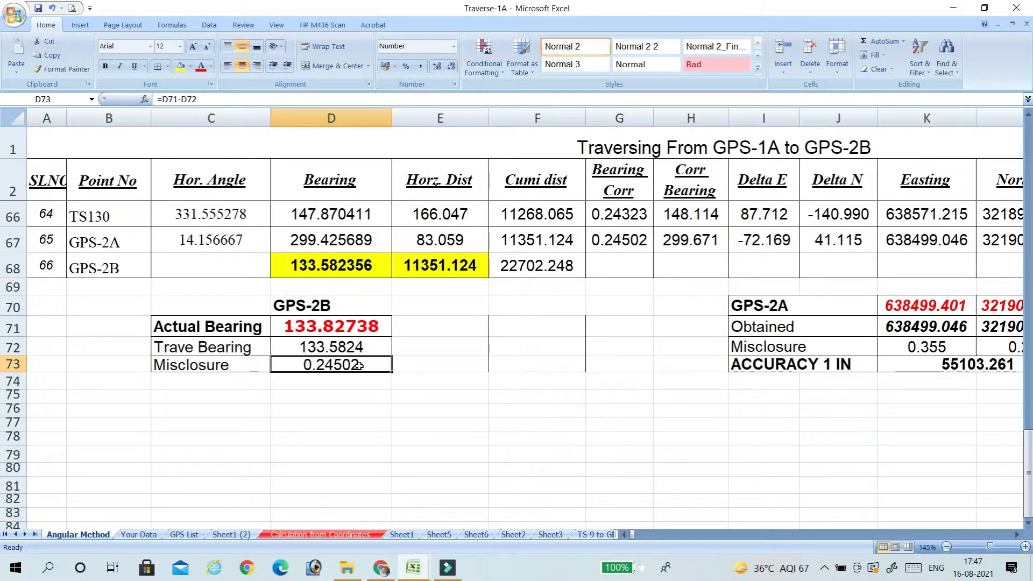
Re-enter the TS68 bearing correction in G5 as =D73/E68*F5, using the misclosure, total distance and cumulative distance.
{"action": "scroll", "coordinate": [419, 367], "scroll_direction": "up", "scroll_amount": 5}
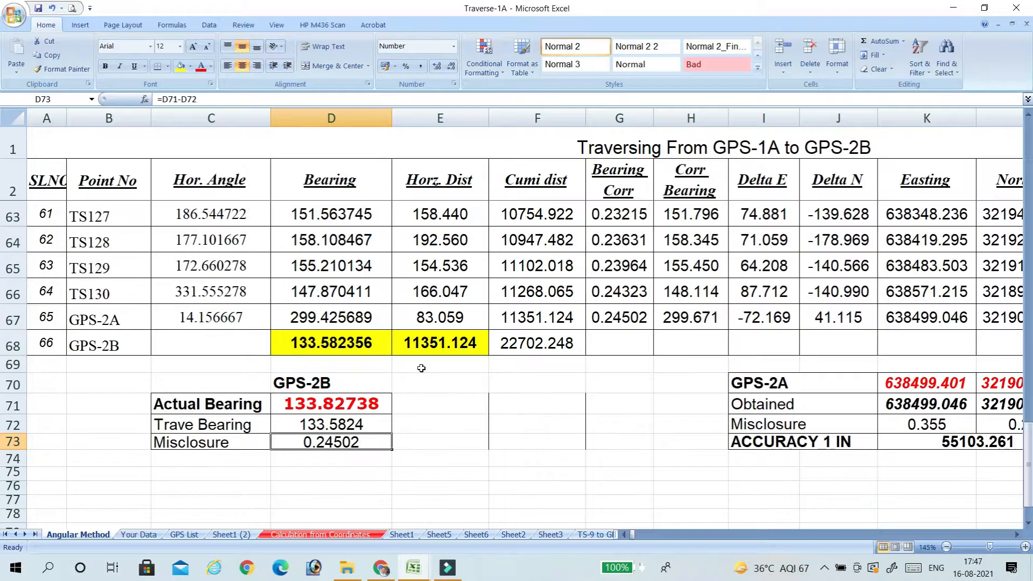
{"action": "scroll", "coordinate": [454, 365], "scroll_direction": "up", "scroll_amount": 16}
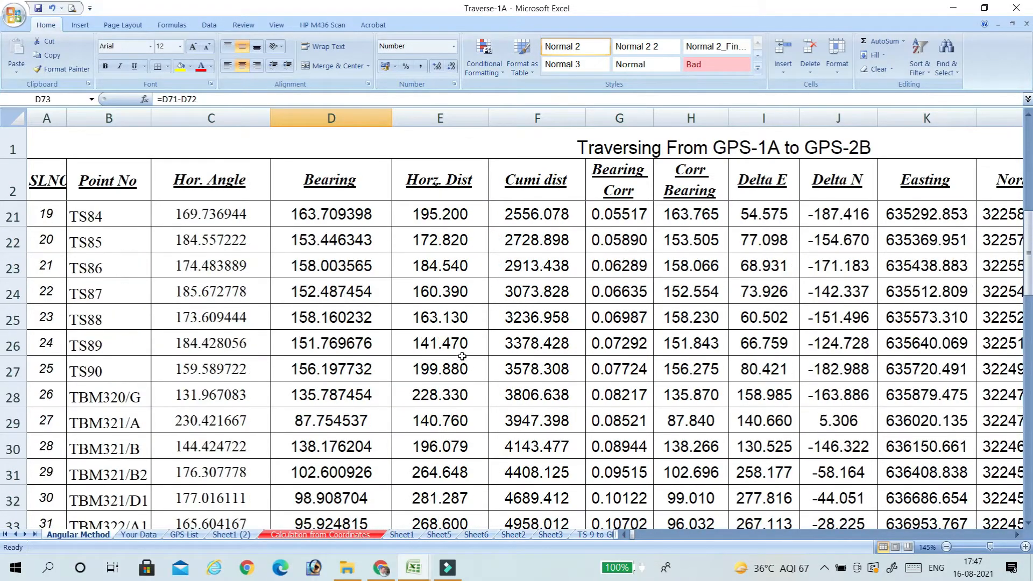
{"action": "left_click", "coordinate": [609, 264]}
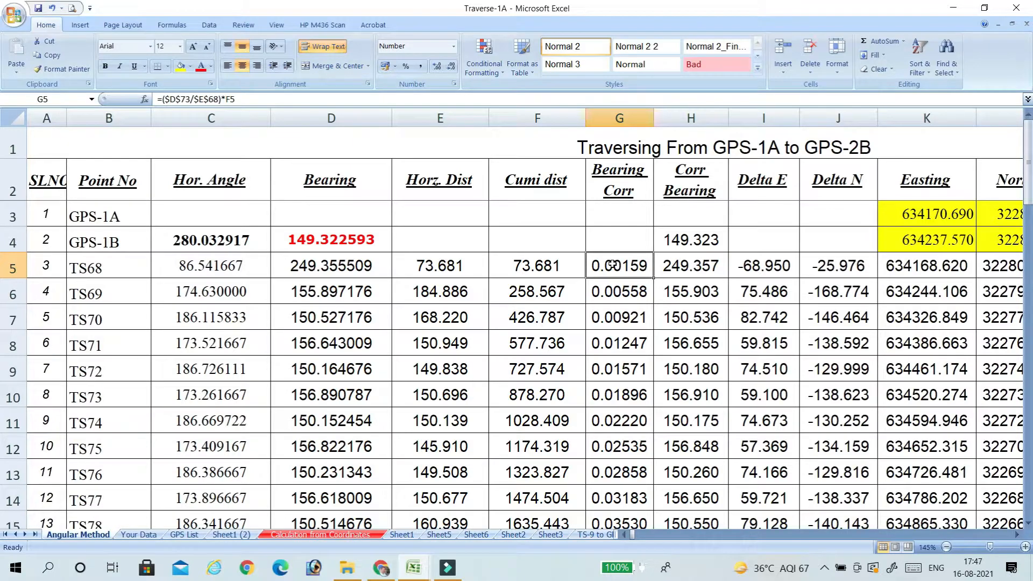
{"action": "type", "text": "="}
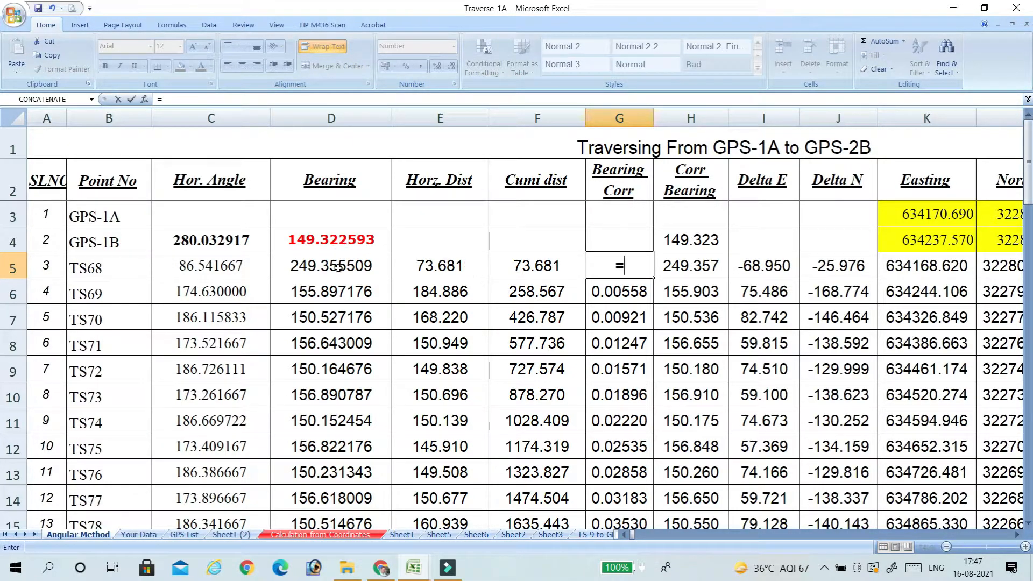
{"action": "scroll", "coordinate": [527, 293], "scroll_direction": "down", "scroll_amount": 7}
{"action": "scroll", "coordinate": [528, 293], "scroll_direction": "down", "scroll_amount": 17}
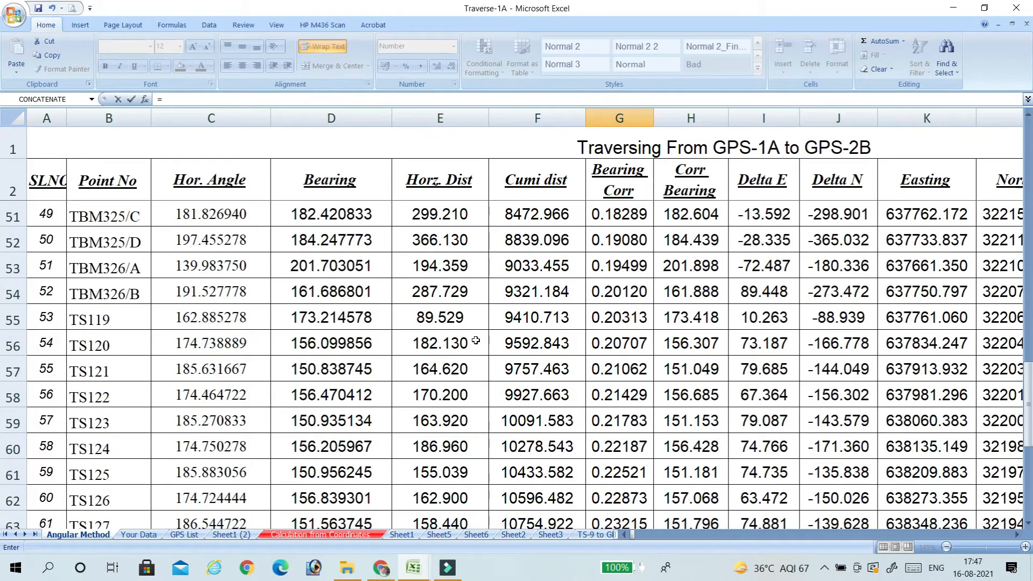
{"action": "scroll", "coordinate": [392, 341], "scroll_direction": "up", "scroll_amount": 3}
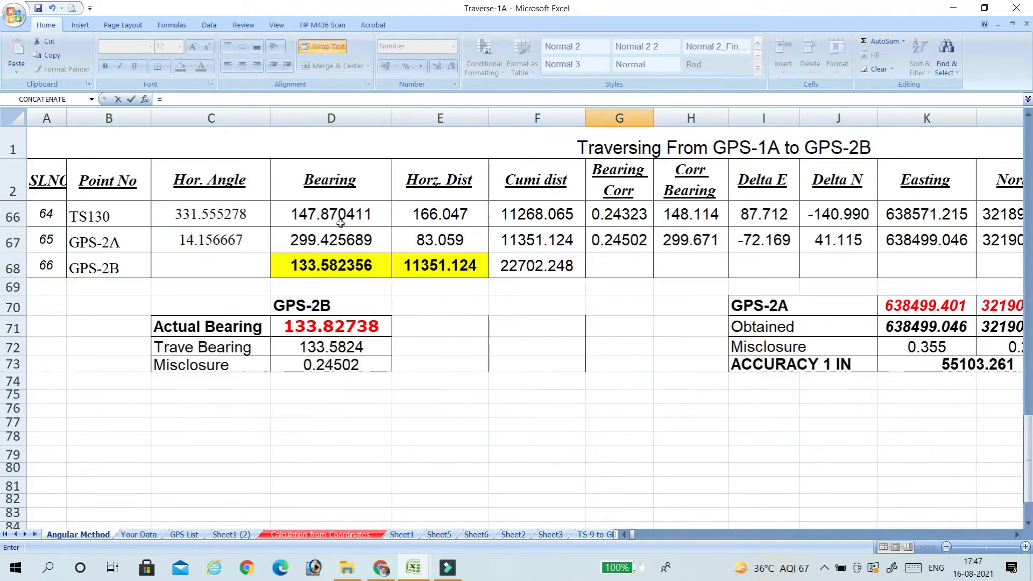
{"action": "left_click", "coordinate": [331, 365]}
{"action": "scroll", "coordinate": [572, 316], "scroll_direction": "up", "scroll_amount": 18}
{"action": "scroll", "coordinate": [572, 317], "scroll_direction": "up", "scroll_amount": 3}
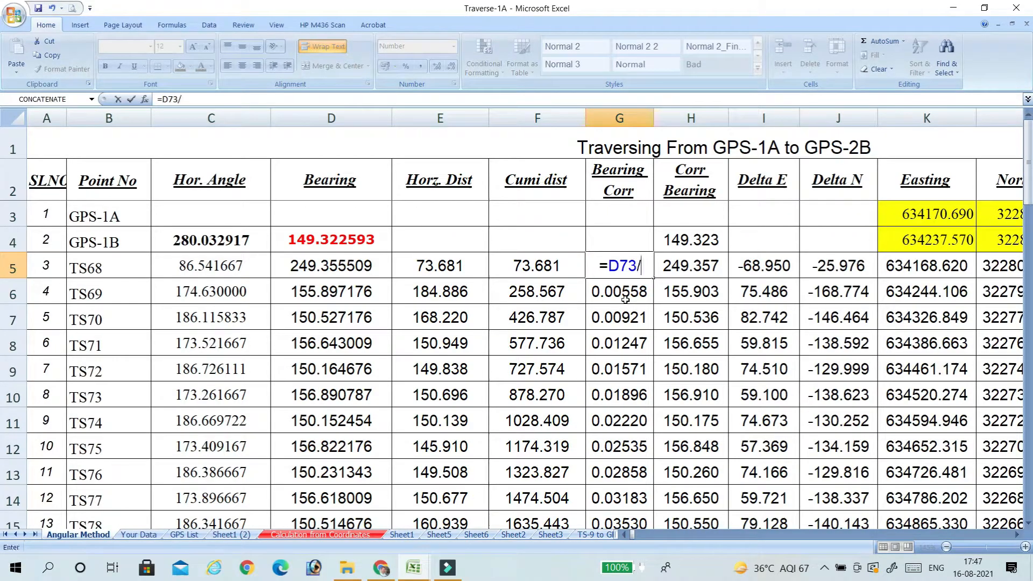
{"action": "scroll", "coordinate": [625, 300], "scroll_direction": "down", "scroll_amount": 15}
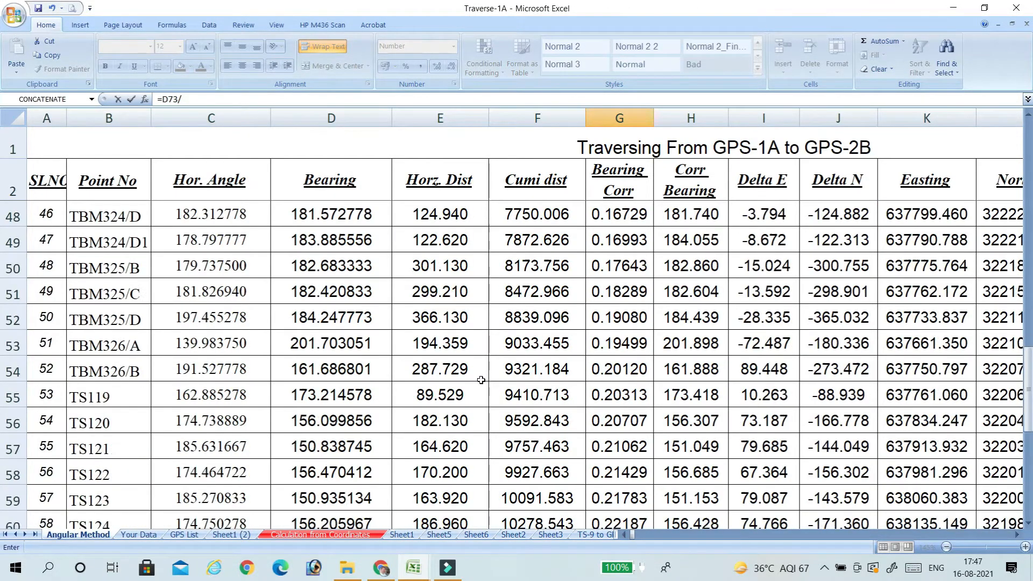
{"action": "scroll", "coordinate": [481, 380], "scroll_direction": "down", "scroll_amount": 6}
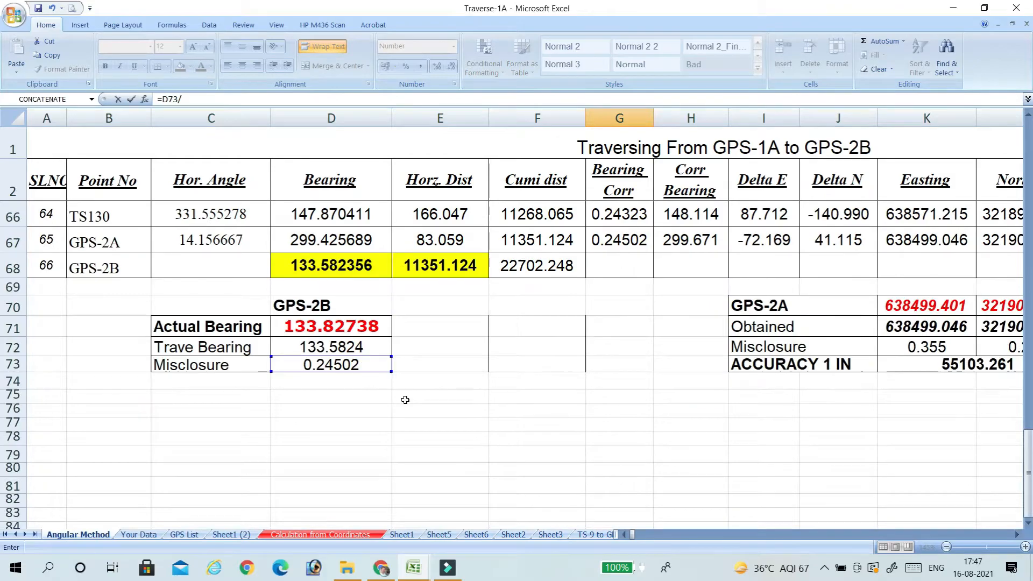
{"action": "left_click", "coordinate": [452, 266]}
{"action": "scroll", "coordinate": [538, 301], "scroll_direction": "up", "scroll_amount": 20}
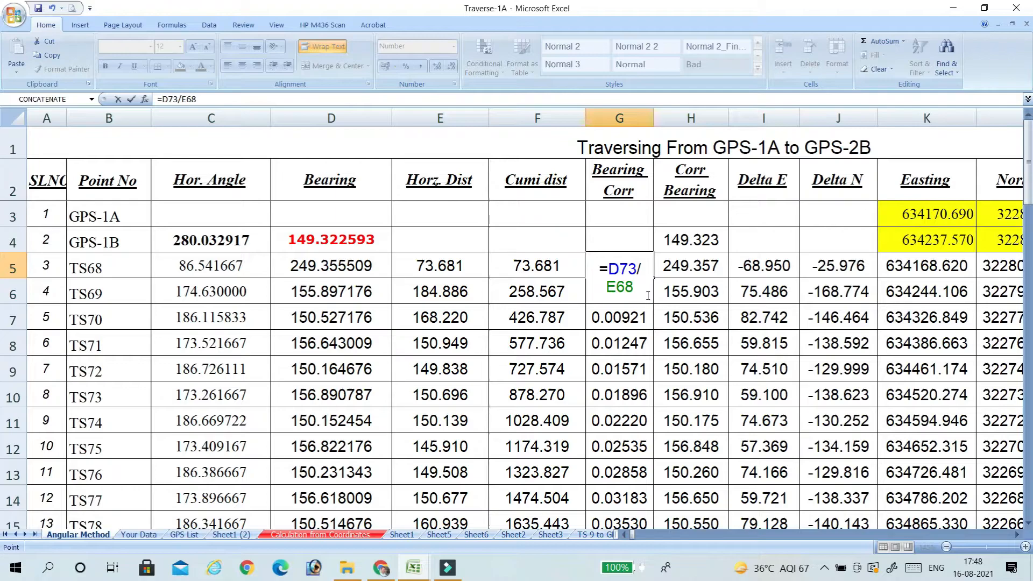
{"action": "type", "text": "*"}
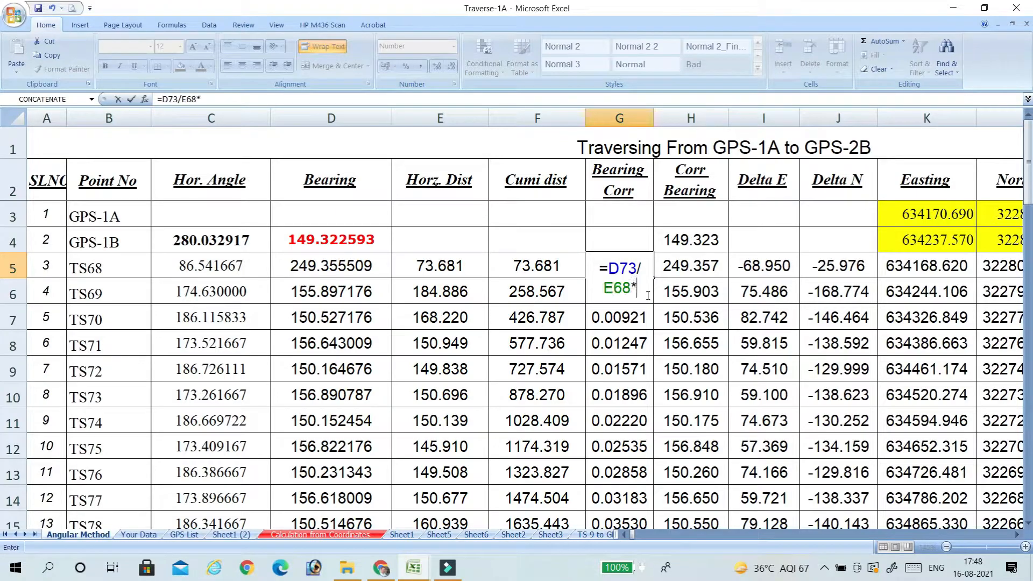
{"action": "left_click", "coordinate": [531, 266]}
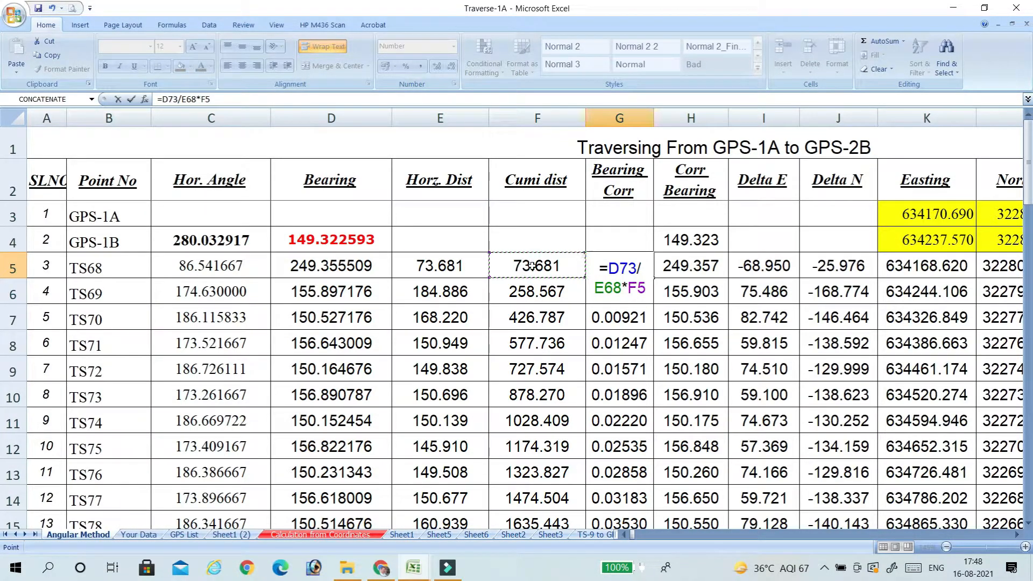
{"action": "key", "text": "Return"}
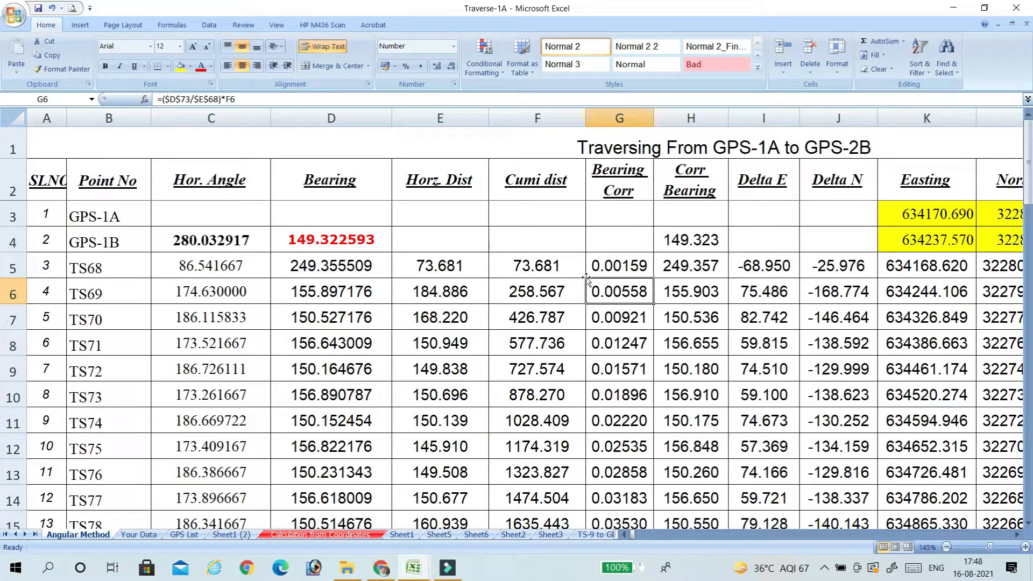
Try to fill the relative-reference formula from G5 down the Bearing Corr column, and undo the change to G5.
{"action": "left_click", "coordinate": [616, 265]}
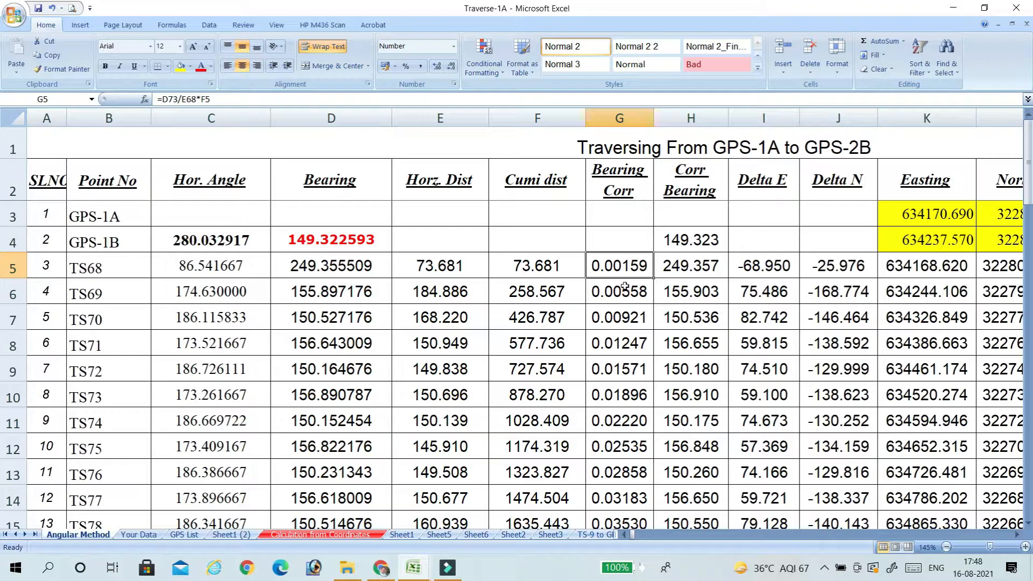
{"action": "double_click", "coordinate": [657, 277]}
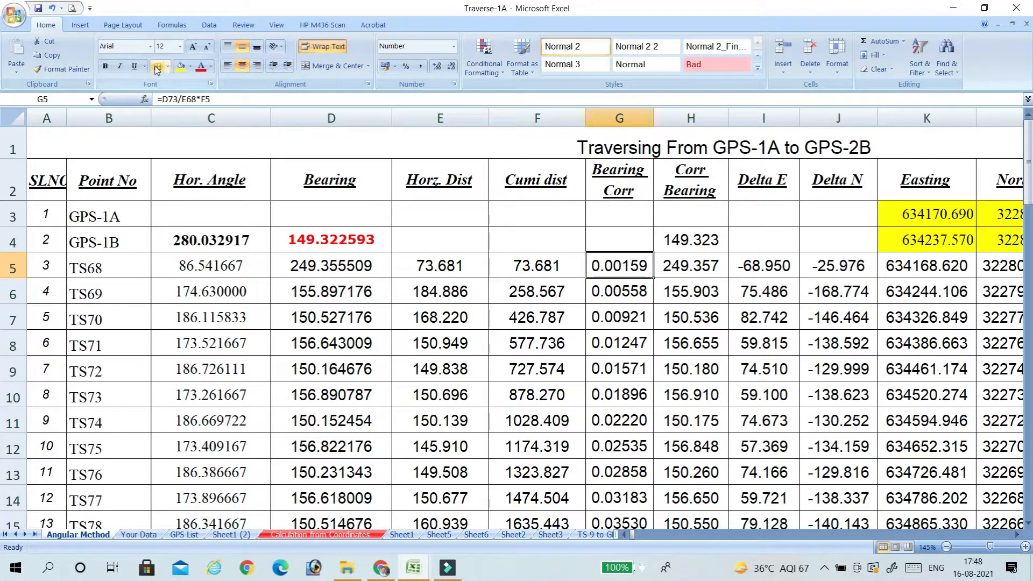
{"action": "left_click", "coordinate": [52, 9]}
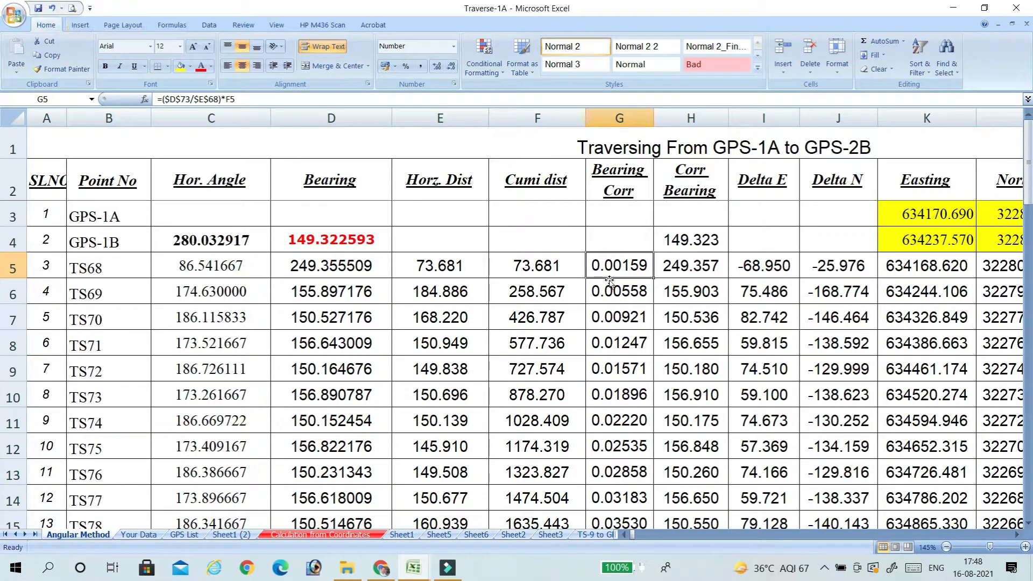
Check the absolute references in G5's formula =($D$73/$E$68)*F5, and fill it down the Bearing Corr column to GPS-2A.
{"action": "left_click", "coordinate": [168, 99]}
{"action": "left_click", "coordinate": [178, 101]}
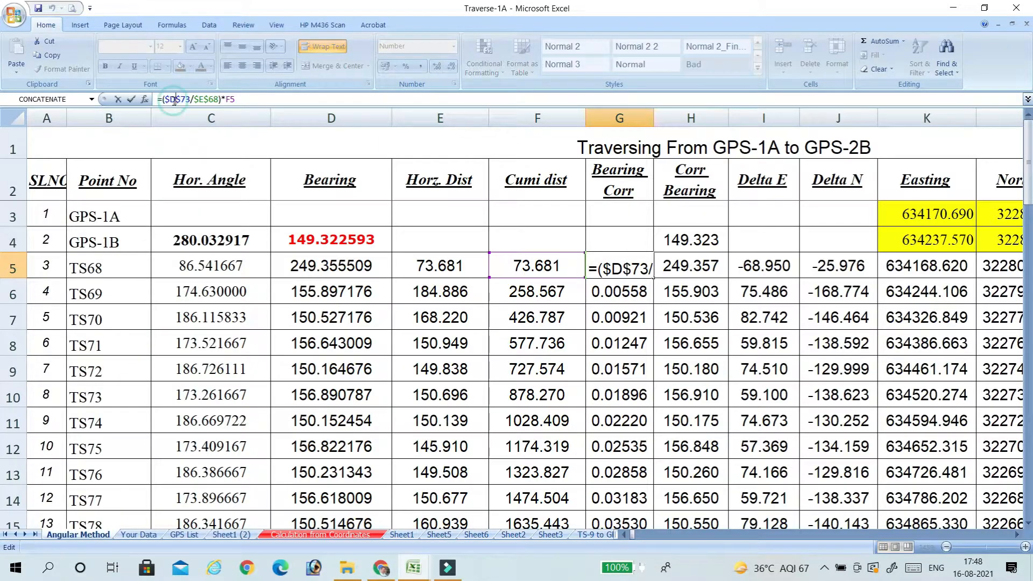
{"action": "left_click", "coordinate": [184, 101]}
{"action": "left_click", "coordinate": [686, 296]}
{"action": "left_click", "coordinate": [625, 263]}
{"action": "double_click", "coordinate": [651, 278]}
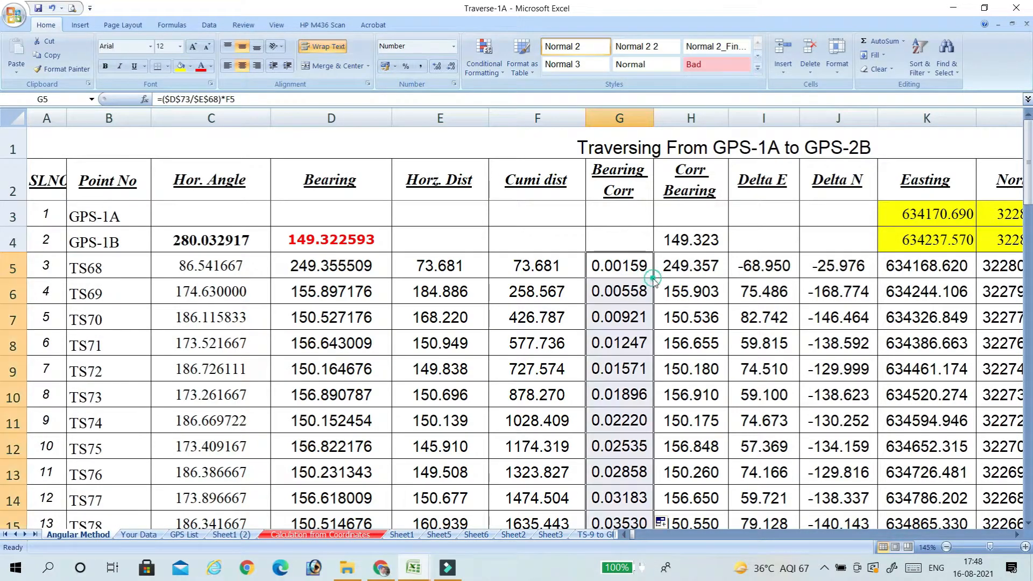
{"action": "scroll", "coordinate": [626, 296], "scroll_direction": "down", "scroll_amount": 20}
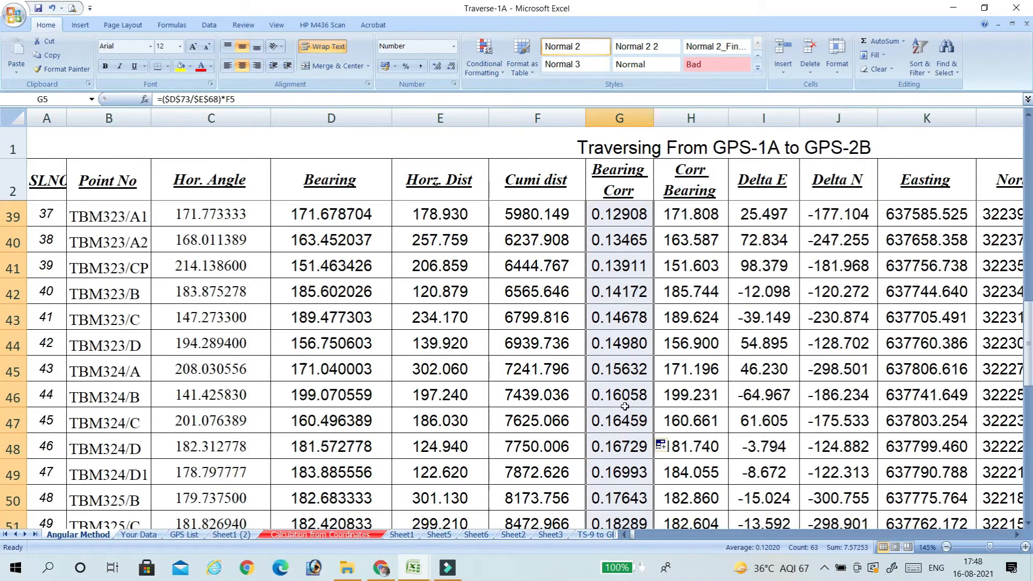
{"action": "scroll", "coordinate": [626, 419], "scroll_direction": "up", "scroll_amount": 7}
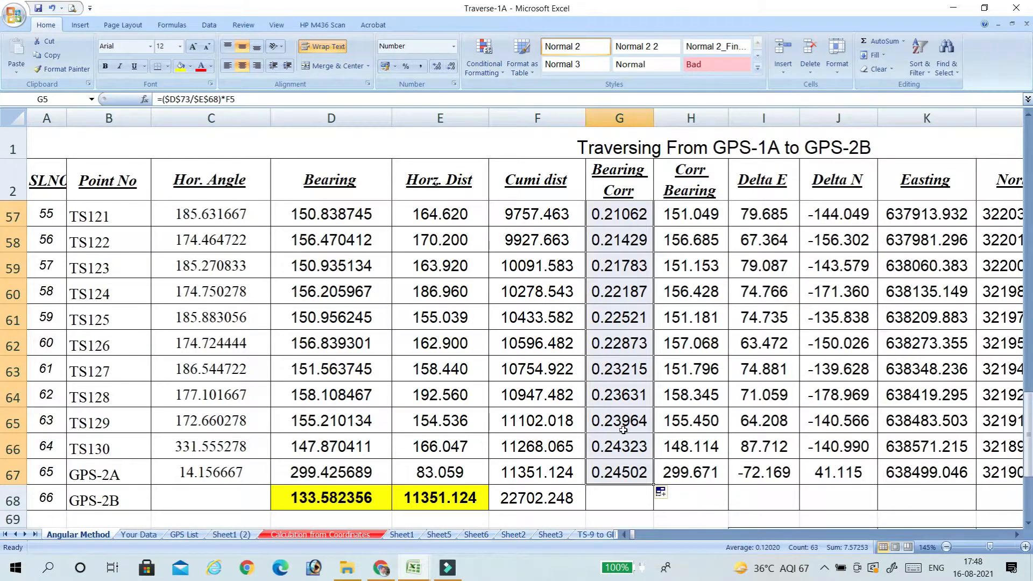
{"action": "scroll", "coordinate": [623, 422], "scroll_direction": "down", "scroll_amount": 1}
{"action": "left_click", "coordinate": [619, 398]}
Re-enter GPS-1B's corrected bearing in H4 as =D4.
{"action": "scroll", "coordinate": [640, 415], "scroll_direction": "up", "scroll_amount": 7}
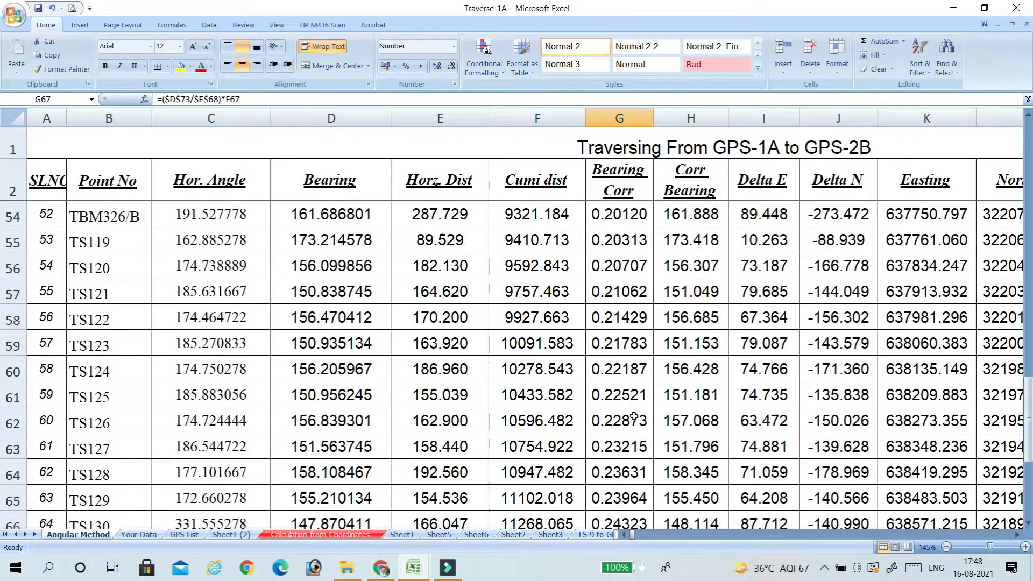
{"action": "scroll", "coordinate": [646, 414], "scroll_direction": "up", "scroll_amount": 12}
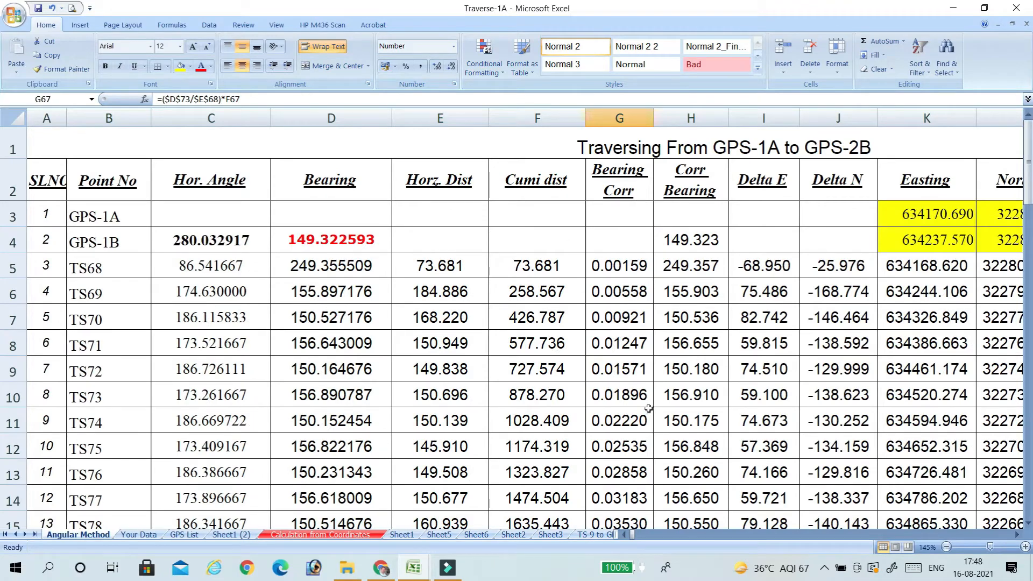
{"action": "left_click", "coordinate": [686, 242]}
{"action": "type", "text": "="}
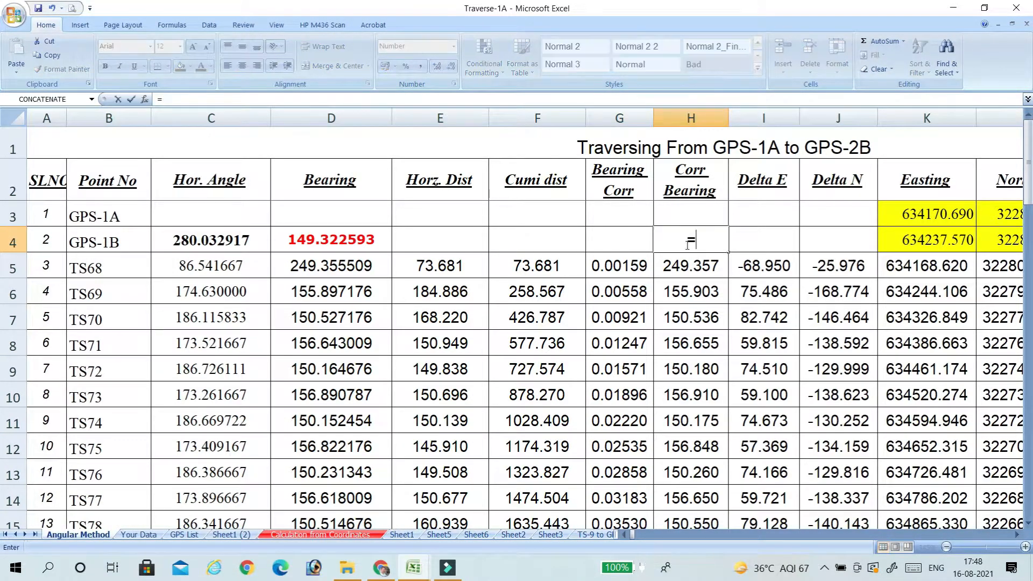
{"action": "left_click", "coordinate": [339, 238]}
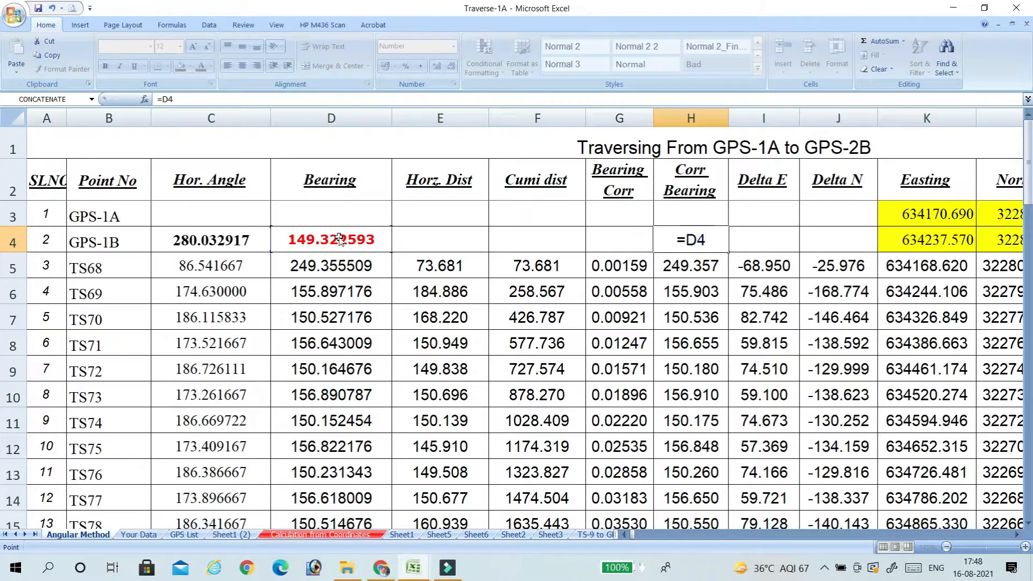
{"action": "key", "text": "Return"}
Re-enter the TS68 corrected bearing in H5 as =D5+G5 and fill it down the Corr Bearing column.
{"action": "type", "text": "="}
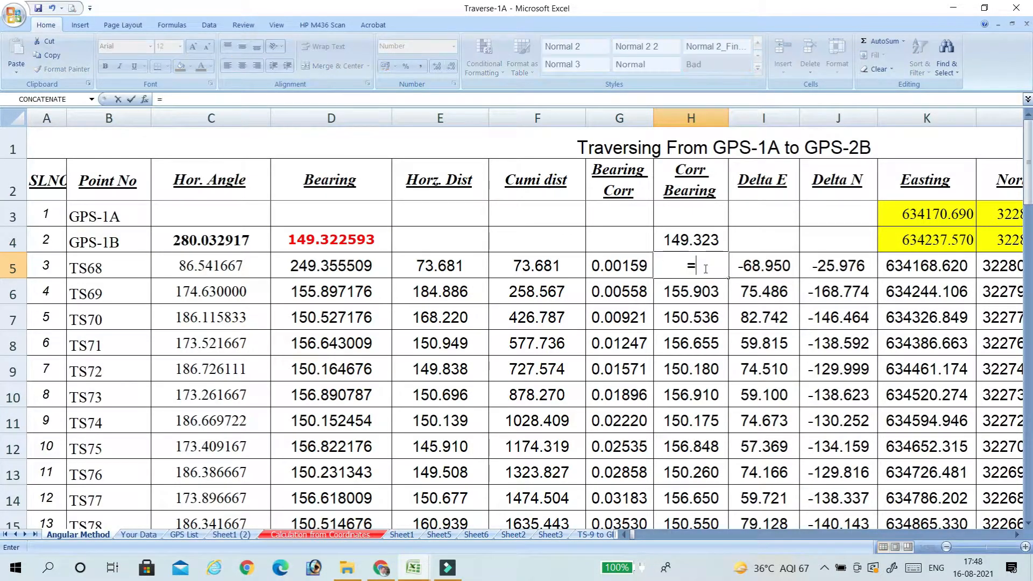
{"action": "left_click", "coordinate": [355, 265]}
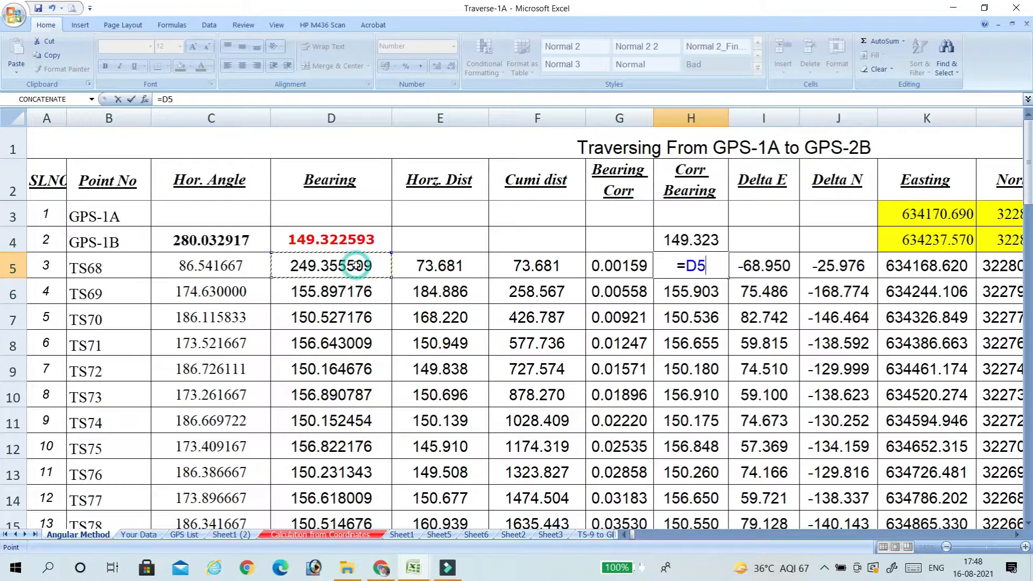
{"action": "type", "text": "+"}
{"action": "left_click", "coordinate": [607, 263]}
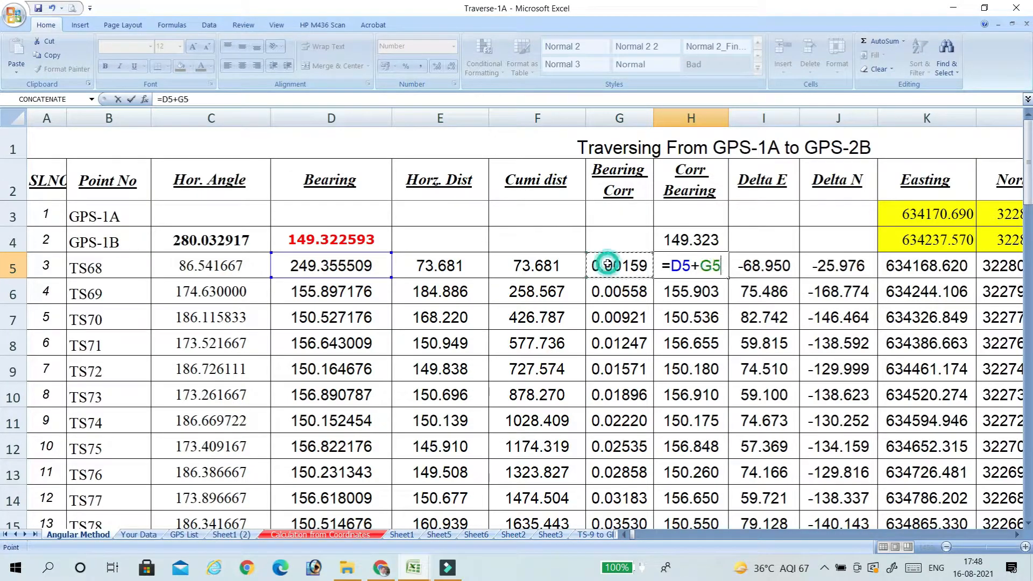
{"action": "key", "text": "Return"}
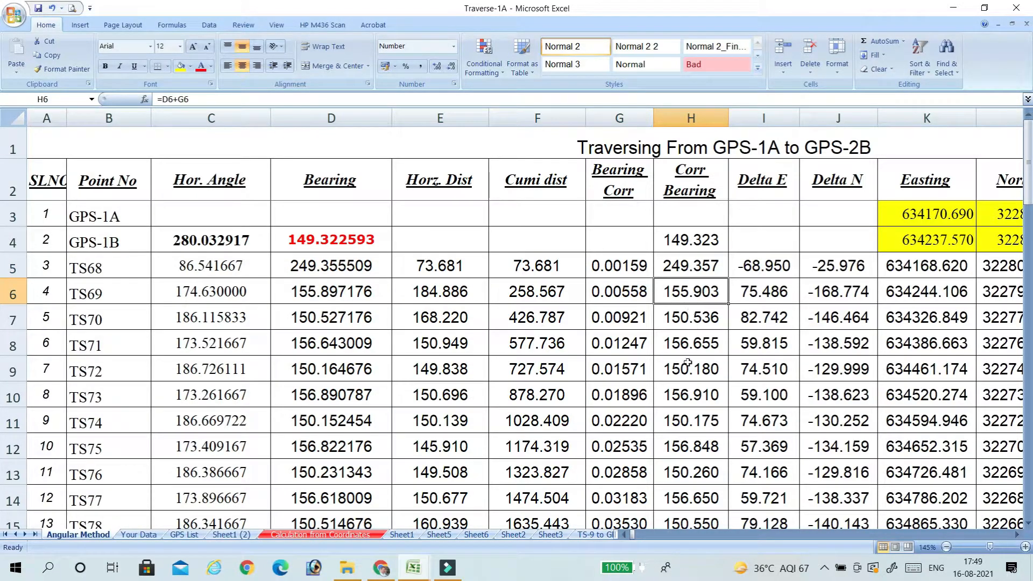
{"action": "left_click", "coordinate": [702, 265]}
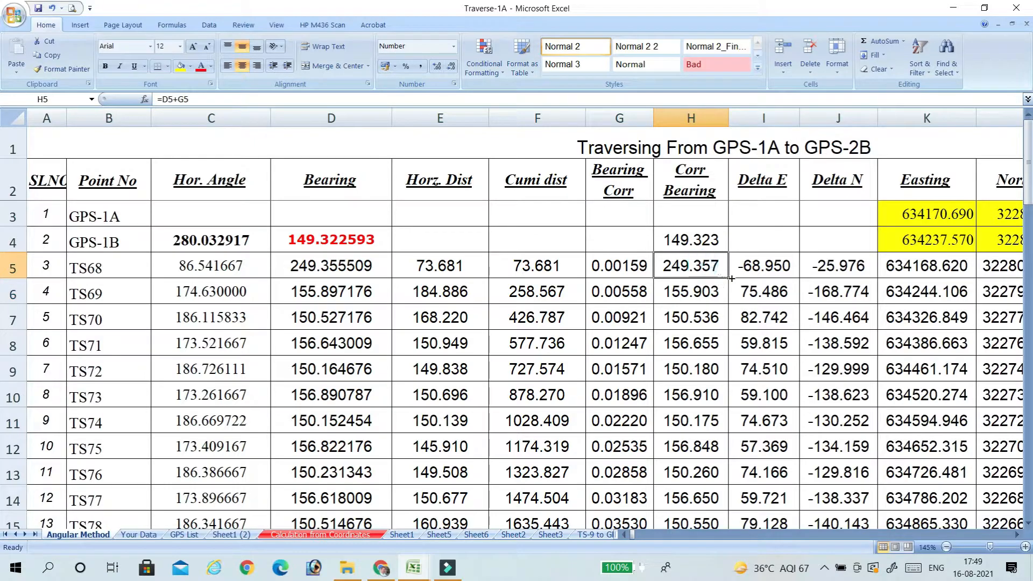
{"action": "double_click", "coordinate": [730, 278]}
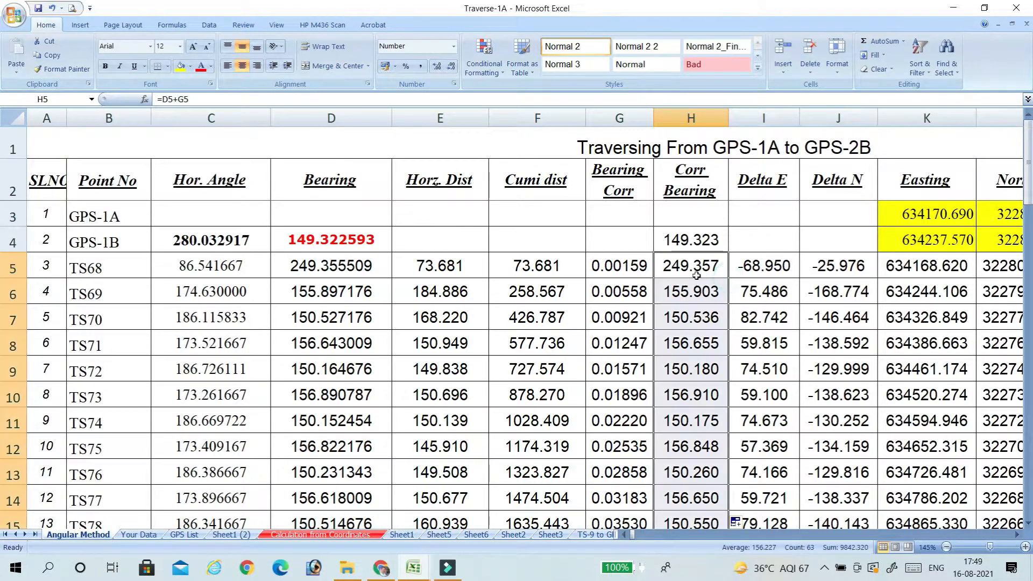
{"action": "scroll", "coordinate": [697, 276], "scroll_direction": "down", "scroll_amount": 3}
{"action": "scroll", "coordinate": [700, 279], "scroll_direction": "up", "scroll_amount": 3}
Check TS68's Delta E formula in I5, and fill J5's formula =COS(RADIANS(H5))*E5 down the Delta N column.
{"action": "left_click", "coordinate": [776, 266]}
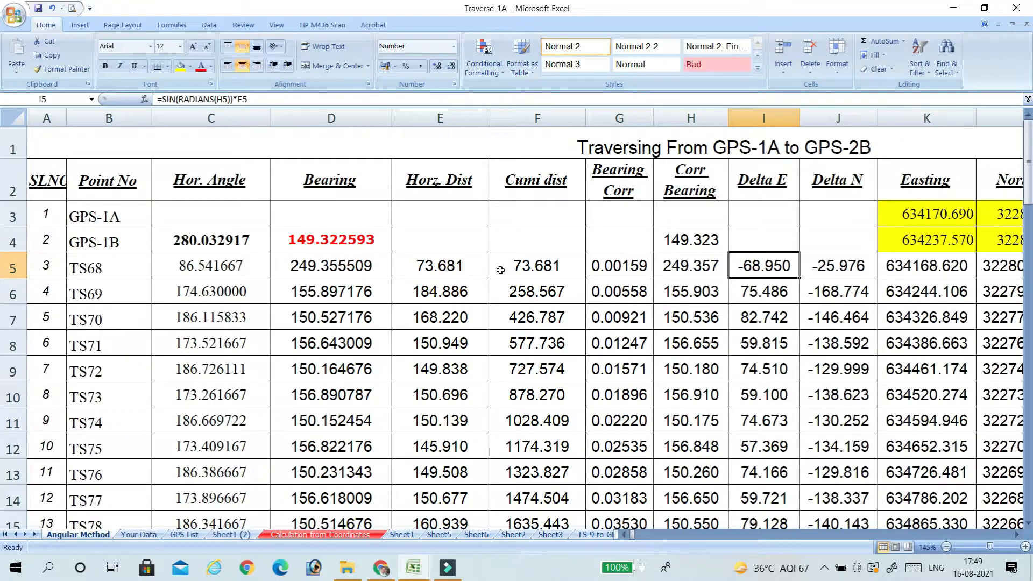
{"action": "left_click", "coordinate": [453, 267]}
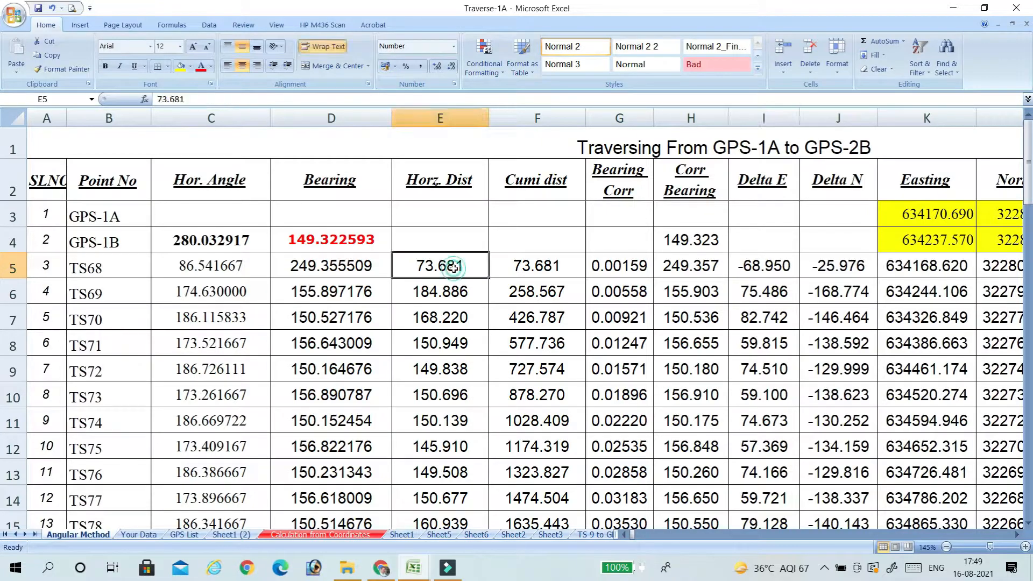
{"action": "left_click", "coordinate": [741, 268]}
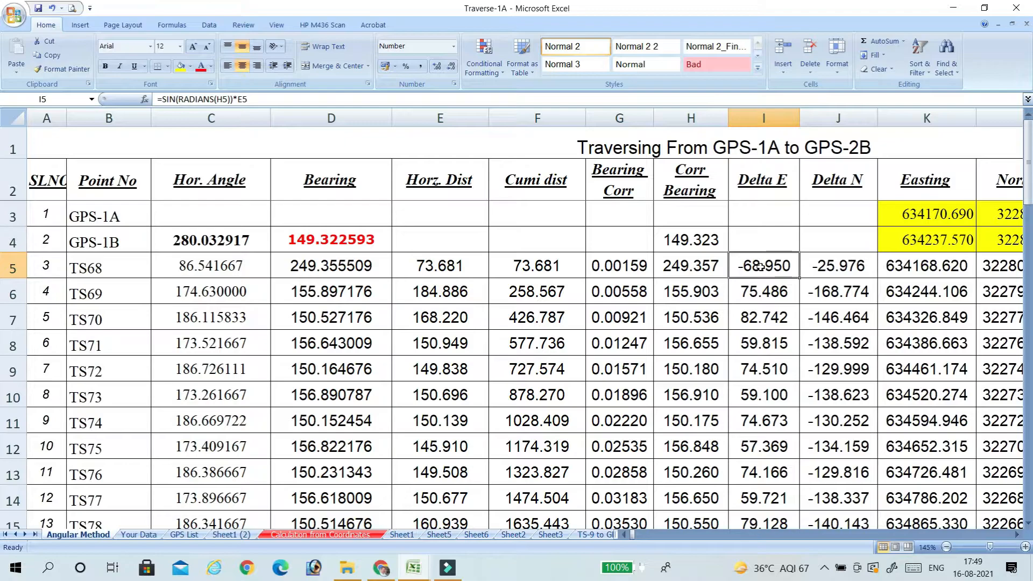
{"action": "left_click", "coordinate": [835, 269]}
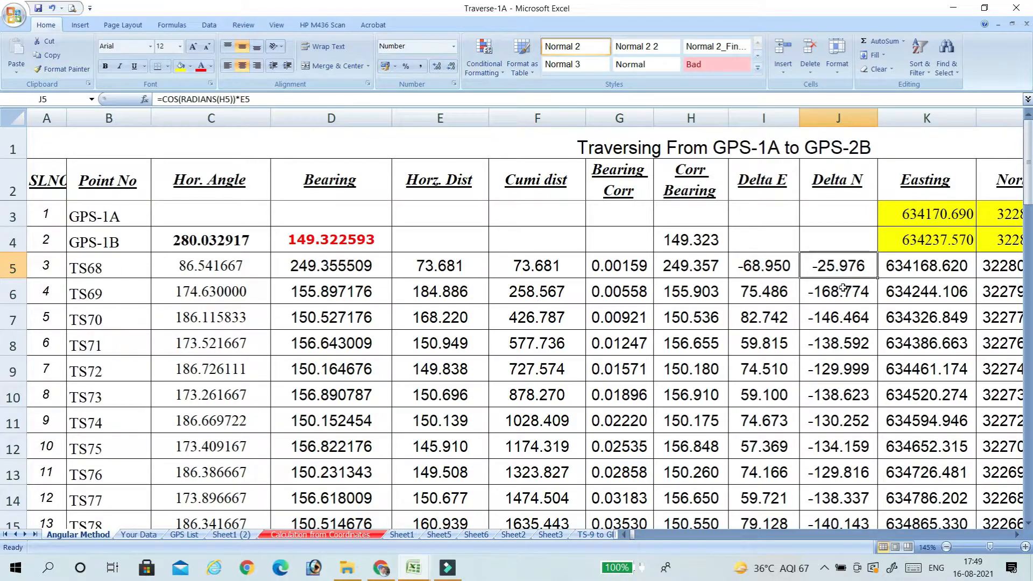
{"action": "double_click", "coordinate": [876, 279]}
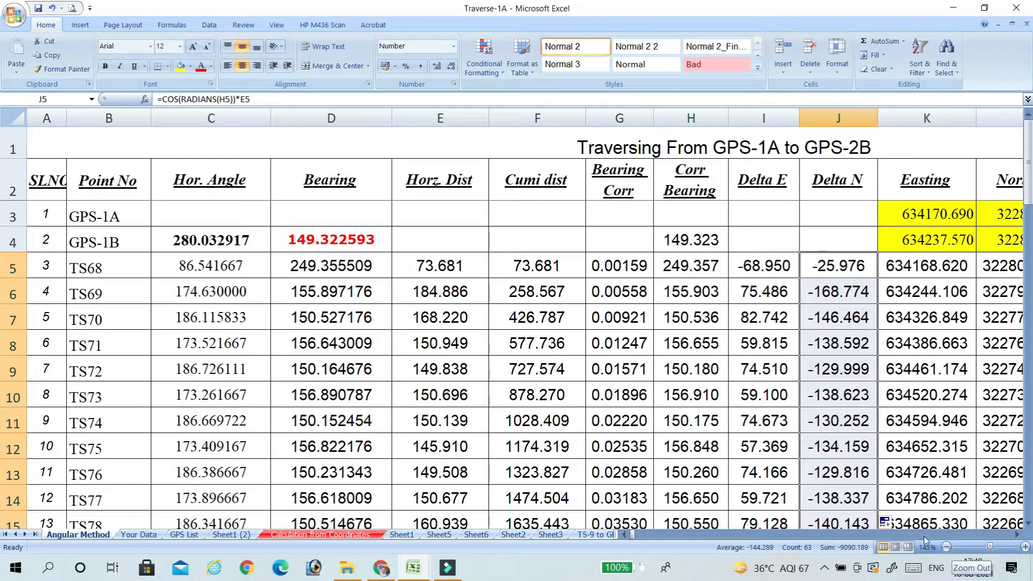
Re-enter TS68's Easting in K5 as =K4+I5, starting from the known GPS-1B coordinate.
{"action": "left_click", "coordinate": [1016, 535]}
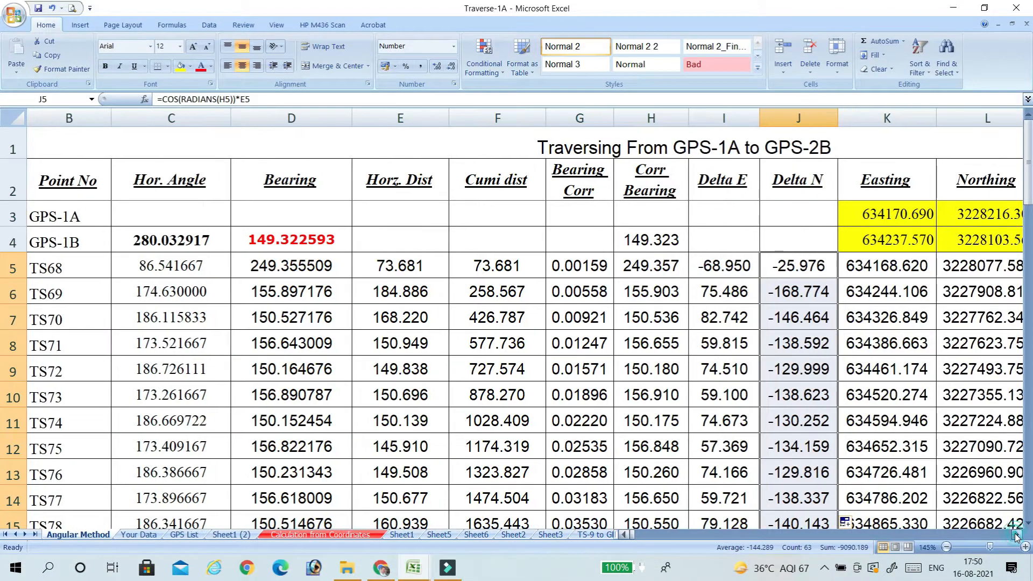
{"action": "left_click", "coordinate": [1016, 536]}
{"action": "left_click_drag", "start_coordinate": [818, 215], "coordinate": [890, 233]}
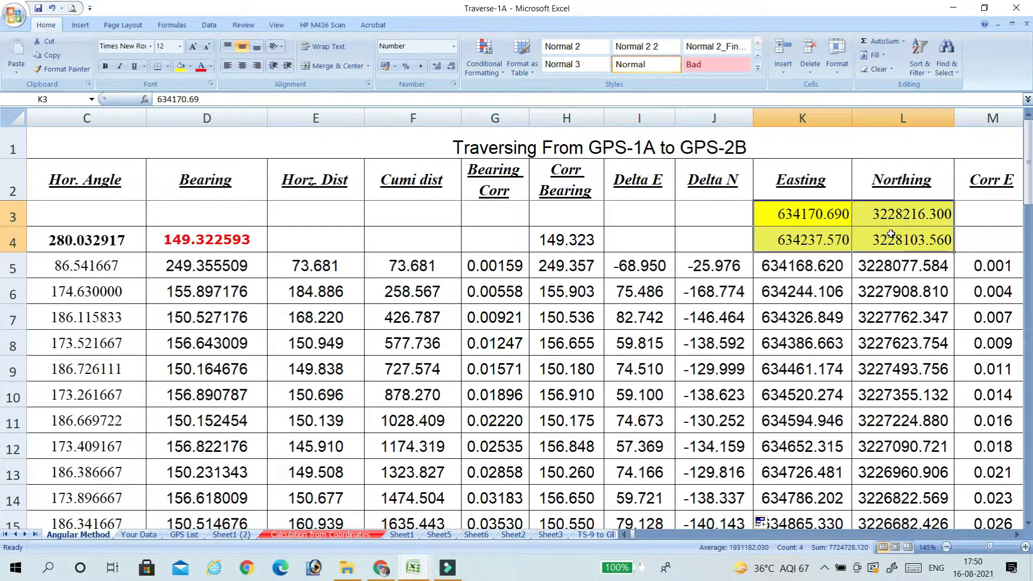
{"action": "left_click", "coordinate": [809, 268]}
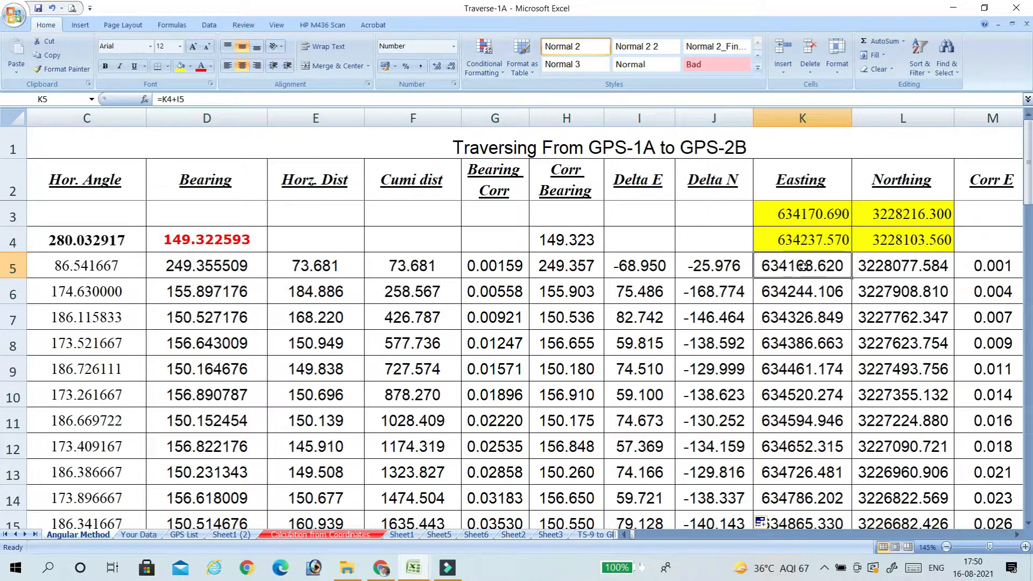
{"action": "type", "text": "="}
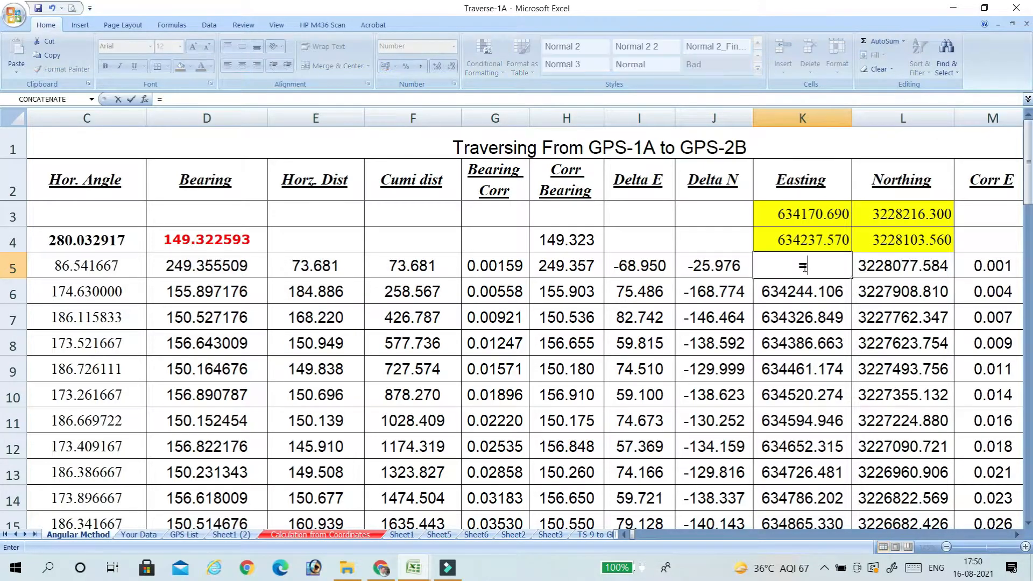
{"action": "left_click", "coordinate": [816, 240]}
{"action": "type", "text": "+"}
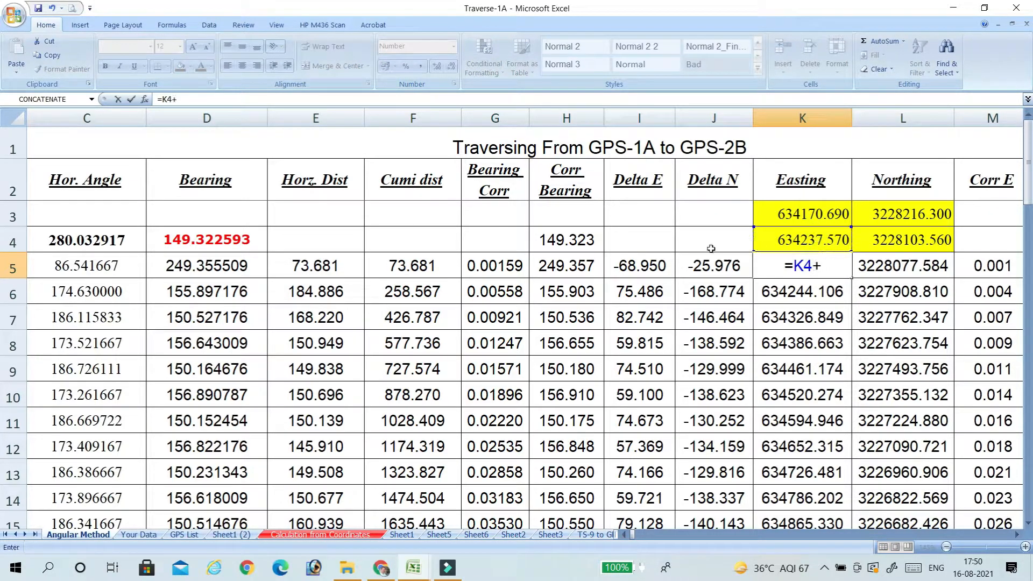
{"action": "left_click", "coordinate": [648, 261]}
{"action": "key", "text": "Return"}
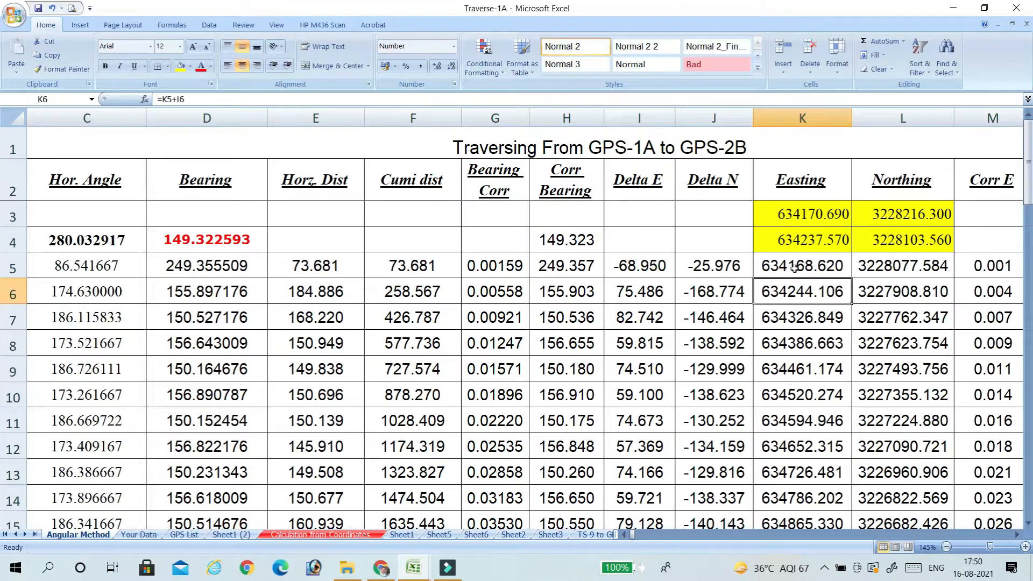
Re-enter TS68's Northing in L5 as =L4+J5.
{"action": "left_click", "coordinate": [916, 266]}
{"action": "type", "text": "="}
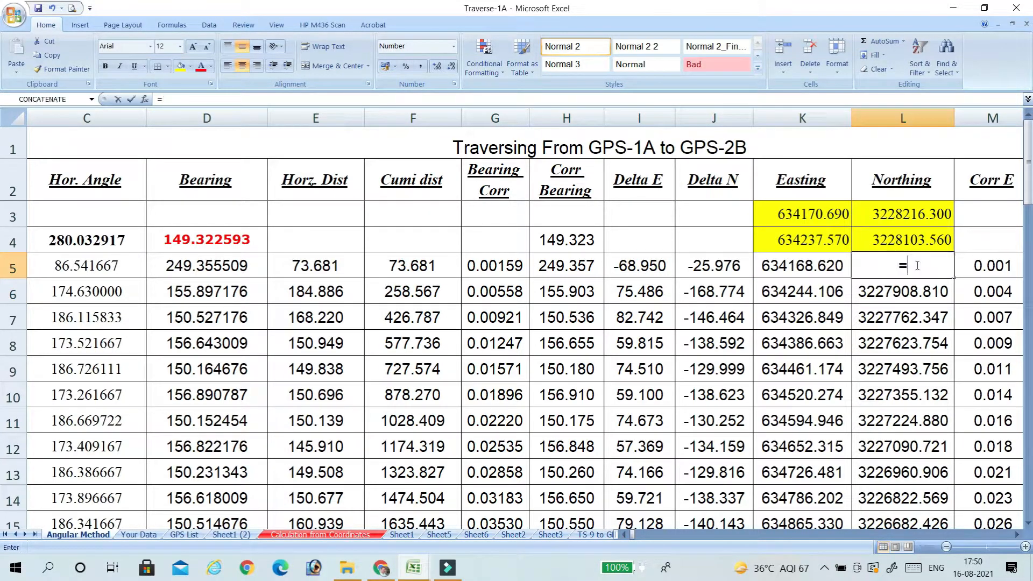
{"action": "left_click", "coordinate": [915, 247]}
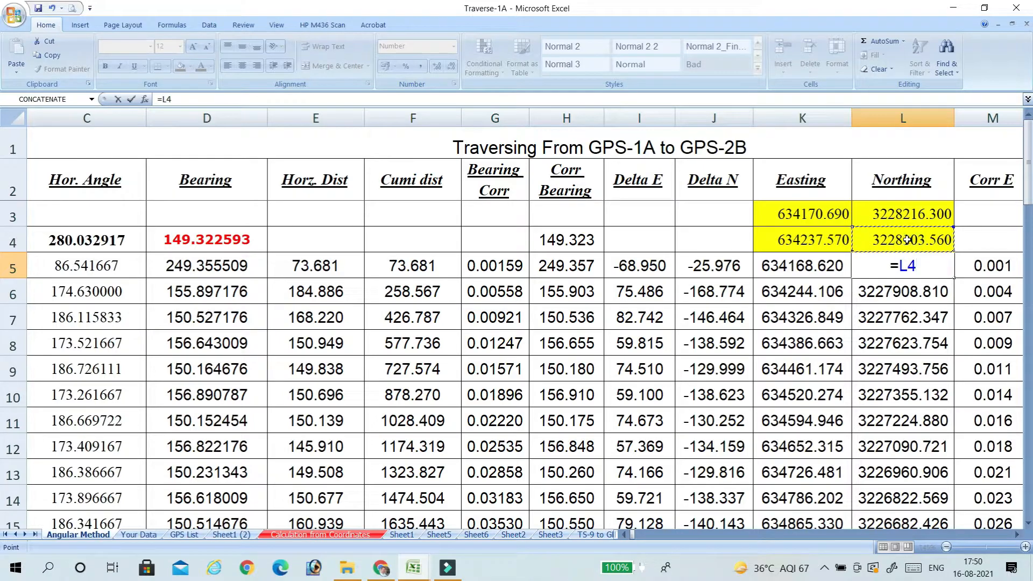
{"action": "type", "text": "+"}
{"action": "left_click", "coordinate": [735, 265]}
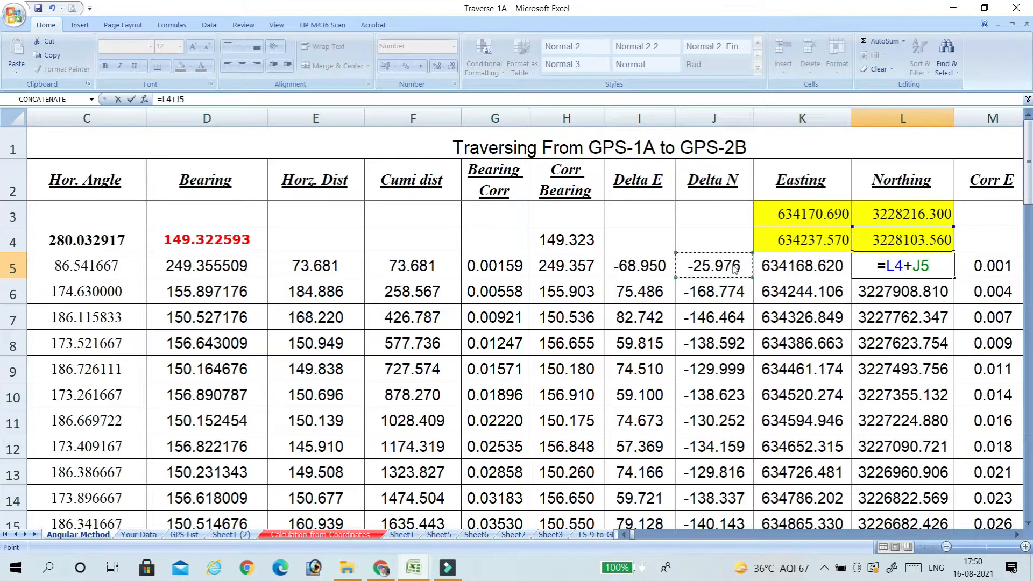
{"action": "key", "text": "Return"}
Fill the K5 and L5 formulas down the Easting and Northing columns.
{"action": "left_click", "coordinate": [815, 265]}
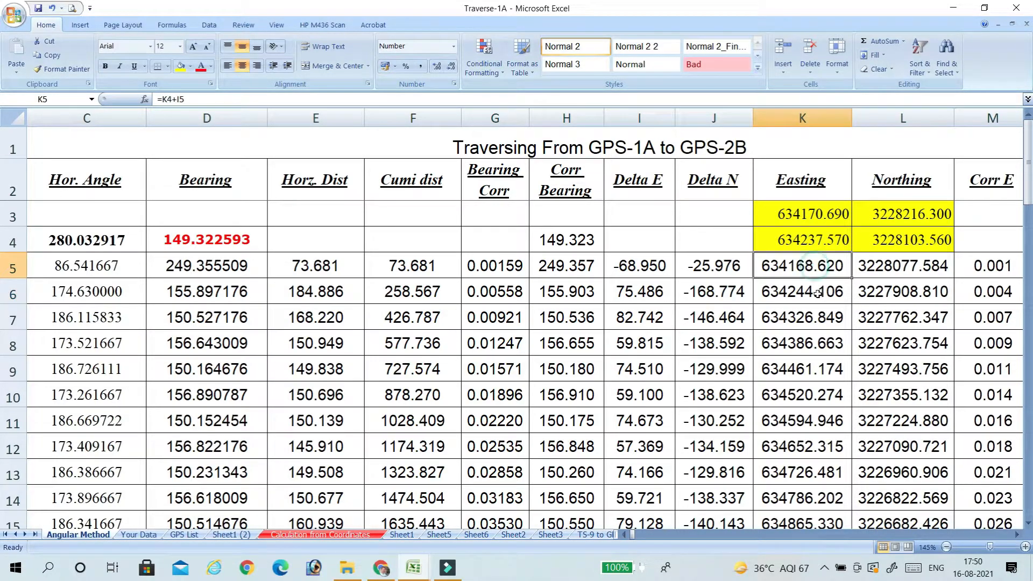
{"action": "left_click", "coordinate": [817, 291]}
{"action": "left_click", "coordinate": [839, 266]}
{"action": "double_click", "coordinate": [853, 280]}
{"action": "left_click", "coordinate": [898, 266]}
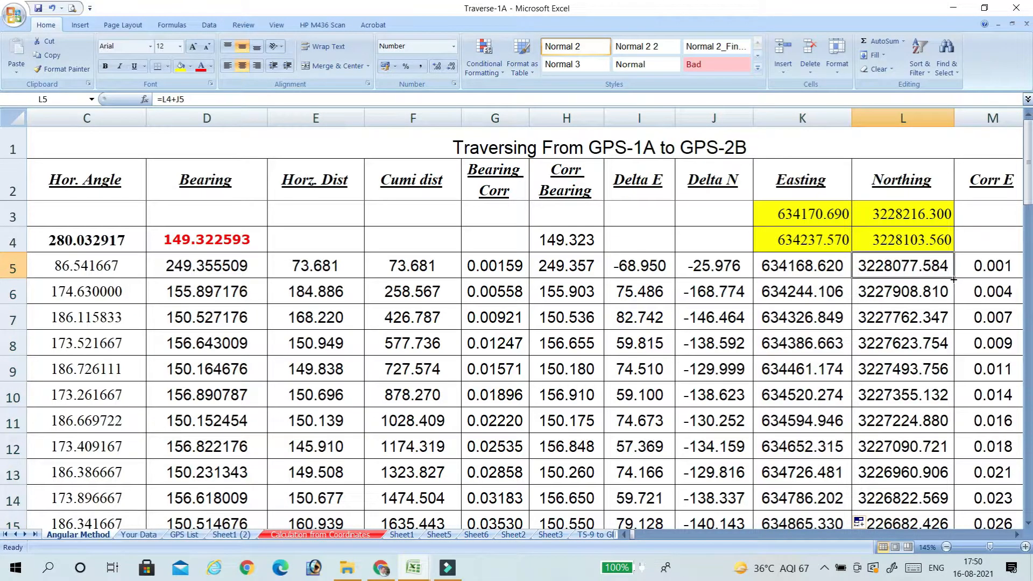
{"action": "double_click", "coordinate": [954, 279]}
Compare the final computed Easting and Northing in row 67 with the known GPS-2A coordinates and the Obtained row.
{"action": "scroll", "coordinate": [864, 327], "scroll_direction": "down", "scroll_amount": 13}
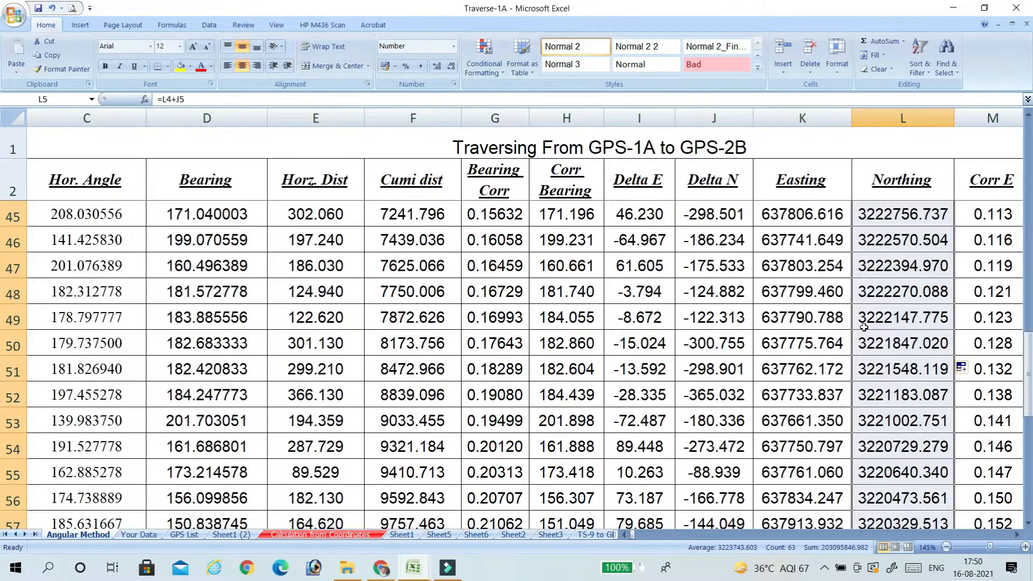
{"action": "scroll", "coordinate": [864, 327], "scroll_direction": "down", "scroll_amount": 7}
{"action": "scroll", "coordinate": [860, 317], "scroll_direction": "up", "scroll_amount": 2}
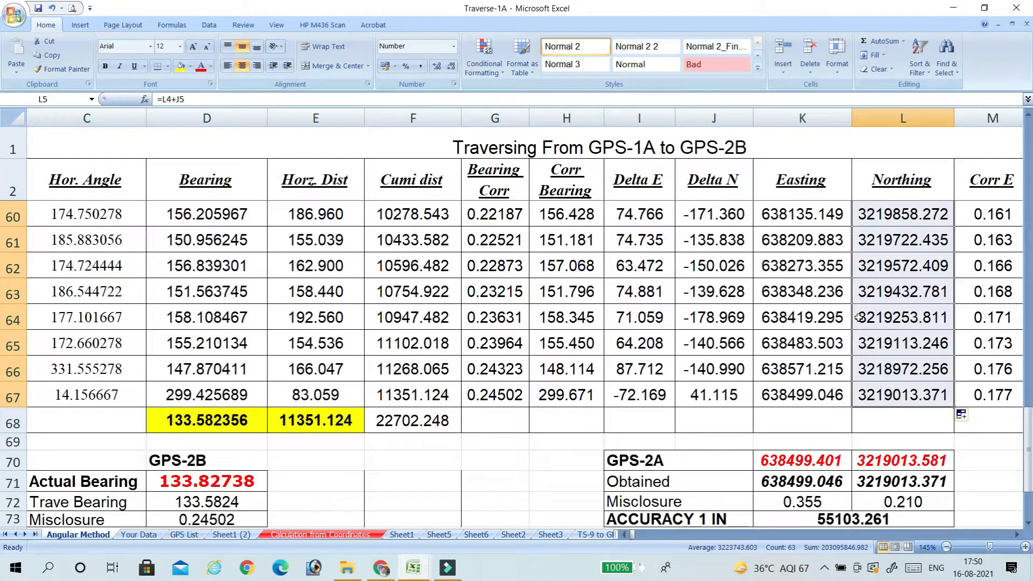
{"action": "scroll", "coordinate": [860, 317], "scroll_direction": "down", "scroll_amount": 1}
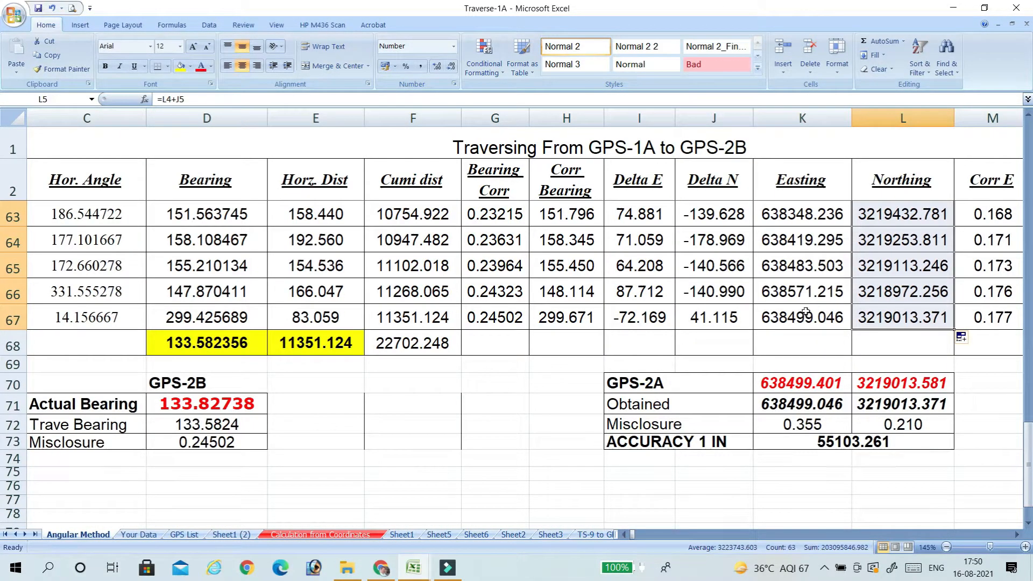
{"action": "left_click_drag", "start_coordinate": [772, 316], "coordinate": [857, 322]}
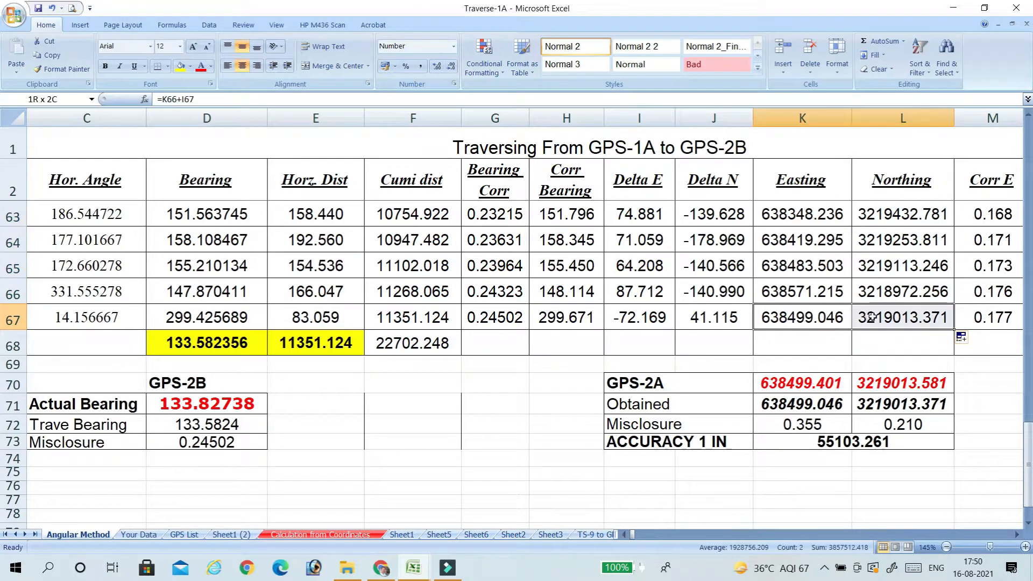
{"action": "left_click_drag", "start_coordinate": [778, 317], "coordinate": [899, 315]}
{"action": "left_click_drag", "start_coordinate": [797, 391], "coordinate": [906, 386]}
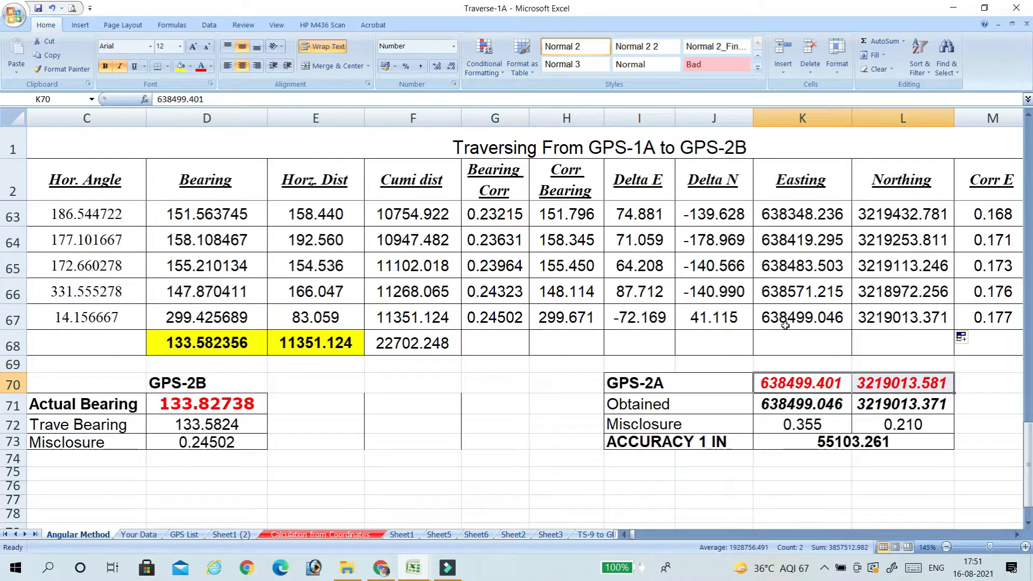
{"action": "left_click_drag", "start_coordinate": [777, 403], "coordinate": [900, 405]}
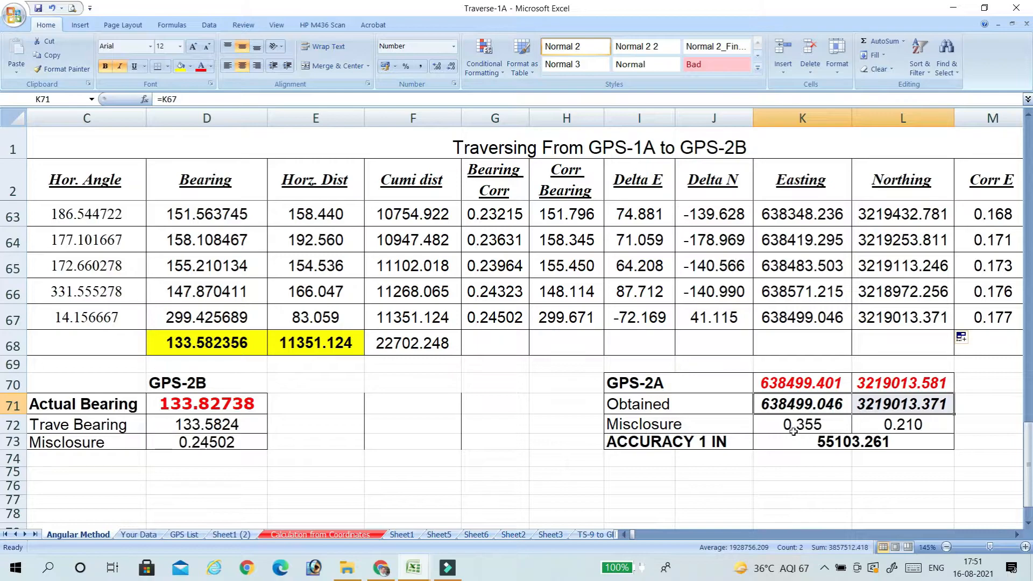
Check the Easting and Northing misclosure formulas in K72 and L72 and the accuracy formula in K73.
{"action": "left_click_drag", "start_coordinate": [807, 424], "coordinate": [899, 425]}
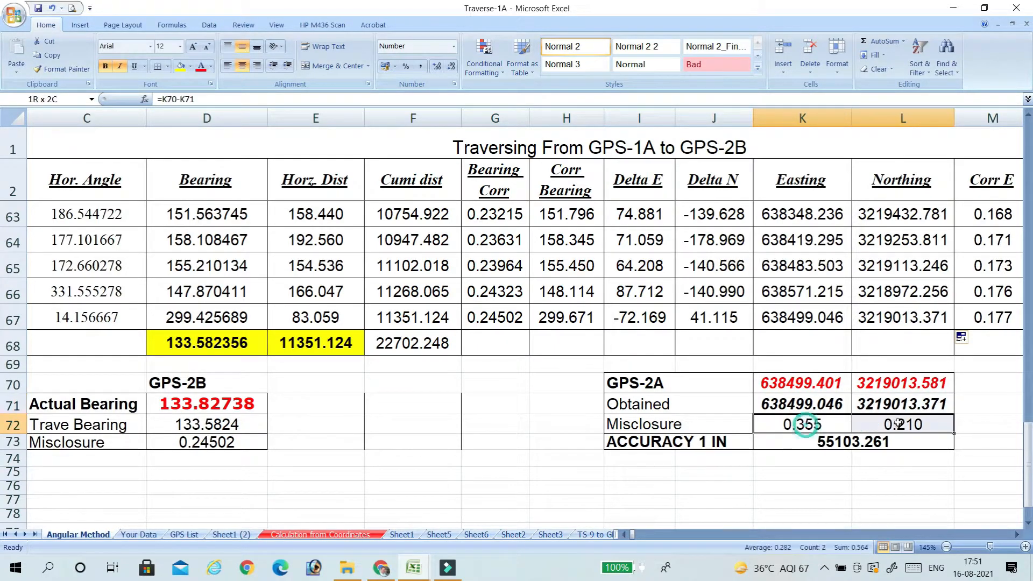
{"action": "left_click", "coordinate": [810, 425]}
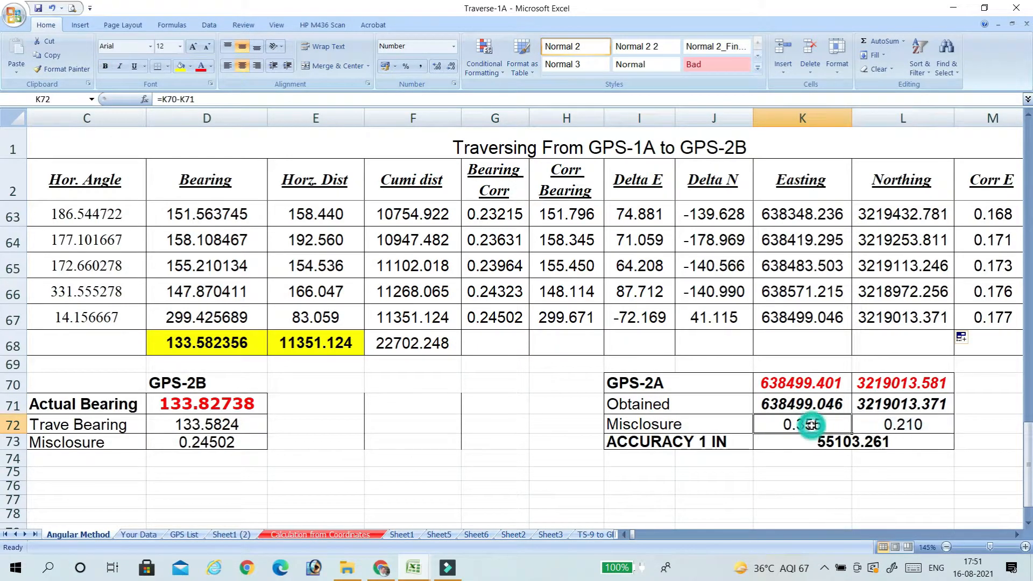
{"action": "left_click", "coordinate": [895, 425]}
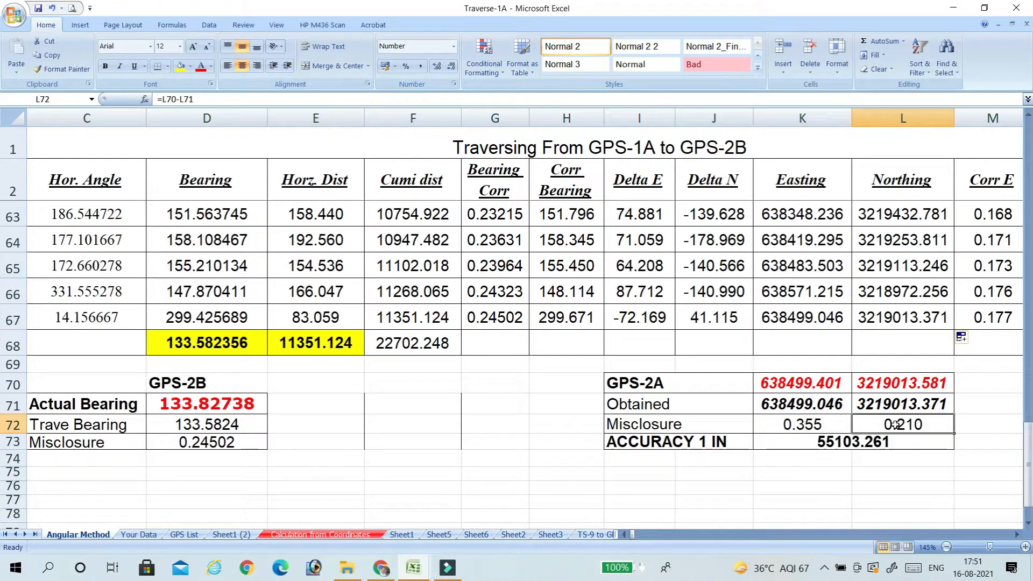
{"action": "left_click", "coordinate": [644, 442]}
{"action": "left_click", "coordinate": [838, 442]}
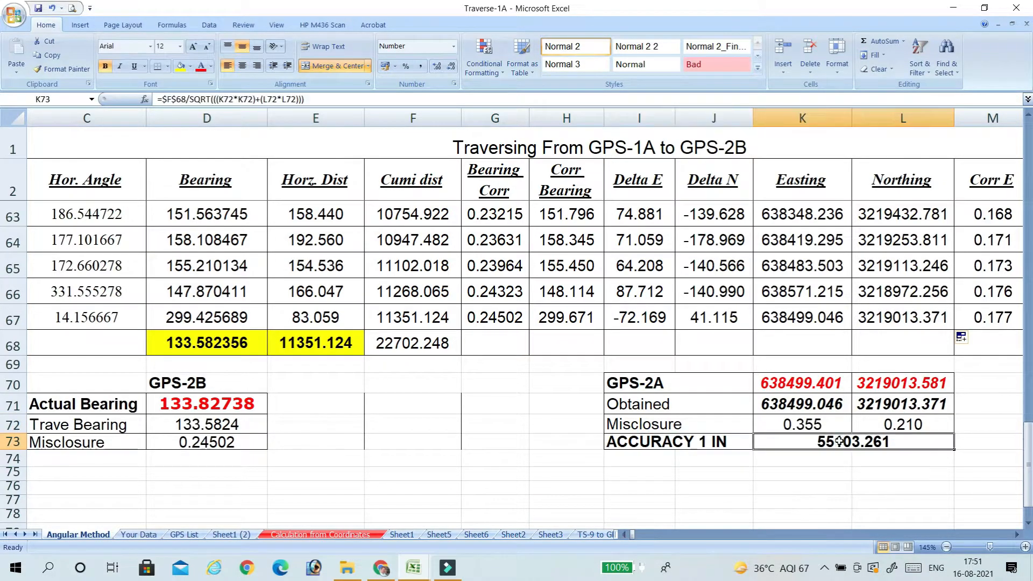
{"action": "left_click", "coordinate": [815, 425]}
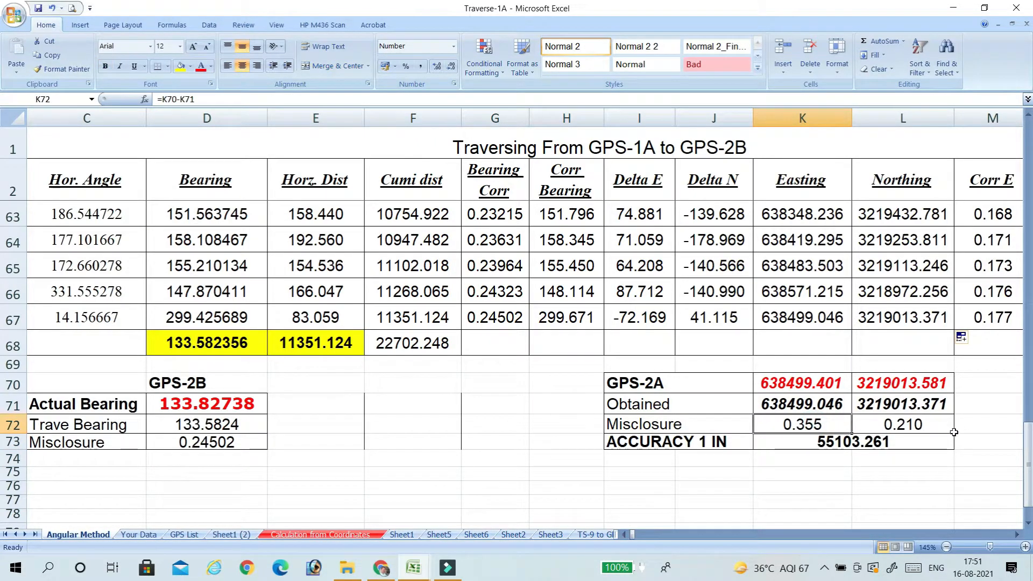
Enter TS68's Corr E formula in M5 as =K72/E68*F5, using the Easting misclosure, total distance and cumulative distance.
{"action": "scroll", "coordinate": [999, 356], "scroll_direction": "up", "scroll_amount": 14}
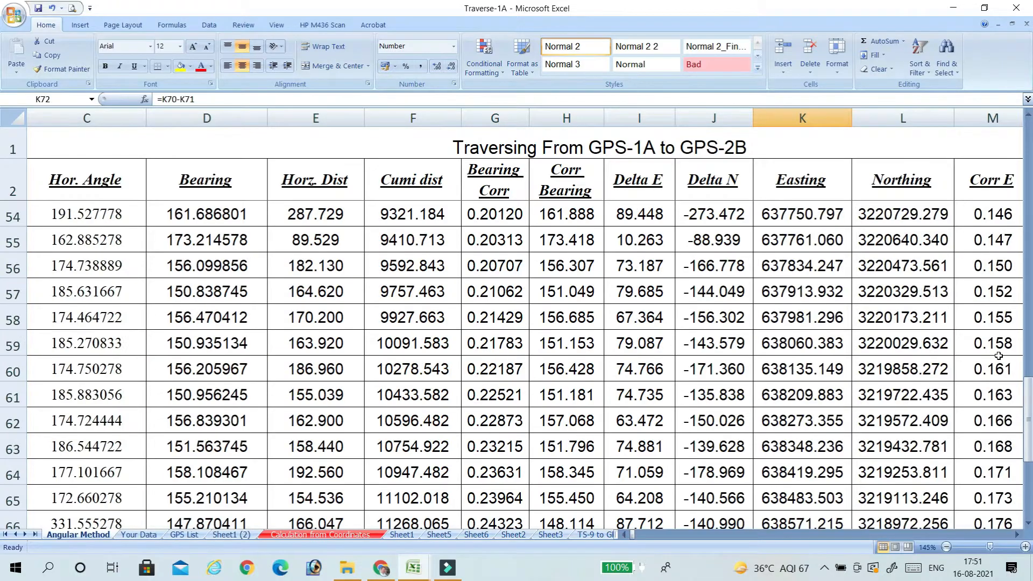
{"action": "scroll", "coordinate": [999, 357], "scroll_direction": "up", "scroll_amount": 6}
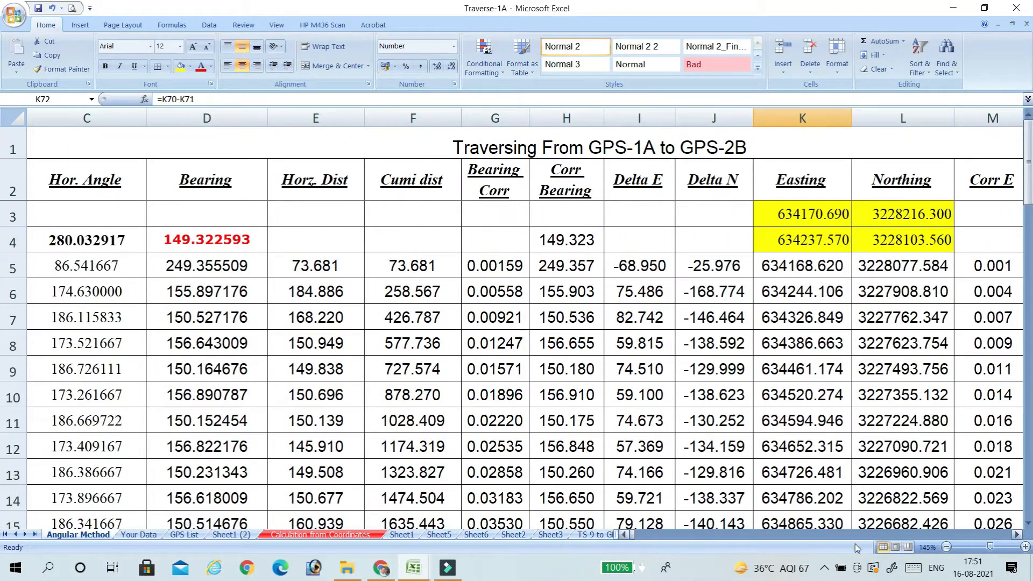
{"action": "left_click", "coordinate": [1017, 535]}
{"action": "left_click", "coordinate": [1017, 535]}
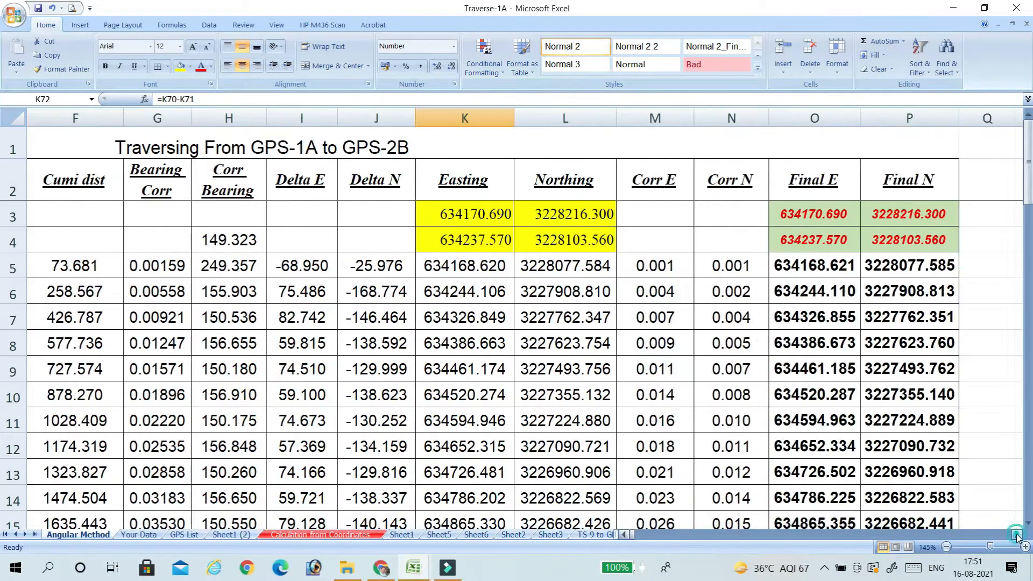
{"action": "left_click", "coordinate": [670, 262]}
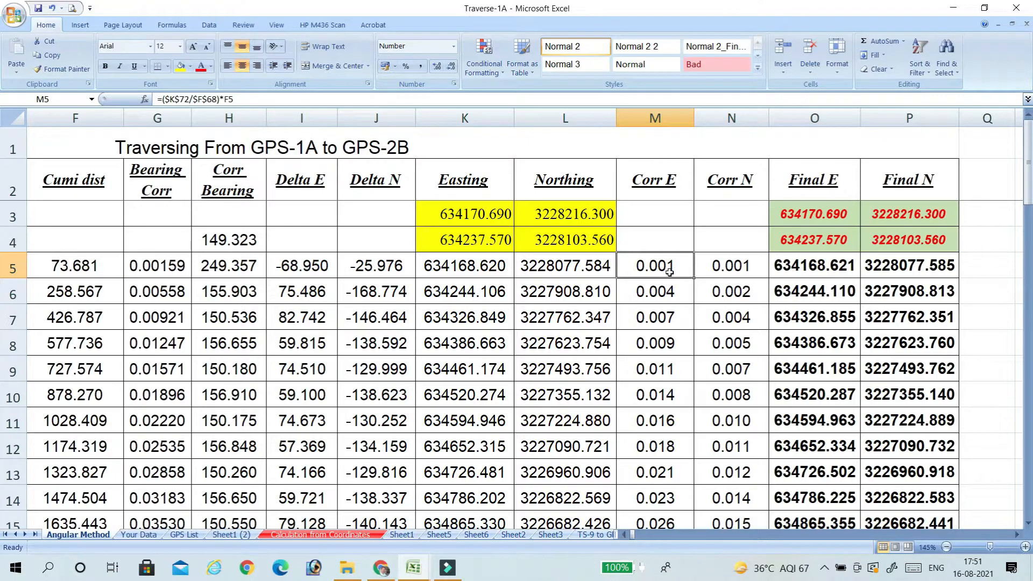
{"action": "type", "text": "="}
{"action": "scroll", "coordinate": [670, 272], "scroll_direction": "down", "scroll_amount": 20}
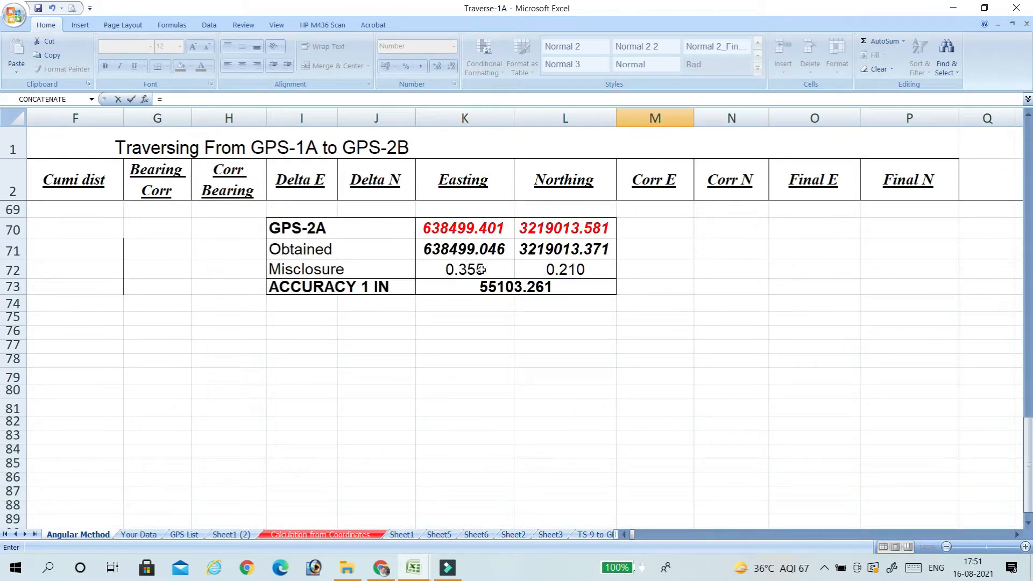
{"action": "left_click", "coordinate": [481, 269]}
{"action": "type", "text": "/"}
{"action": "scroll", "coordinate": [533, 257], "scroll_direction": "up", "scroll_amount": 4}
{"action": "scroll", "coordinate": [357, 437], "scroll_direction": "down", "scroll_amount": 1}
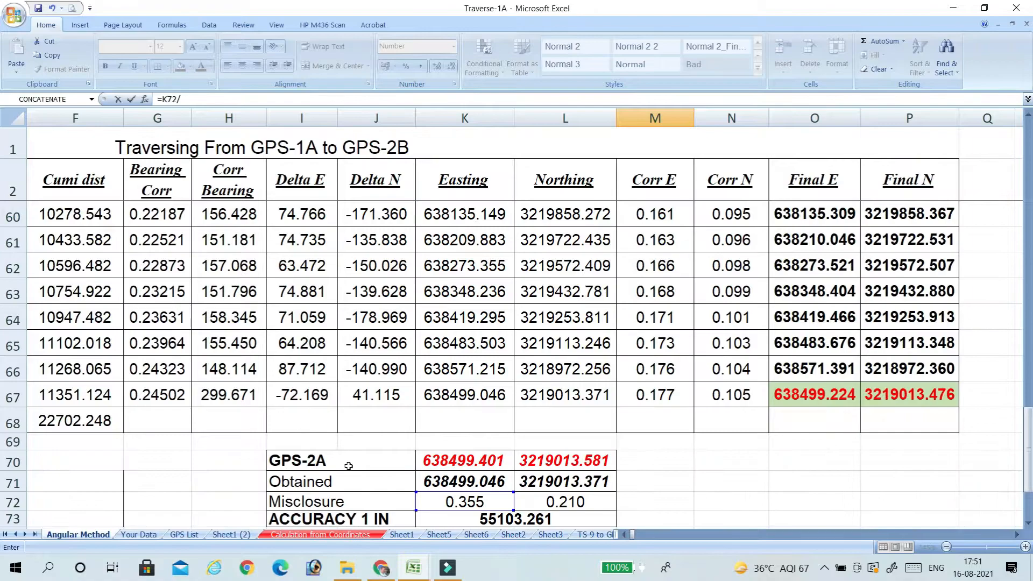
{"action": "left_click", "coordinate": [624, 534]}
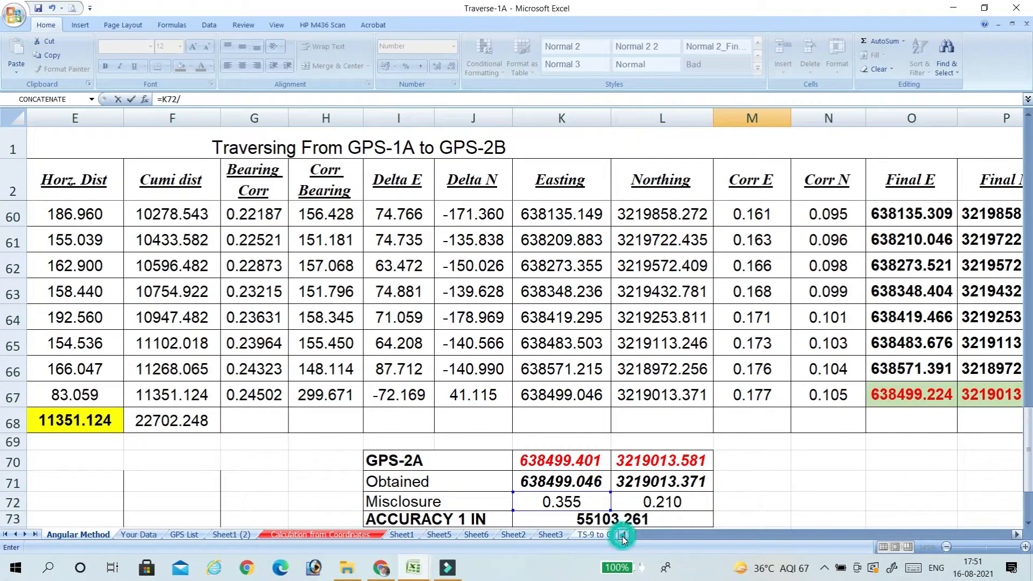
{"action": "left_click", "coordinate": [71, 422]}
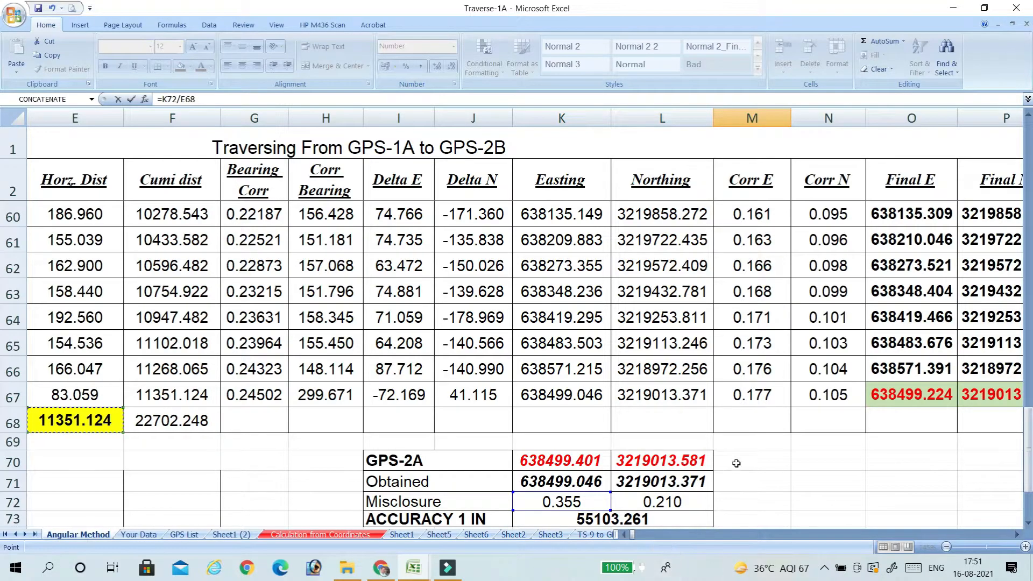
{"action": "scroll", "coordinate": [836, 433], "scroll_direction": "up", "scroll_amount": 15}
{"action": "scroll", "coordinate": [836, 433], "scroll_direction": "up", "scroll_amount": 4}
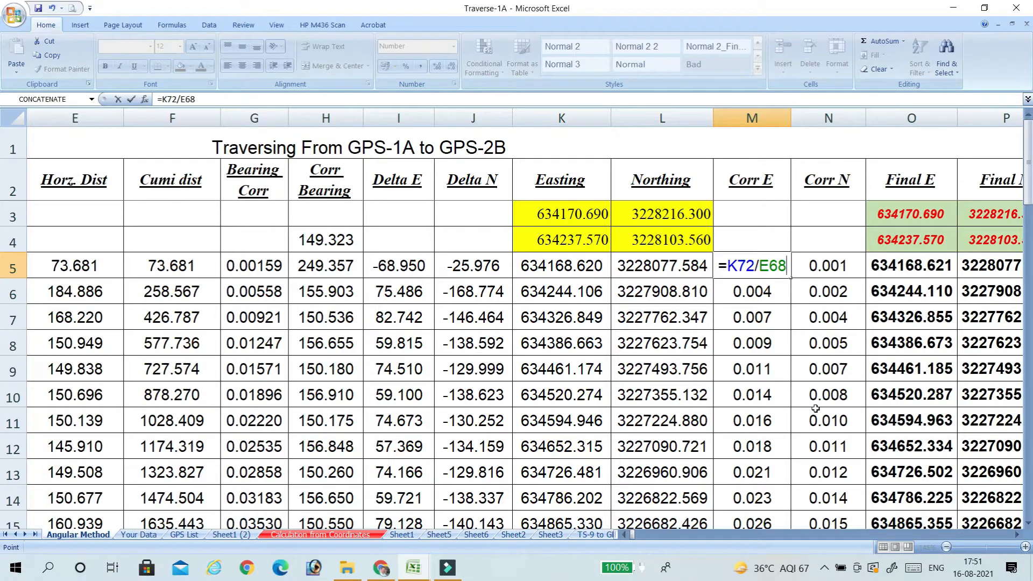
{"action": "type", "text": "*"}
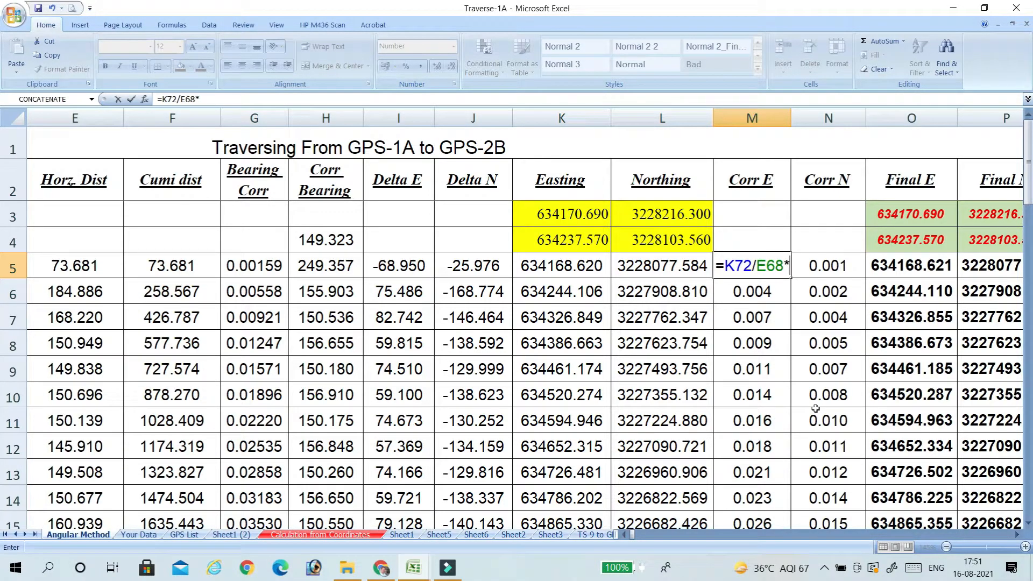
{"action": "left_click", "coordinate": [151, 266]}
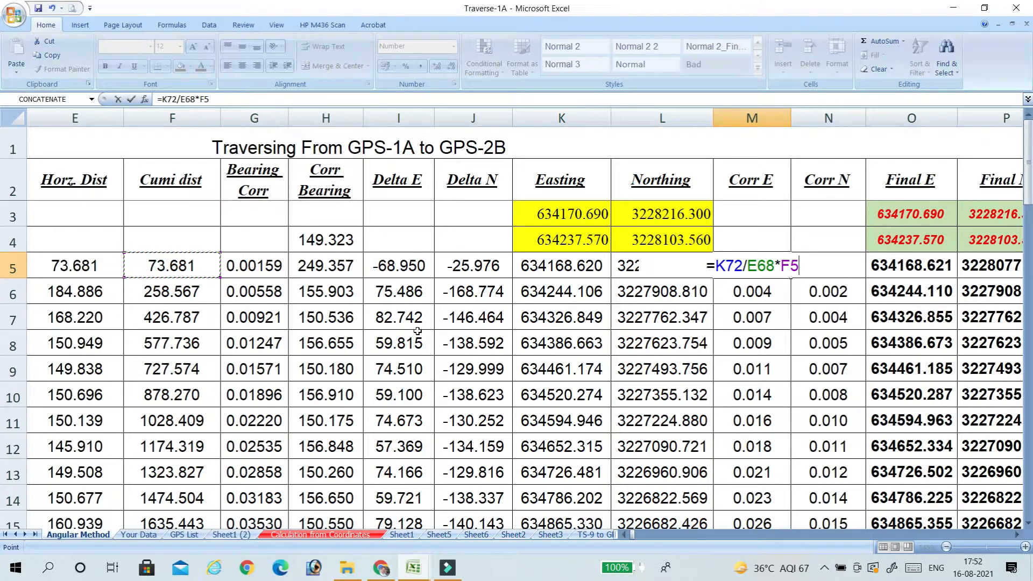
{"action": "key", "text": "Return"}
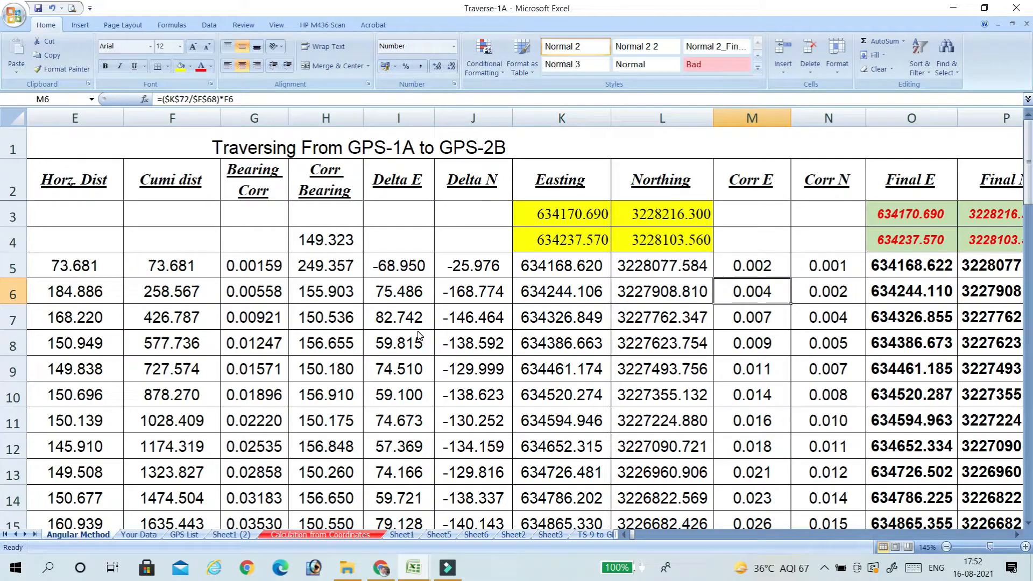
Compare the Corr E formulas in M5 and M6, and try to fill M5's formula down into M6.
{"action": "left_click", "coordinate": [768, 273]}
{"action": "left_click", "coordinate": [778, 294]}
{"action": "left_click", "coordinate": [764, 270]}
{"action": "left_click", "coordinate": [764, 288]}
{"action": "left_click", "coordinate": [767, 266]}
{"action": "left_click_drag", "start_coordinate": [790, 279], "coordinate": [785, 301]}
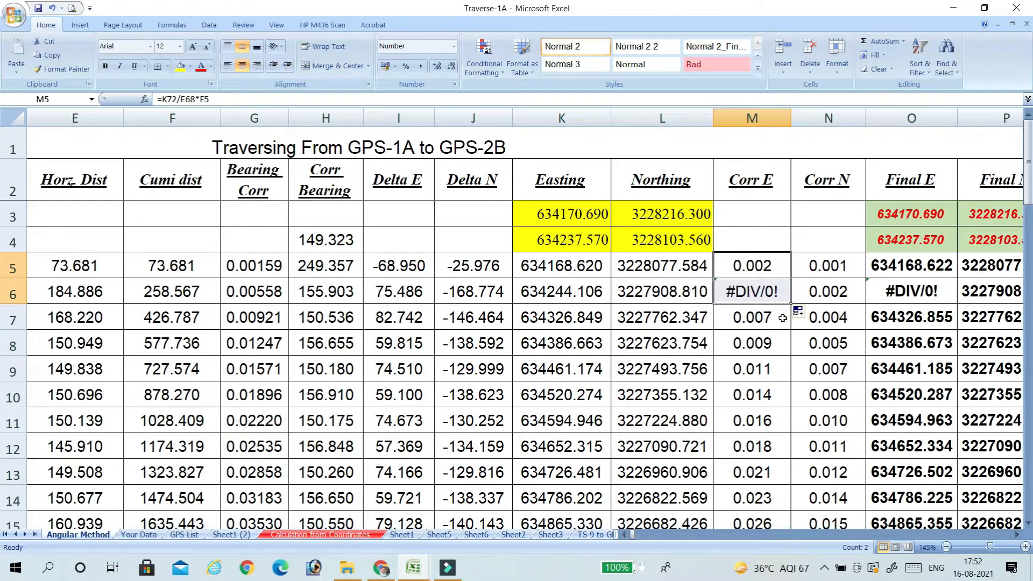
Undo the fill into M6 and the M5 formula entry, and examine the absolute references in M5's restored Corr E formula.
{"action": "left_click", "coordinate": [53, 8]}
{"action": "left_click", "coordinate": [53, 8]}
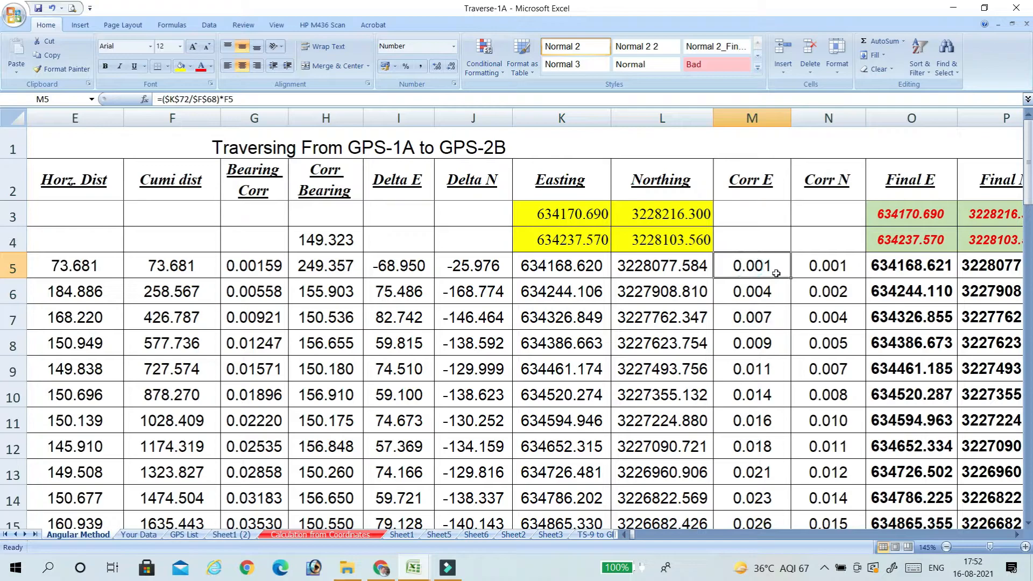
{"action": "left_click", "coordinate": [166, 99]}
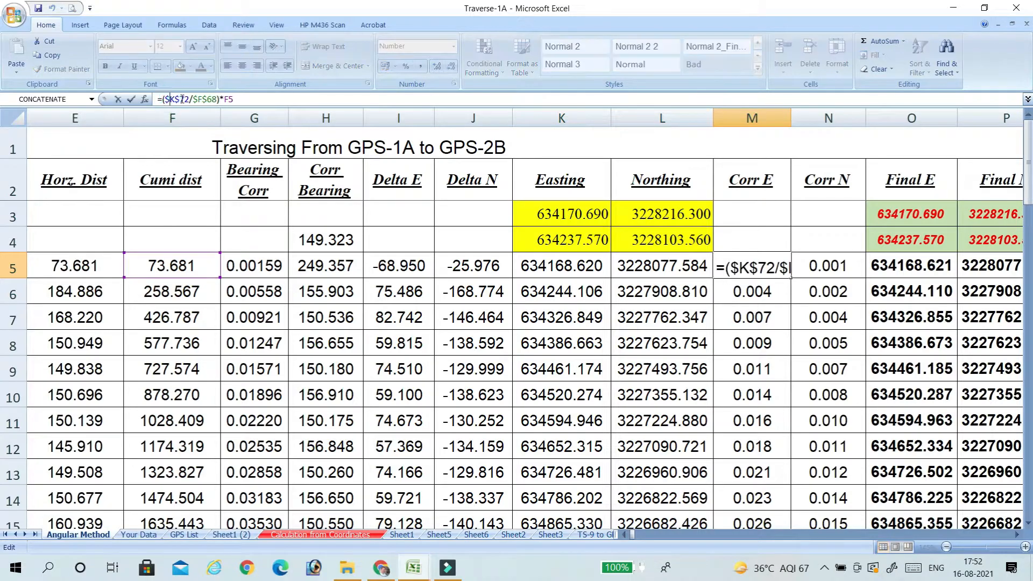
{"action": "left_click", "coordinate": [184, 100]}
{"action": "left_click", "coordinate": [196, 99]}
{"action": "left_click", "coordinate": [213, 100]}
{"action": "left_click", "coordinate": [224, 100]}
{"action": "left_click", "coordinate": [770, 298]}
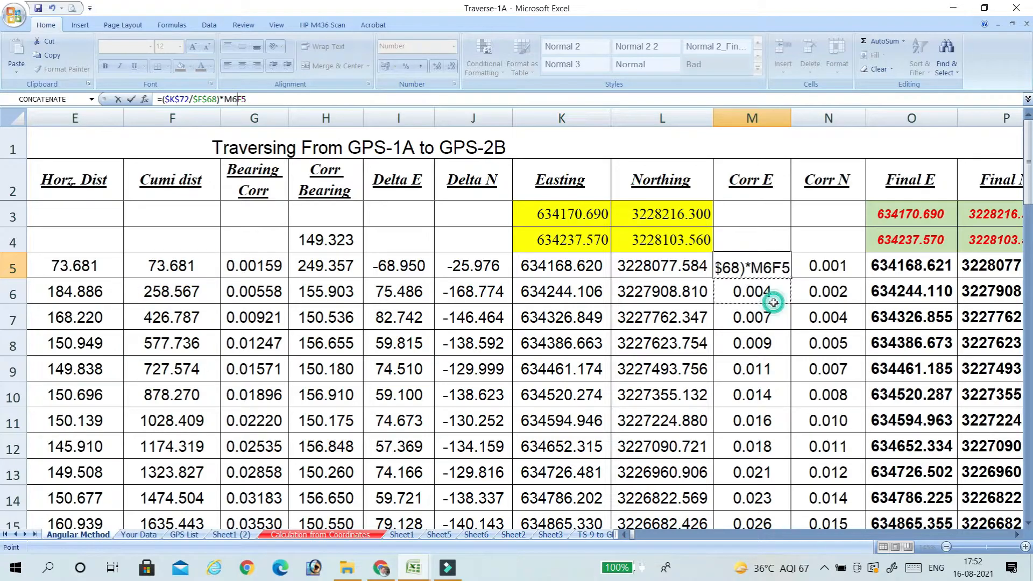
{"action": "key", "text": "Escape"}
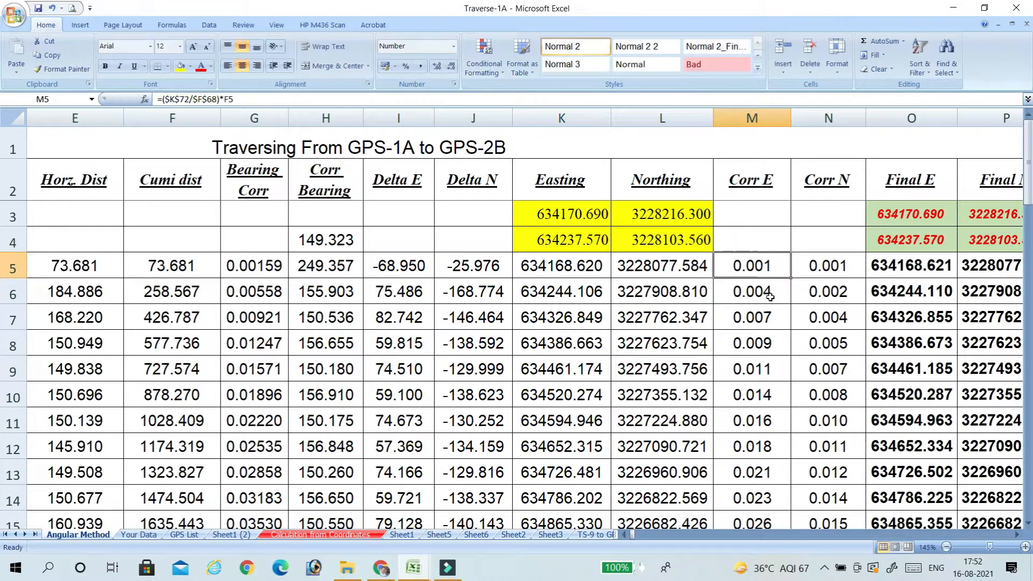
Fill M5's Corr E formula down the whole column and review the corrections along the traverse.
{"action": "left_click", "coordinate": [774, 268]}
{"action": "double_click", "coordinate": [790, 278]}
{"action": "scroll", "coordinate": [775, 301], "scroll_direction": "down", "scroll_amount": 7}
{"action": "scroll", "coordinate": [780, 311], "scroll_direction": "down", "scroll_amount": 12}
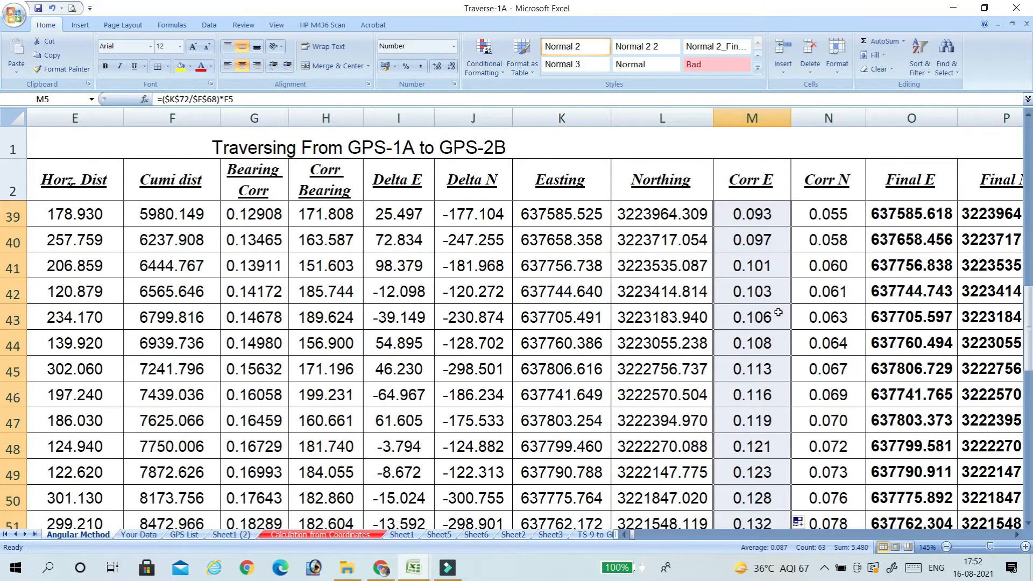
{"action": "scroll", "coordinate": [822, 291], "scroll_direction": "up", "scroll_amount": 9}
{"action": "scroll", "coordinate": [822, 291], "scroll_direction": "up", "scroll_amount": 10}
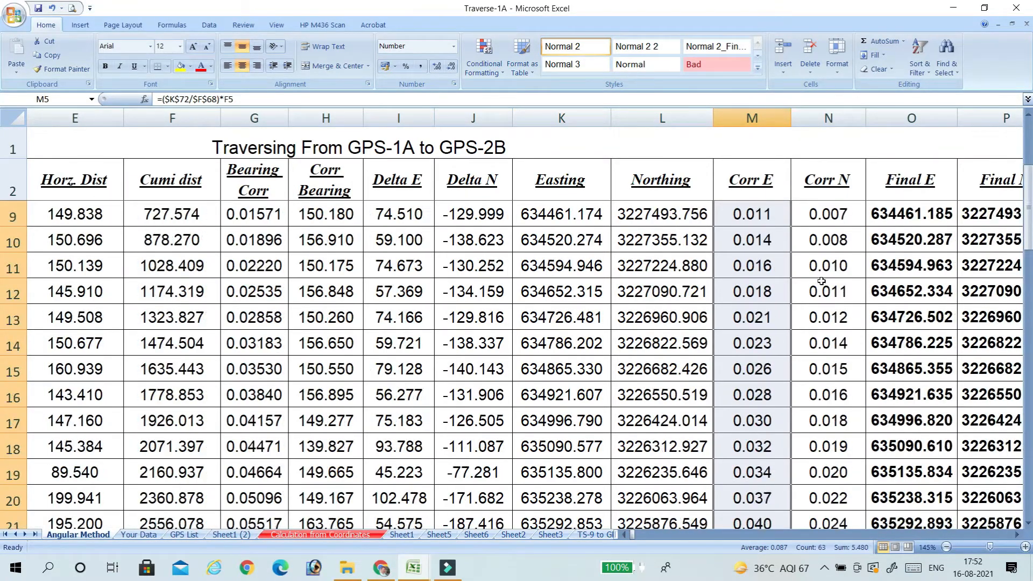
Check the Corr N formula in N5 and compare the row 67 corrections with the misclosures in row 72.
{"action": "left_click", "coordinate": [828, 267]}
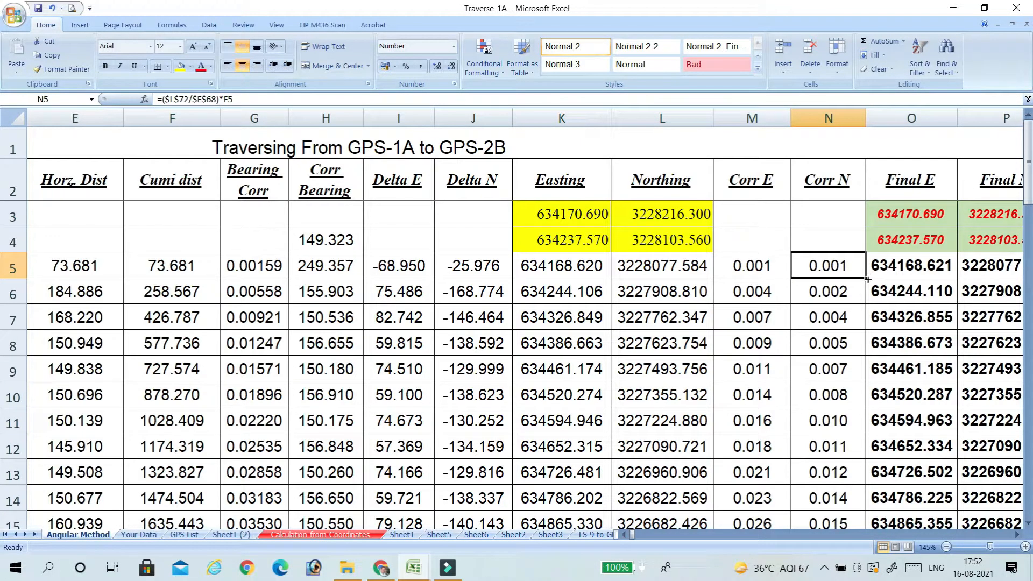
{"action": "scroll", "coordinate": [860, 280], "scroll_direction": "down", "scroll_amount": 20}
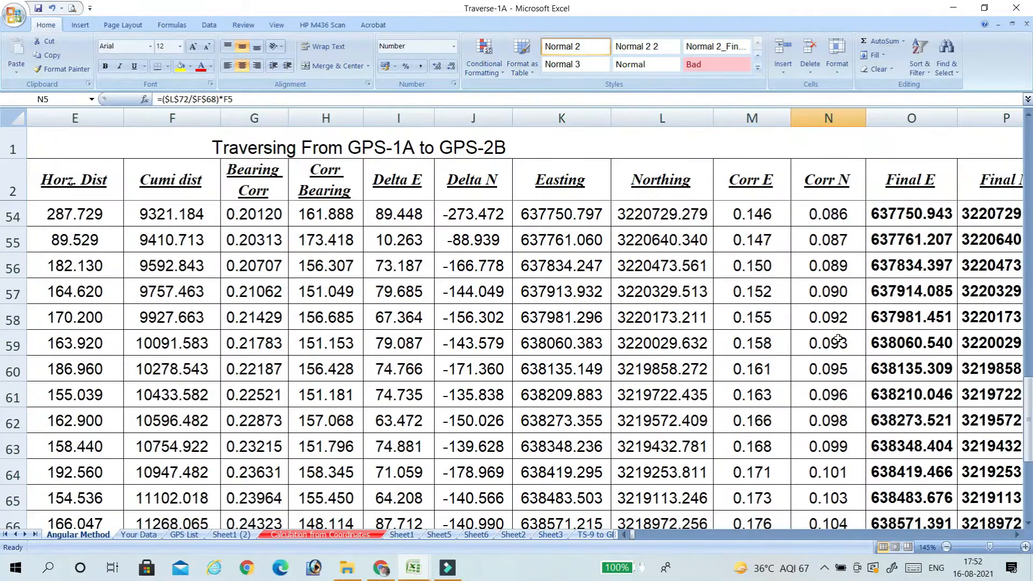
{"action": "scroll", "coordinate": [835, 335], "scroll_direction": "up", "scroll_amount": 3}
{"action": "scroll", "coordinate": [778, 407], "scroll_direction": "down", "scroll_amount": 3}
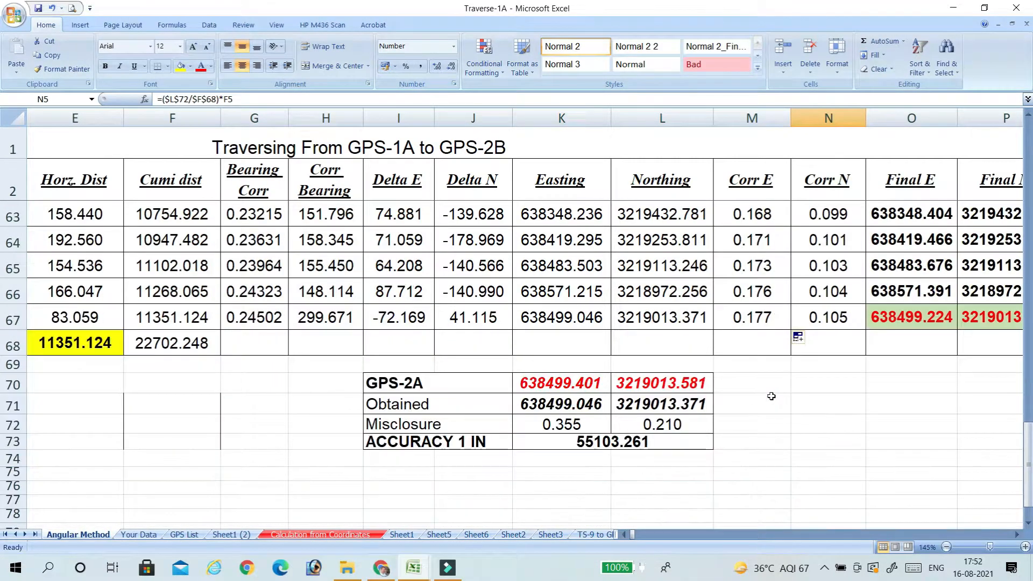
{"action": "scroll", "coordinate": [775, 380], "scroll_direction": "up", "scroll_amount": 6}
{"action": "scroll", "coordinate": [785, 317], "scroll_direction": "up", "scroll_amount": 18}
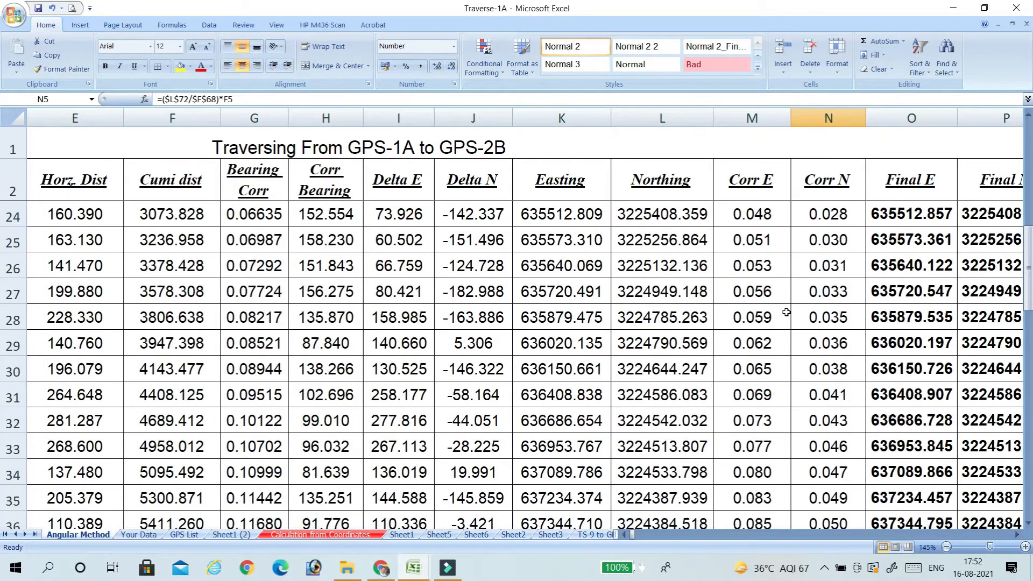
Change the total distance reference in M5's Corr E formula to $F$67 and fill the formula down the column.
{"action": "left_click", "coordinate": [759, 271]}
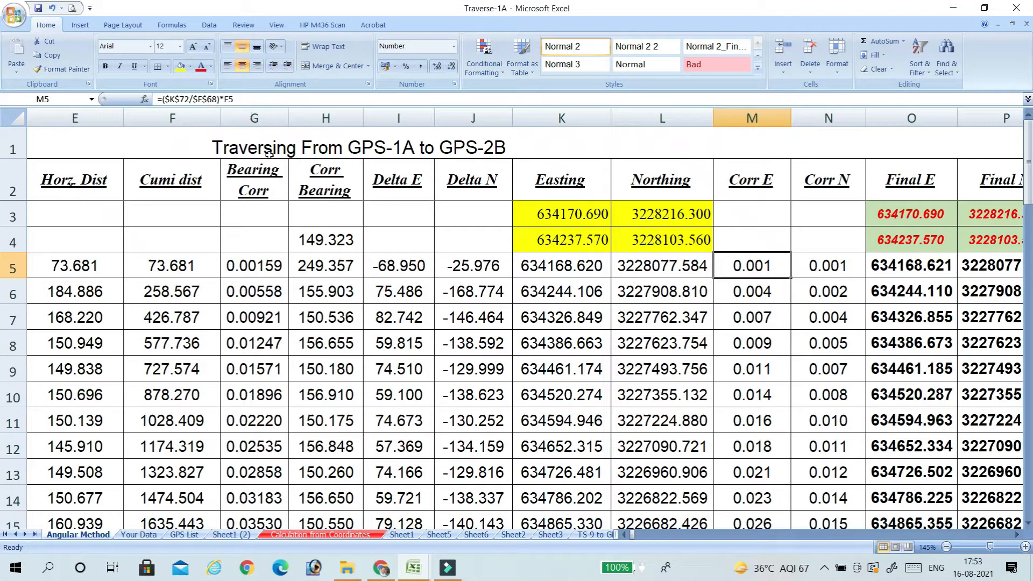
{"action": "scroll", "coordinate": [294, 263], "scroll_direction": "down", "scroll_amount": 20}
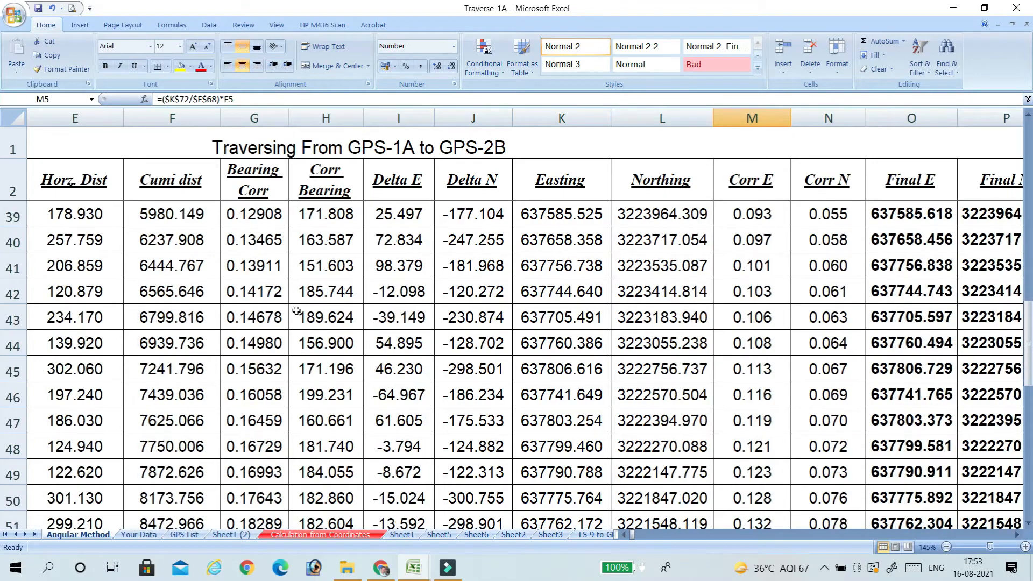
{"action": "scroll", "coordinate": [296, 310], "scroll_direction": "up", "scroll_amount": 3}
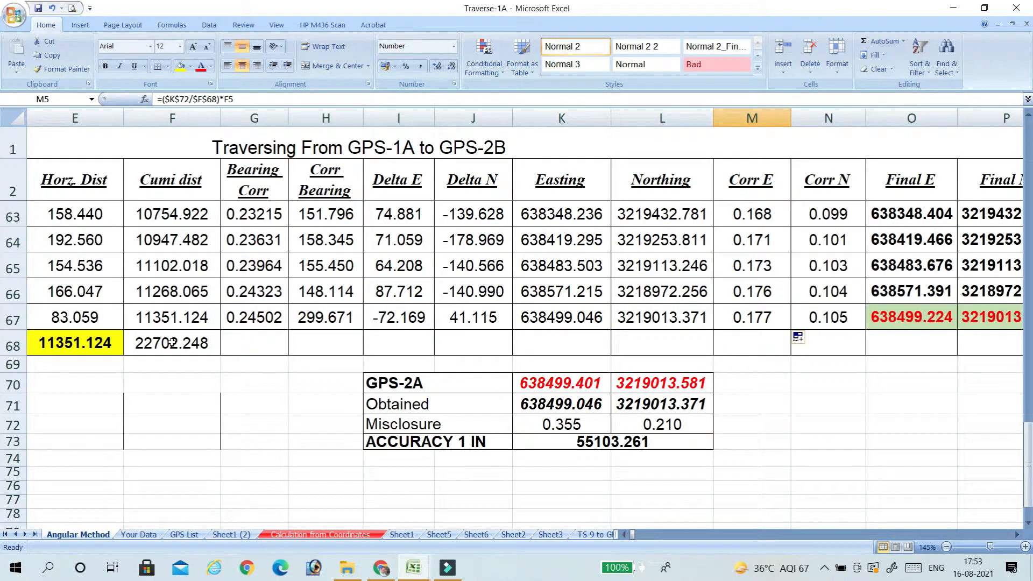
{"action": "left_click", "coordinate": [211, 99]}
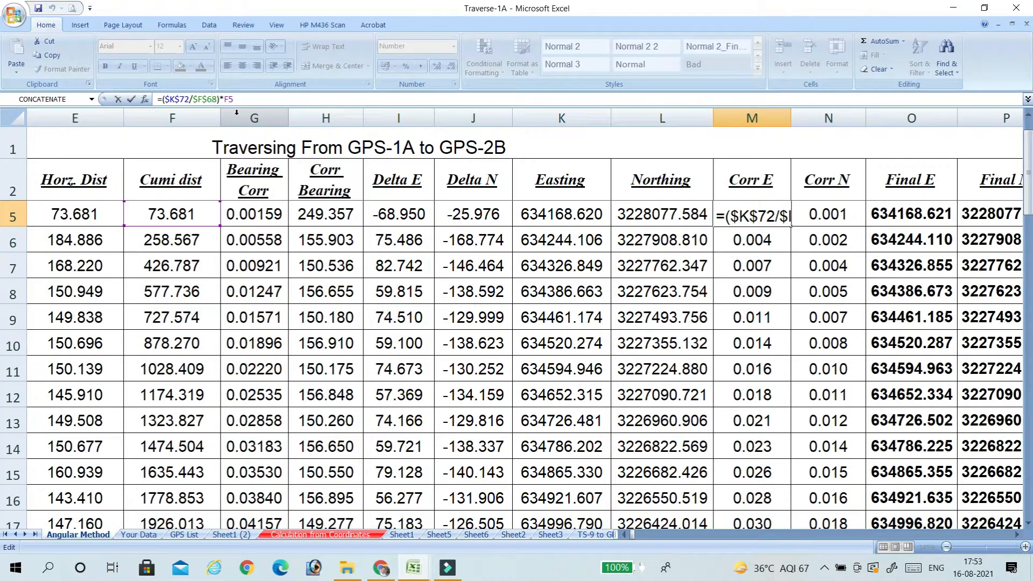
{"action": "key", "text": "BackSpace"}
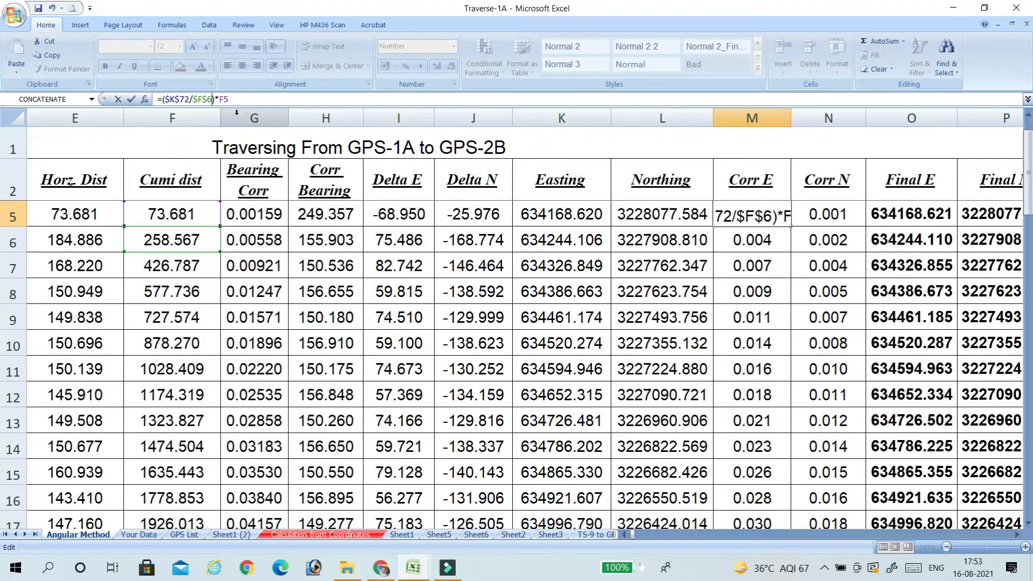
{"action": "type", "text": "8"}
{"action": "key", "text": "Return"}
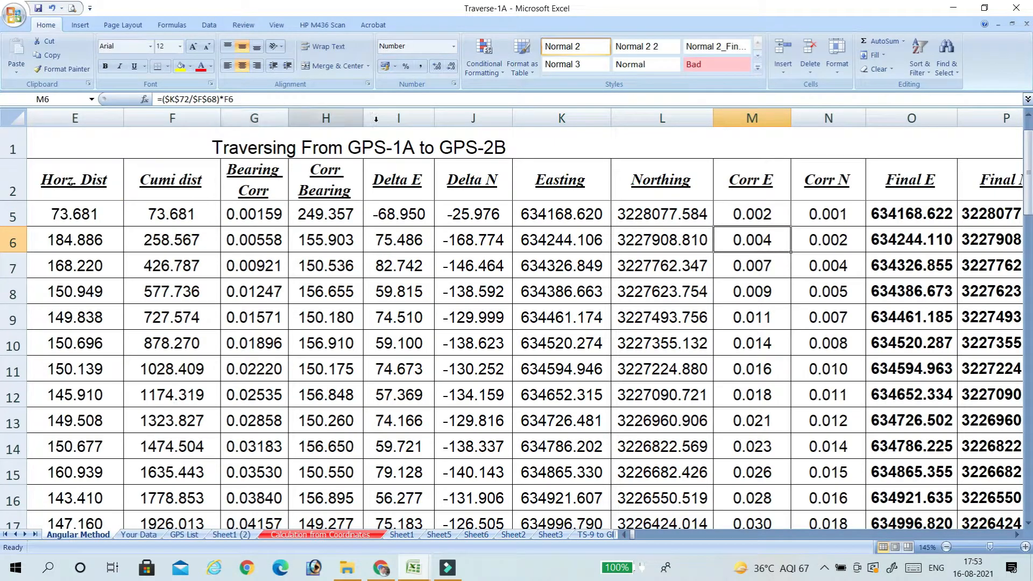
{"action": "left_click", "coordinate": [741, 211]}
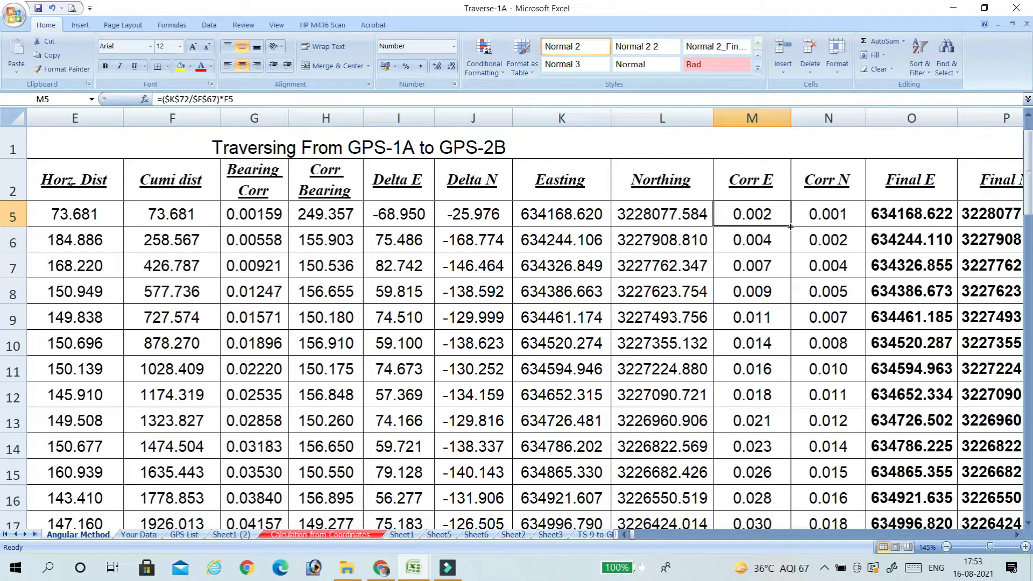
{"action": "double_click", "coordinate": [791, 227]}
Change the total distance reference in N5's Corr N formula to $F$67, and fill the Corr E and Corr N formulas down their columns.
{"action": "left_click", "coordinate": [828, 213]}
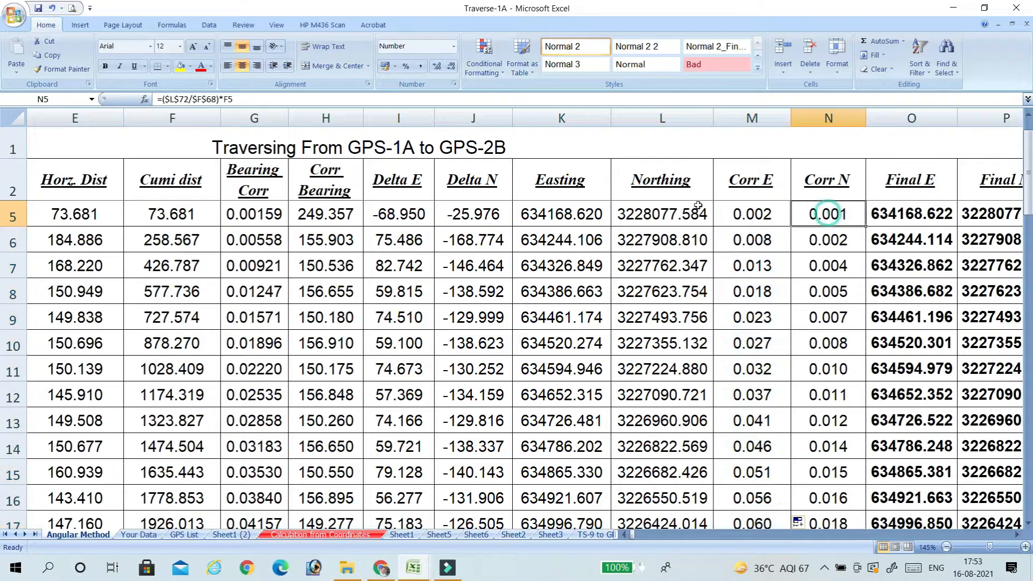
{"action": "left_click", "coordinate": [217, 99]}
{"action": "key", "text": "BackSpace"}
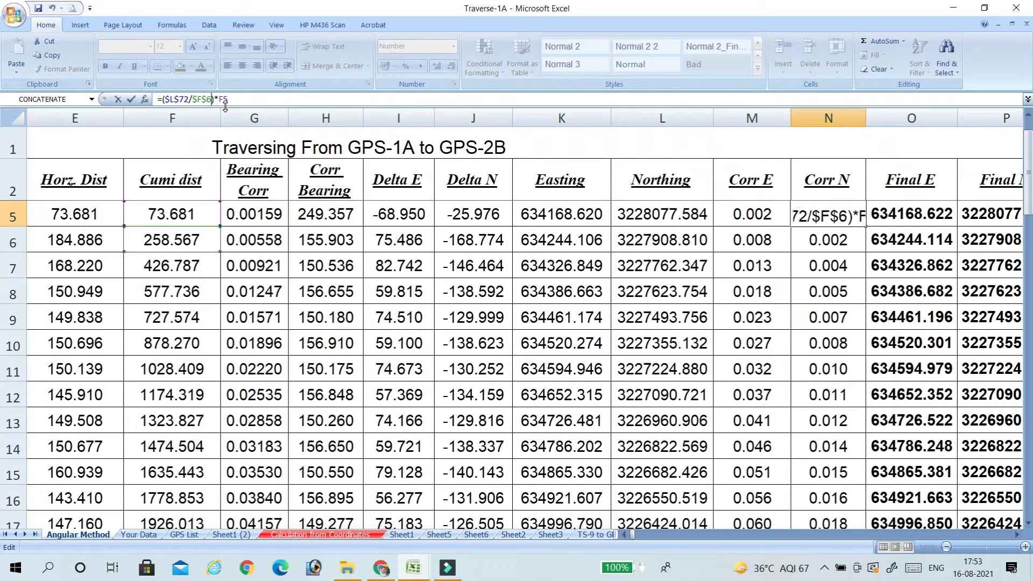
{"action": "type", "text": "8"}
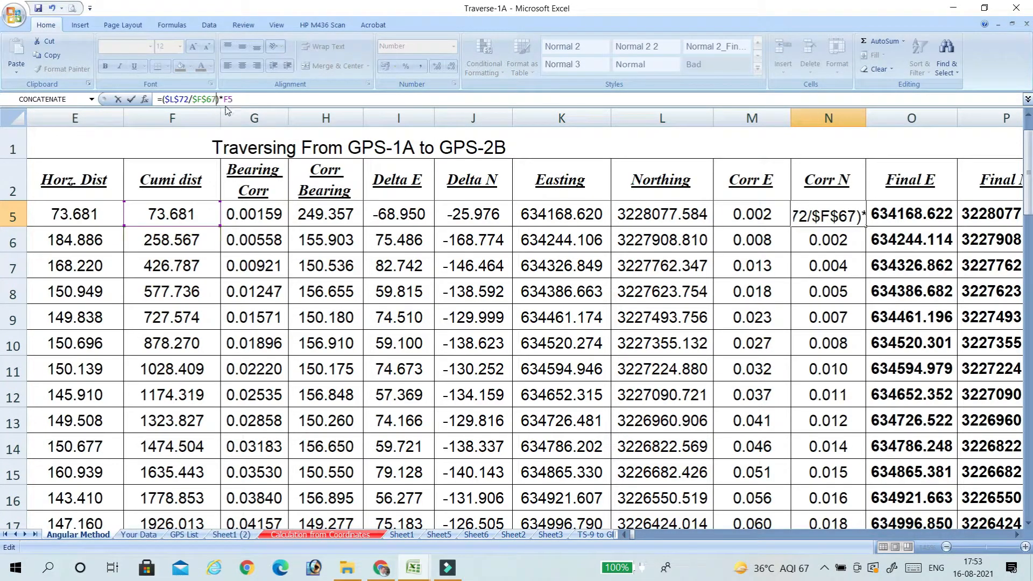
{"action": "key", "text": "Return"}
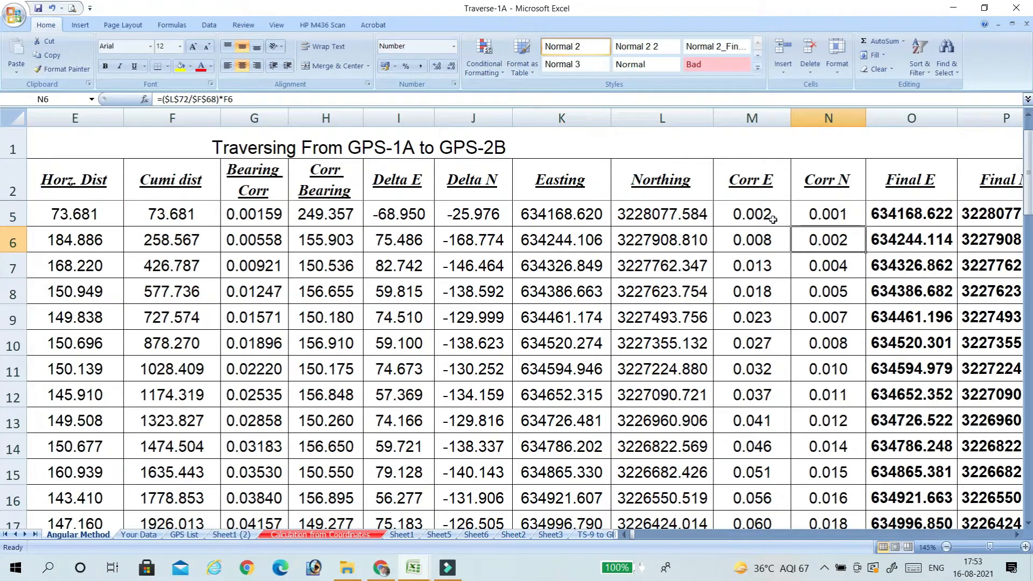
{"action": "left_click", "coordinate": [772, 220]}
{"action": "double_click", "coordinate": [791, 226]}
{"action": "left_click", "coordinate": [826, 214]}
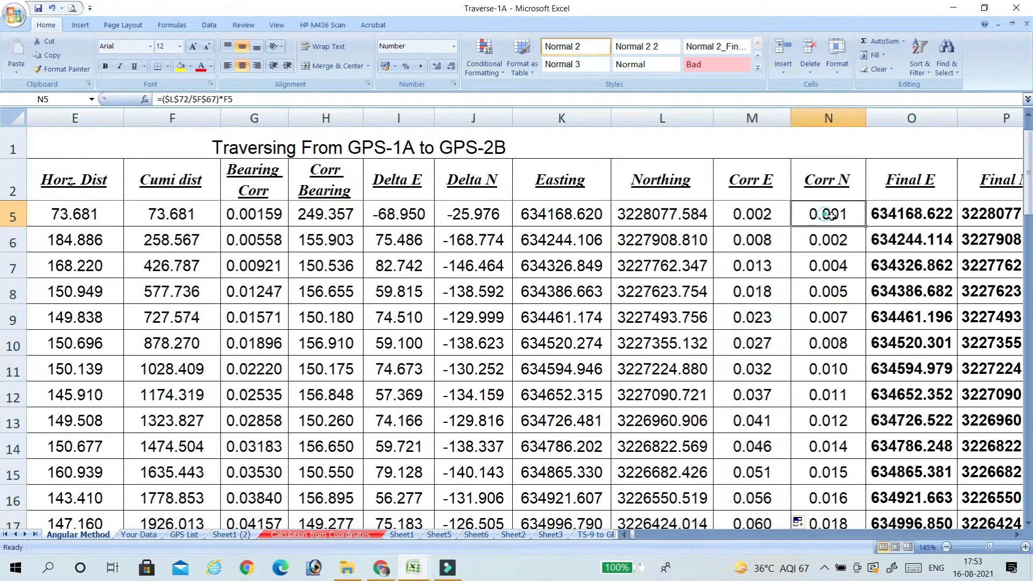
{"action": "double_click", "coordinate": [864, 227]}
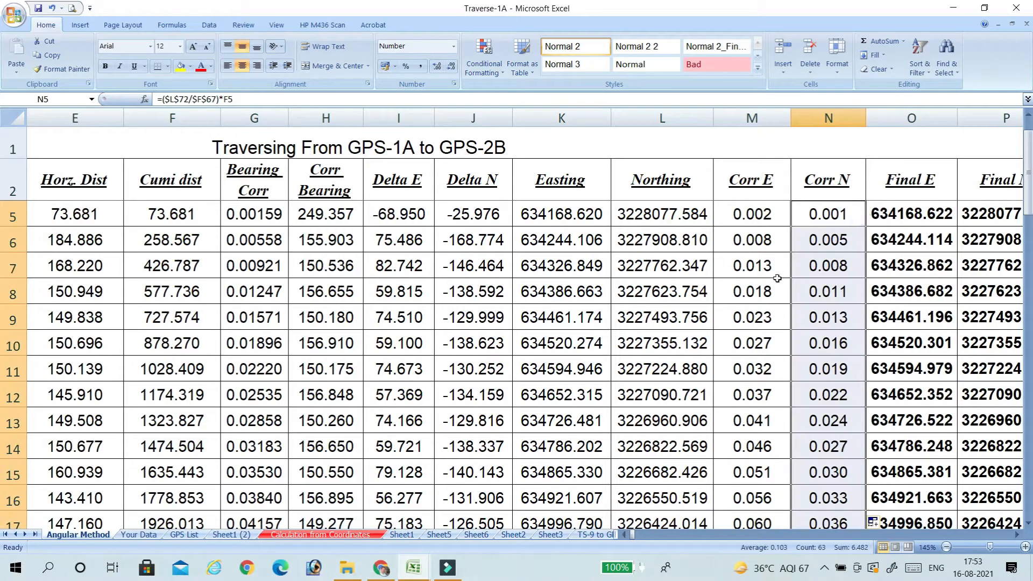
Compare the Corr E and Corr N values in row 67 with the Easting and Northing misclosures in row 72.
{"action": "scroll", "coordinate": [777, 278], "scroll_direction": "down", "scroll_amount": 3}
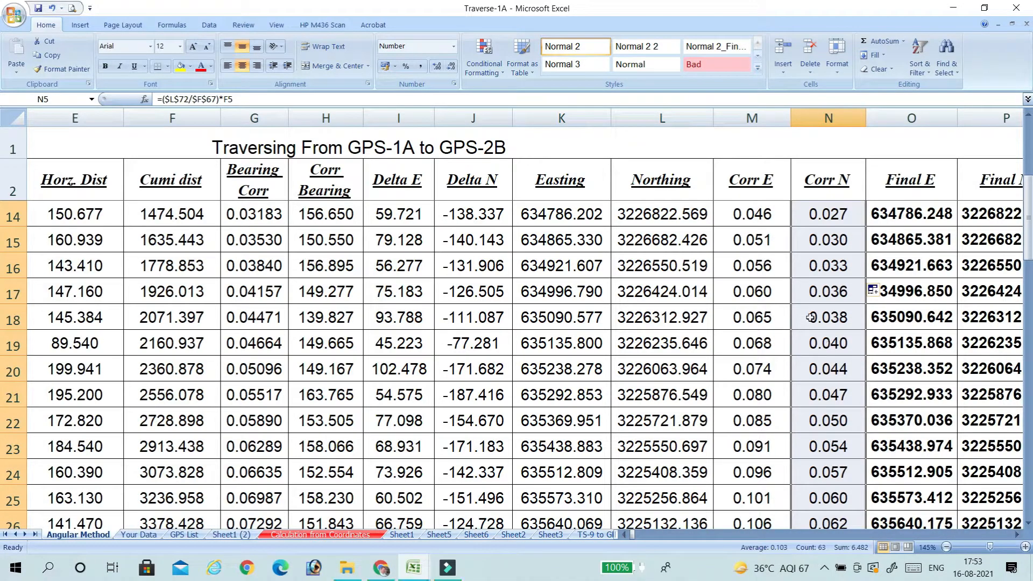
{"action": "scroll", "coordinate": [815, 301], "scroll_direction": "down", "scroll_amount": 9}
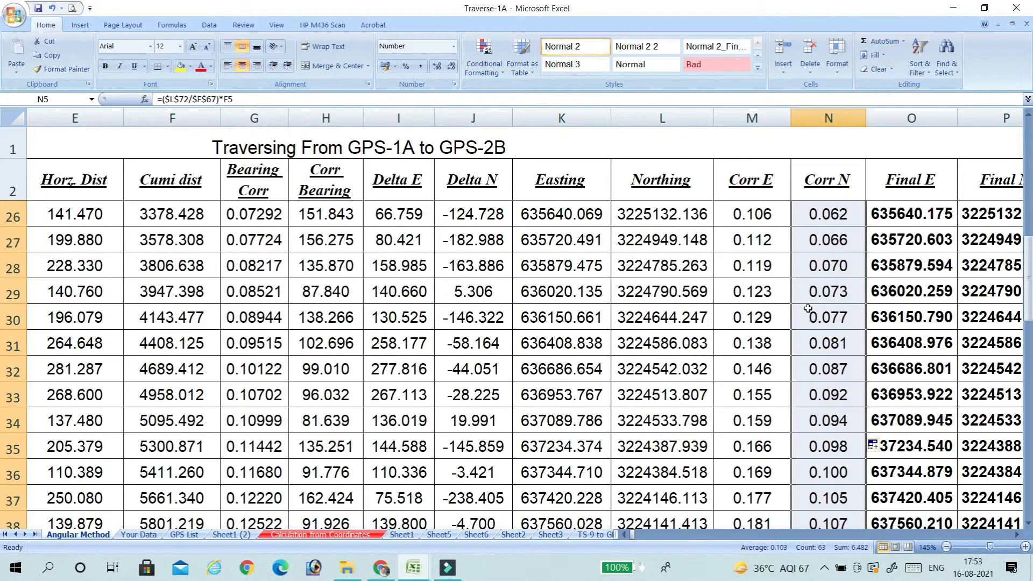
{"action": "scroll", "coordinate": [816, 322], "scroll_direction": "down", "scroll_amount": 9}
{"action": "scroll", "coordinate": [812, 323], "scroll_direction": "up", "scroll_amount": 1}
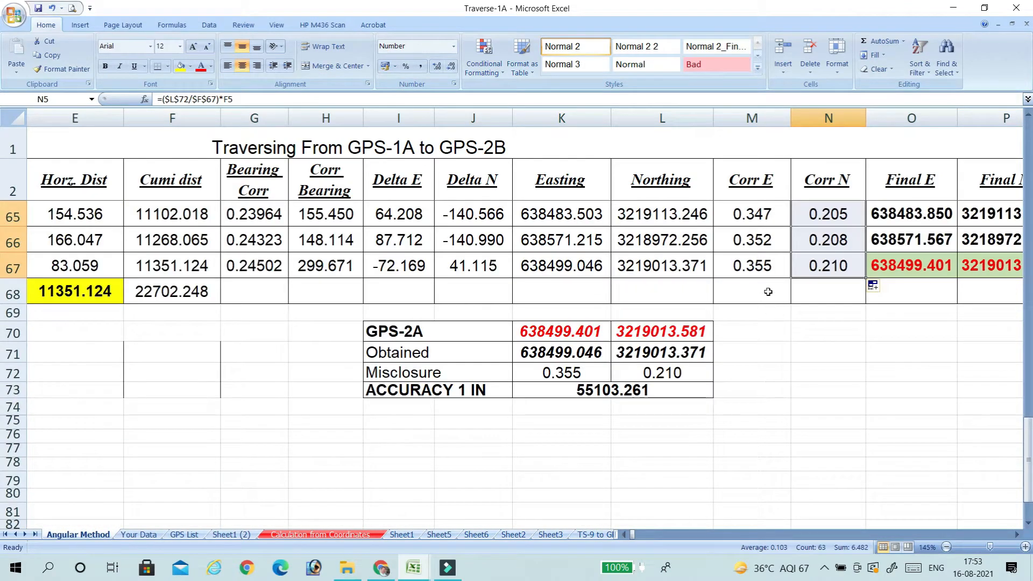
{"action": "left_click", "coordinate": [754, 266]}
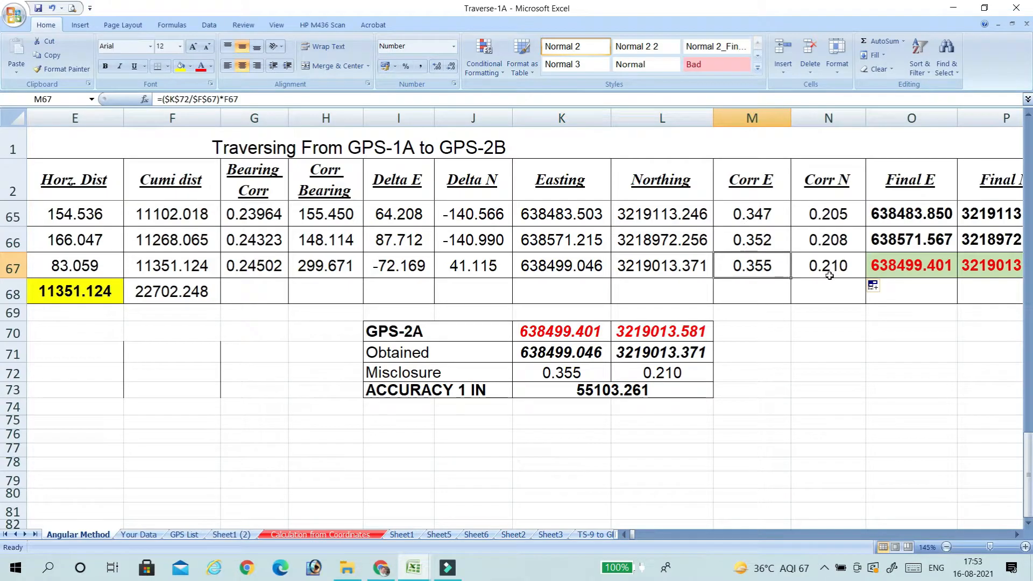
Check the Final E formulas in O5 and O3 and the Final N formula in P3.
{"action": "scroll", "coordinate": [881, 333], "scroll_direction": "up", "scroll_amount": 17}
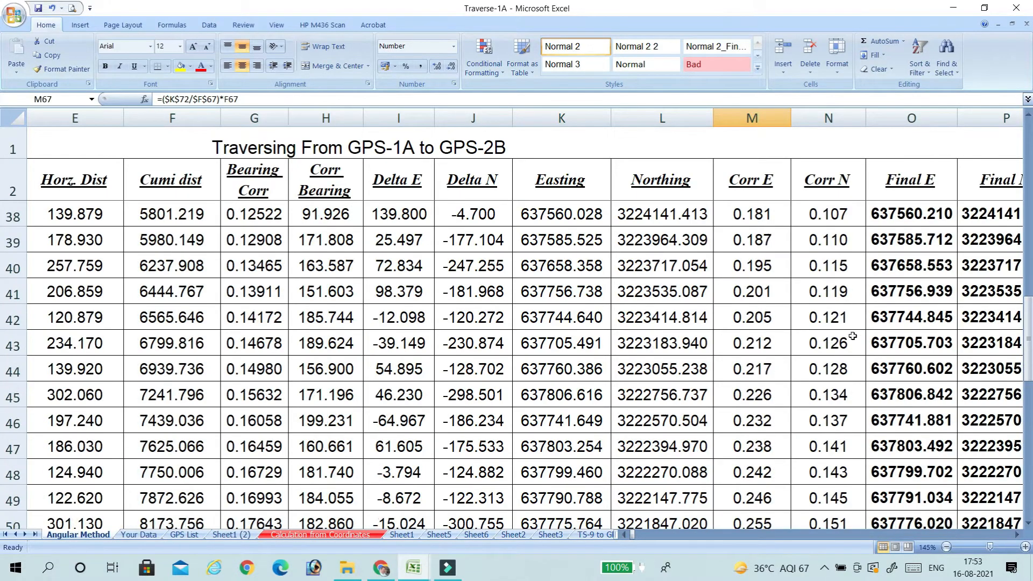
{"action": "scroll", "coordinate": [881, 326], "scroll_direction": "up", "scroll_amount": 4}
{"action": "left_click", "coordinate": [909, 262]}
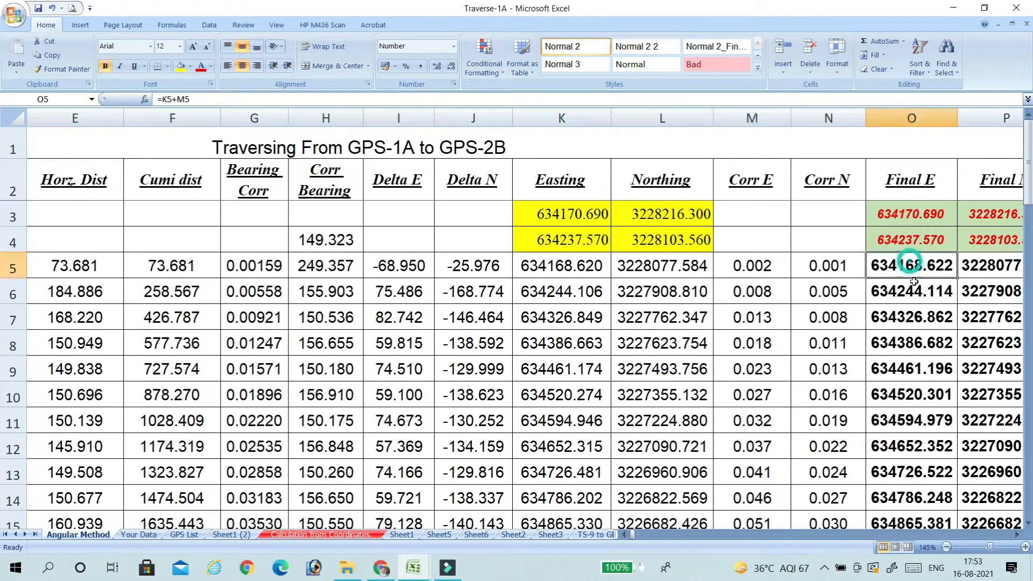
{"action": "left_click", "coordinate": [927, 220]}
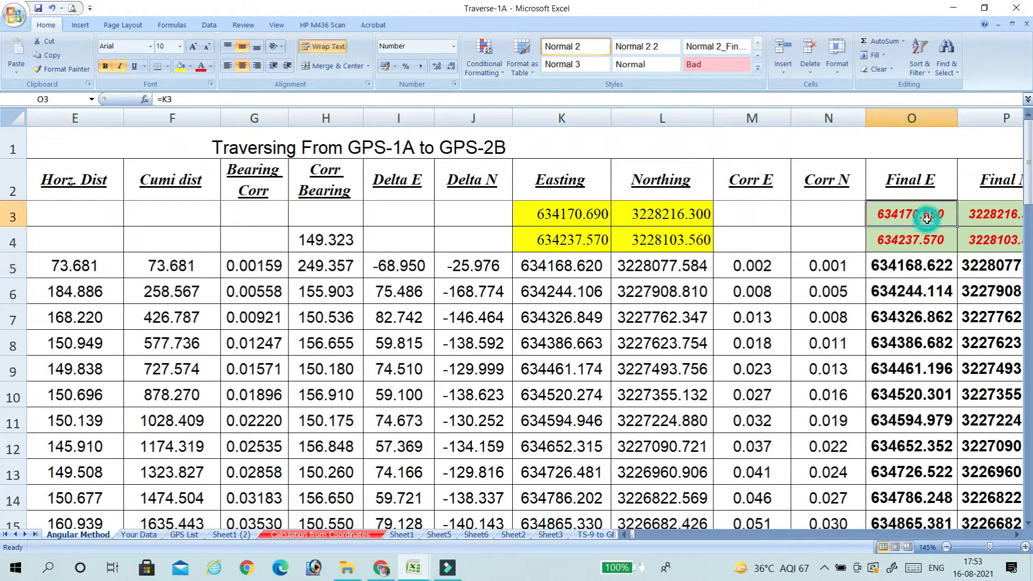
{"action": "left_click", "coordinate": [999, 218]}
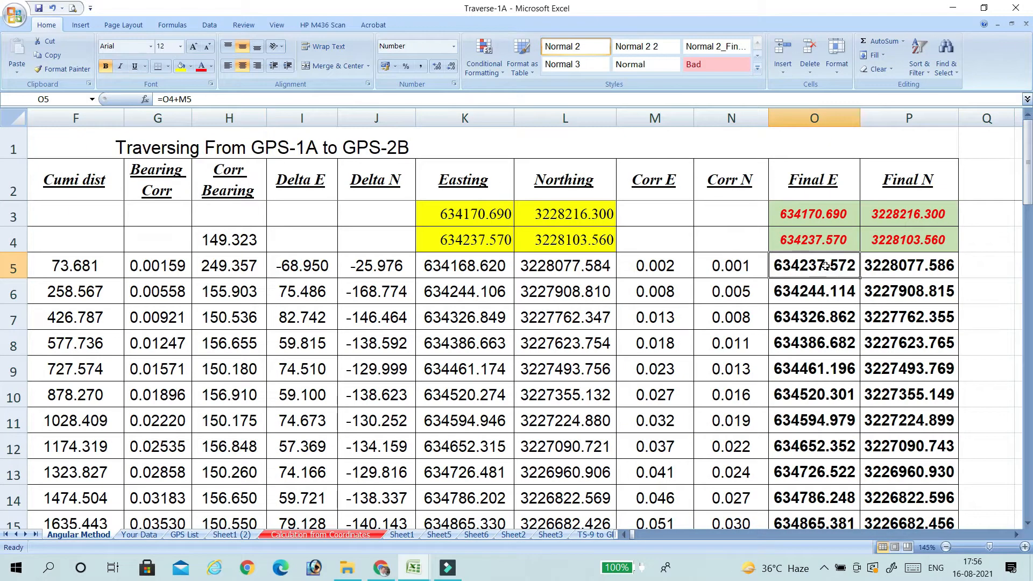
Enter the Final E formula in O5 as =K5+M5, adding Corr E to the Easting, and check P5's Final N formula.
{"action": "type", "text": "="}
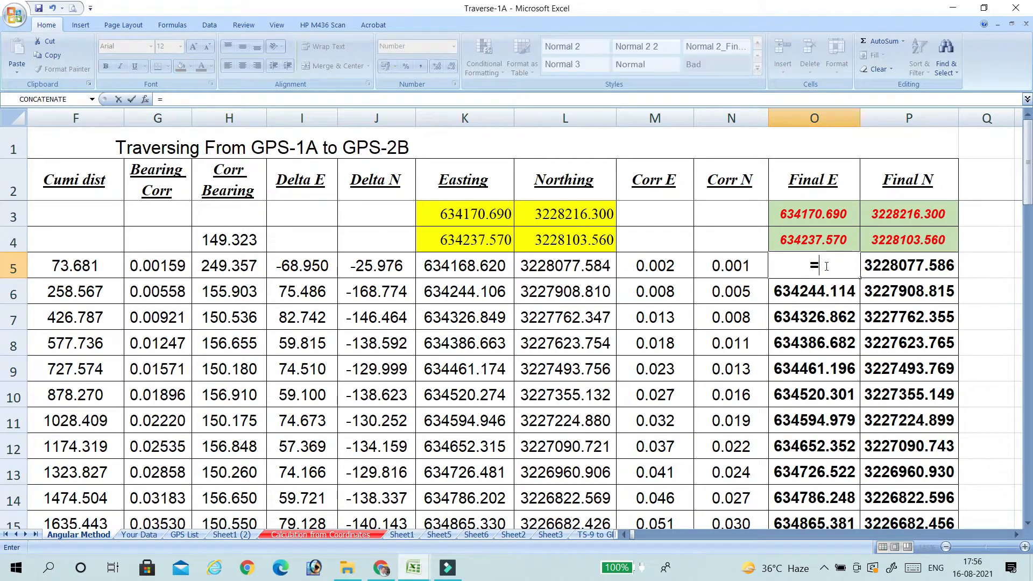
{"action": "left_click", "coordinate": [477, 265]}
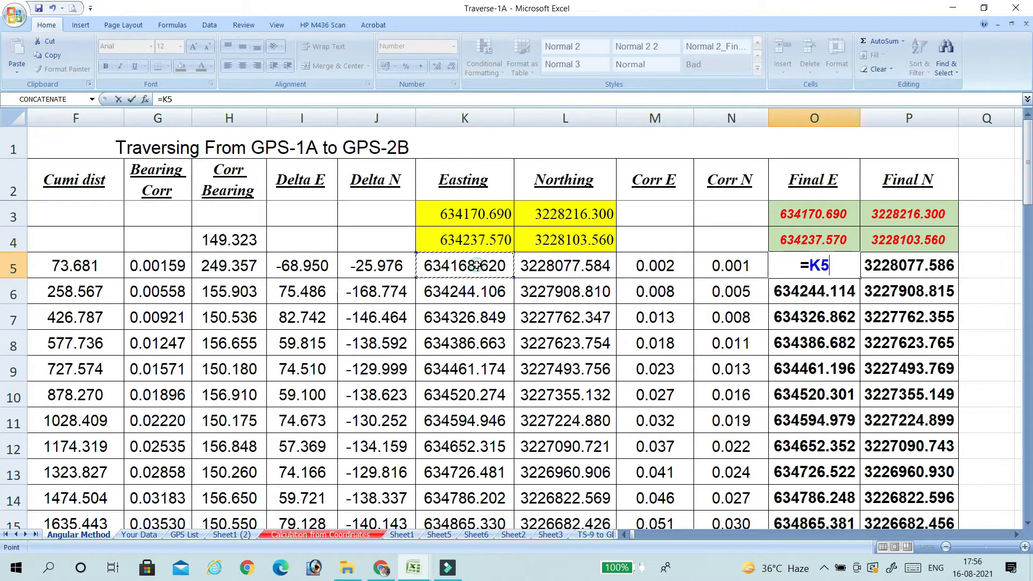
{"action": "type", "text": "+"}
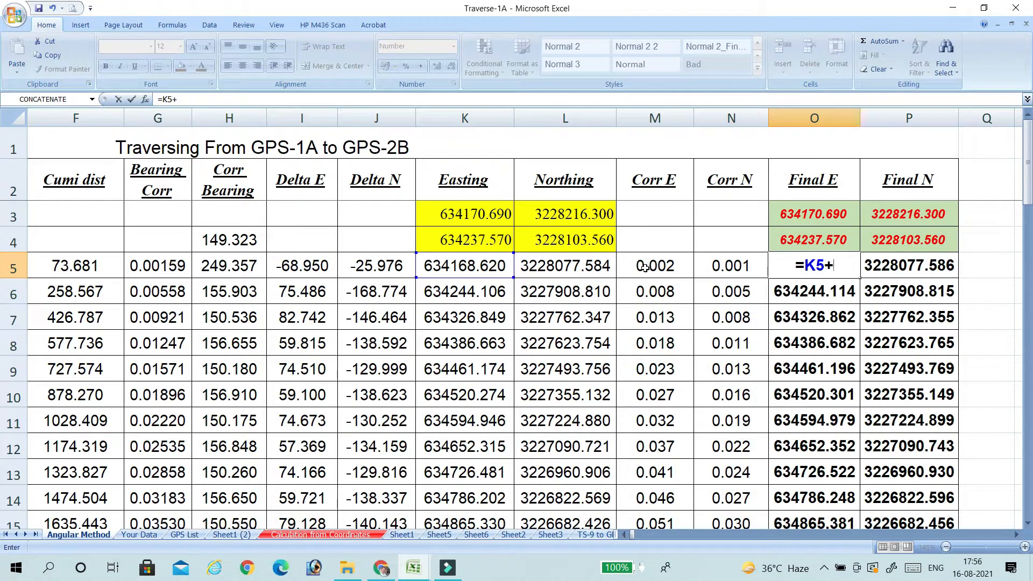
{"action": "left_click", "coordinate": [644, 268]}
{"action": "key", "text": "Return"}
{"action": "left_click", "coordinate": [895, 264]}
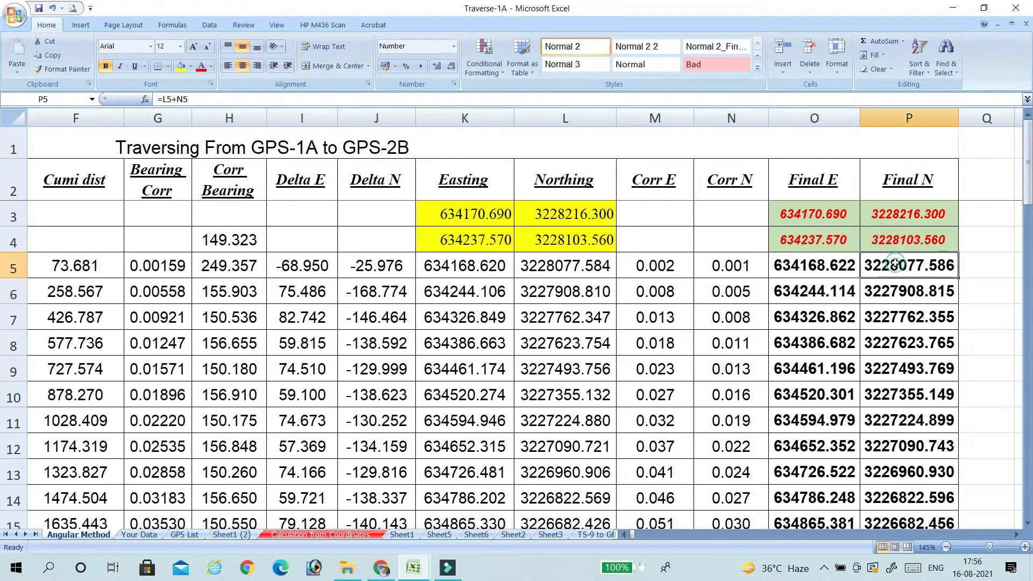
Enter the Final N formula in P5 as =L5+N5, adding Corr N to the Northing.
{"action": "type", "text": "="}
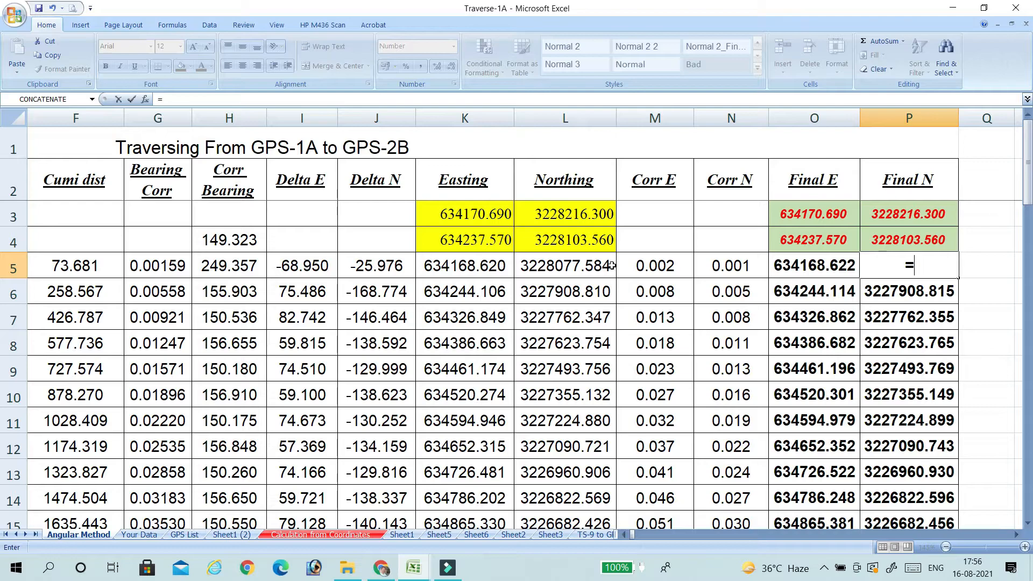
{"action": "left_click", "coordinate": [562, 262]}
{"action": "type", "text": "+"}
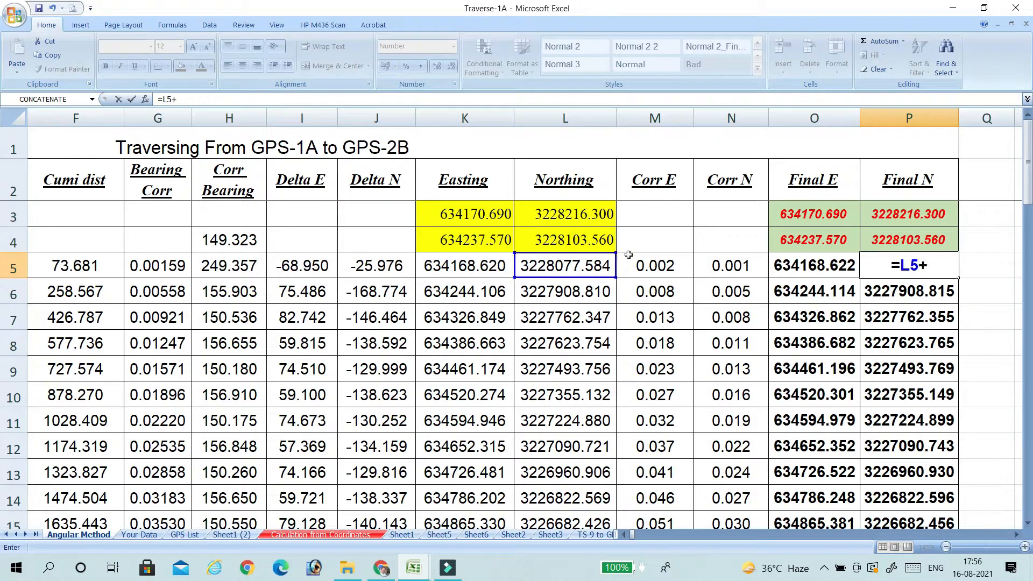
{"action": "left_click", "coordinate": [737, 263]}
{"action": "key", "text": "Return"}
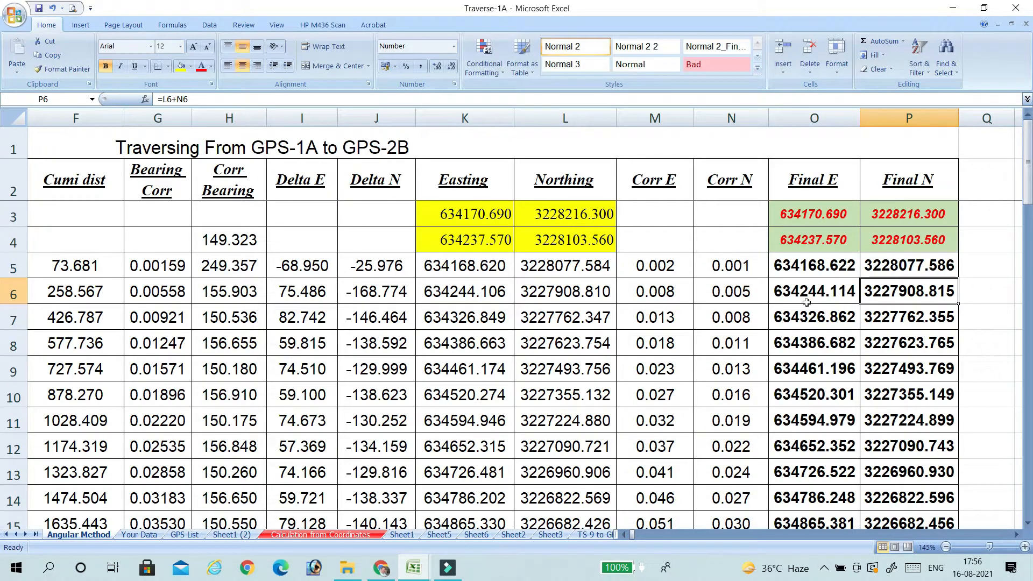
Enter the Final E formula in O6 as =K6+M6, adding Corr E to the Easting.
{"action": "left_click", "coordinate": [823, 293]}
{"action": "type", "text": "="}
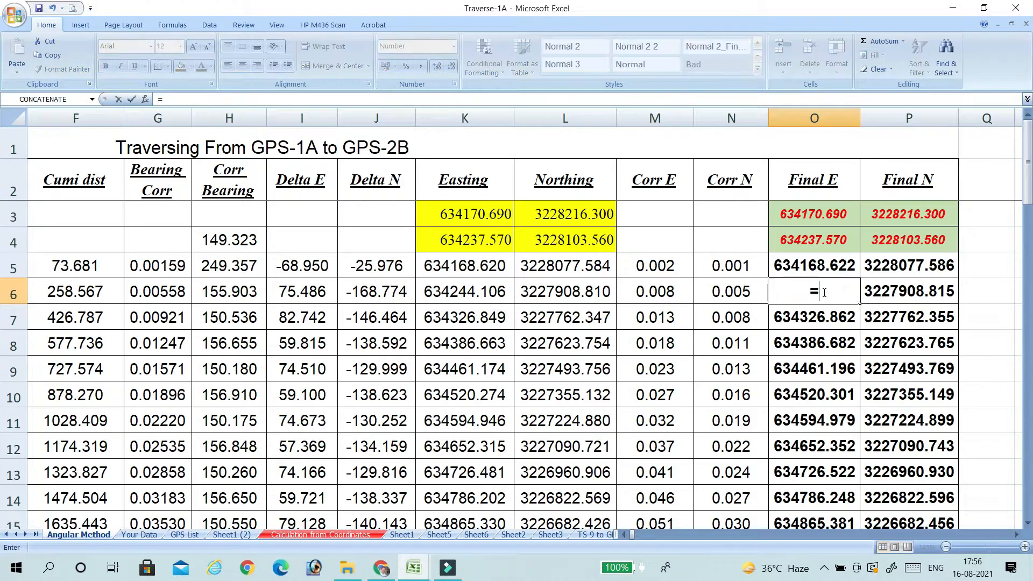
{"action": "left_click", "coordinate": [496, 289]}
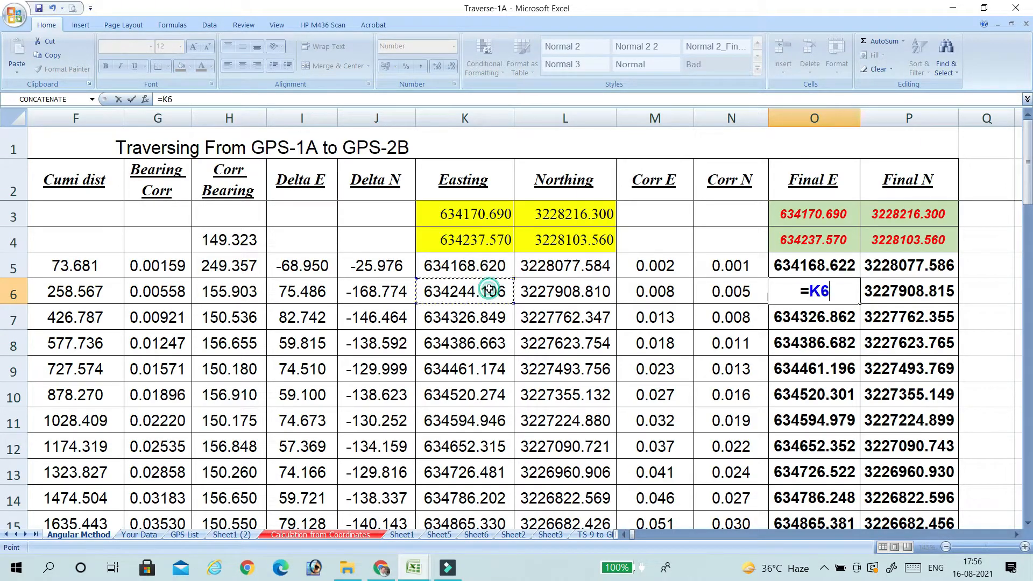
{"action": "type", "text": "+"}
{"action": "left_click", "coordinate": [673, 294]}
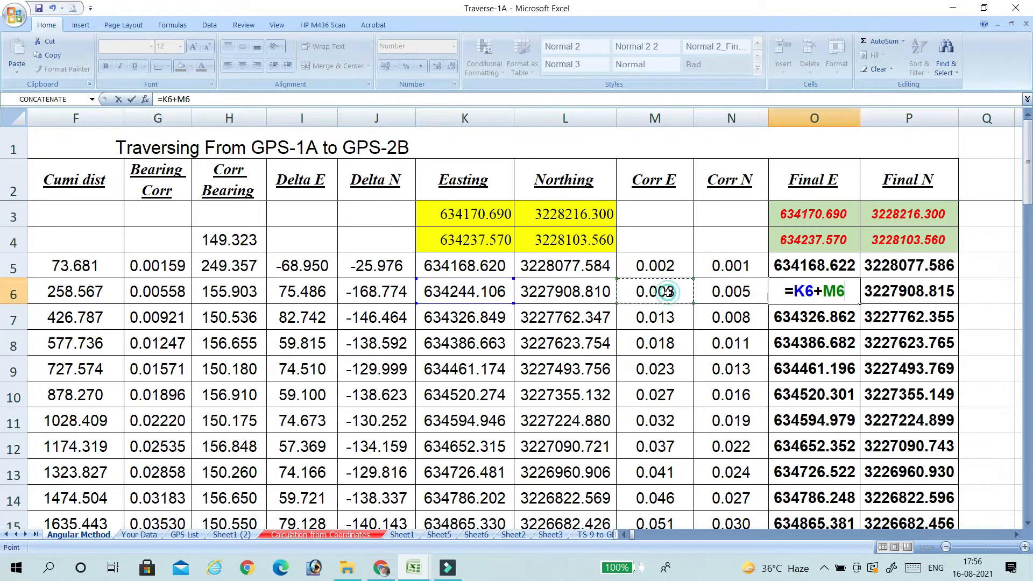
{"action": "key", "text": "Return"}
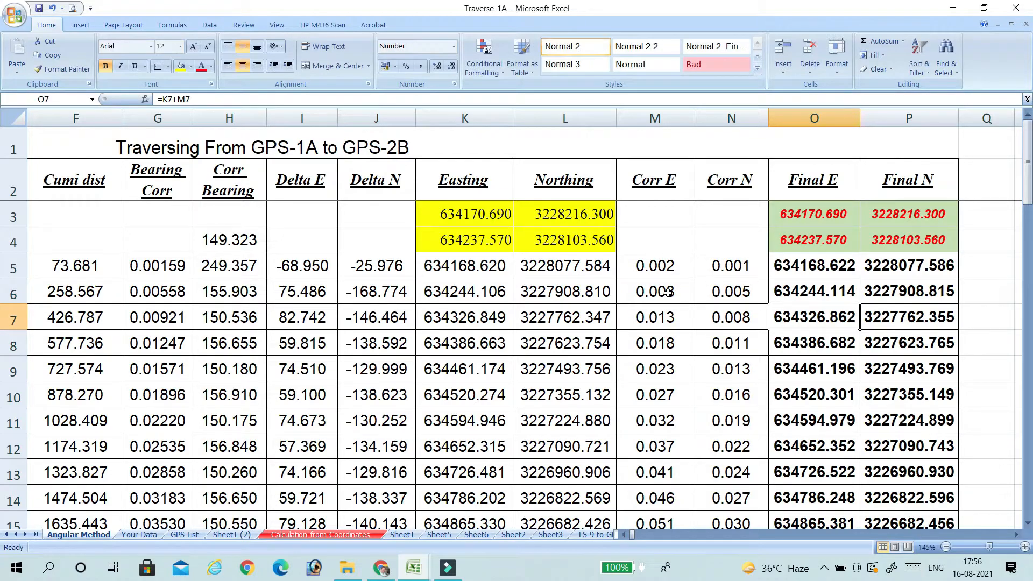
Enter the Final N formula in P6 as =L6+N6, adding Corr N to the Northing.
{"action": "left_click", "coordinate": [888, 292]}
{"action": "type", "text": "="}
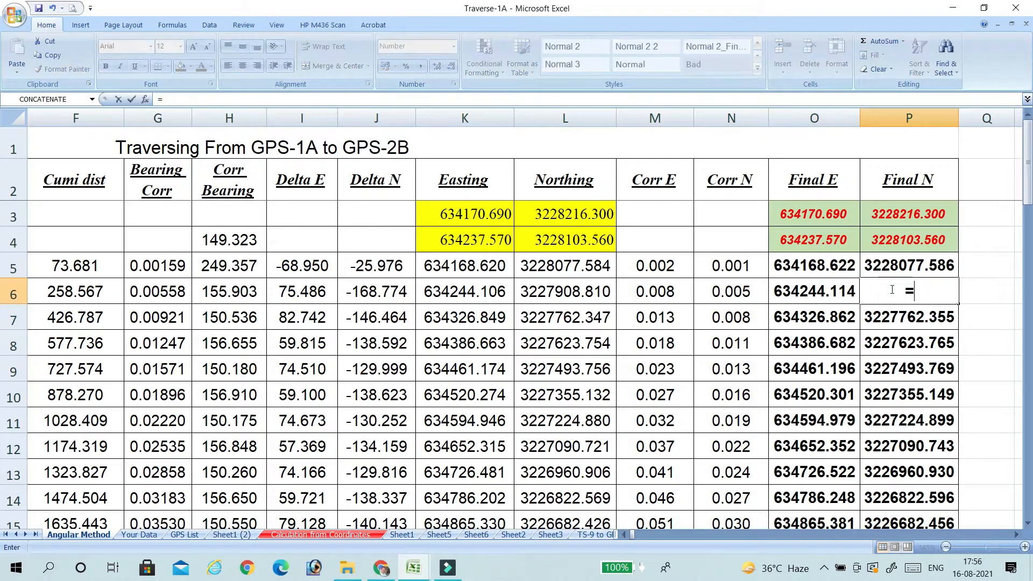
{"action": "left_click", "coordinate": [743, 291]}
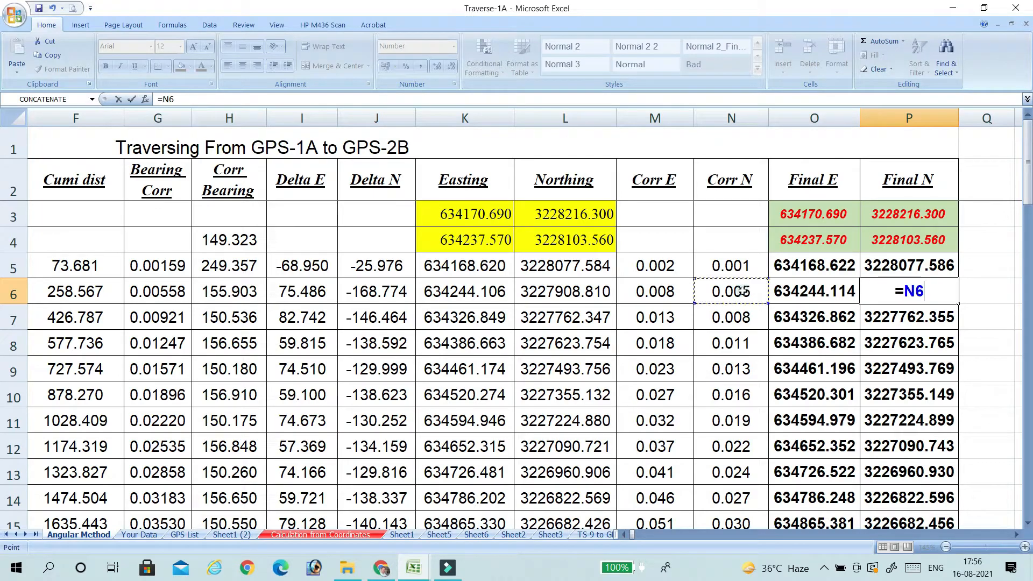
{"action": "left_click", "coordinate": [598, 291]}
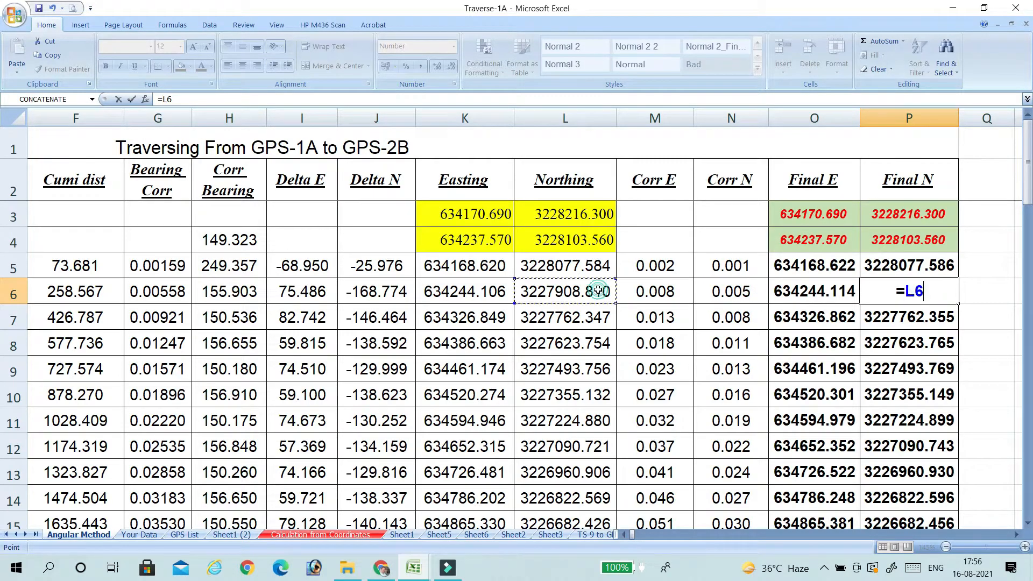
{"action": "type", "text": "+"}
{"action": "left_click", "coordinate": [733, 294]}
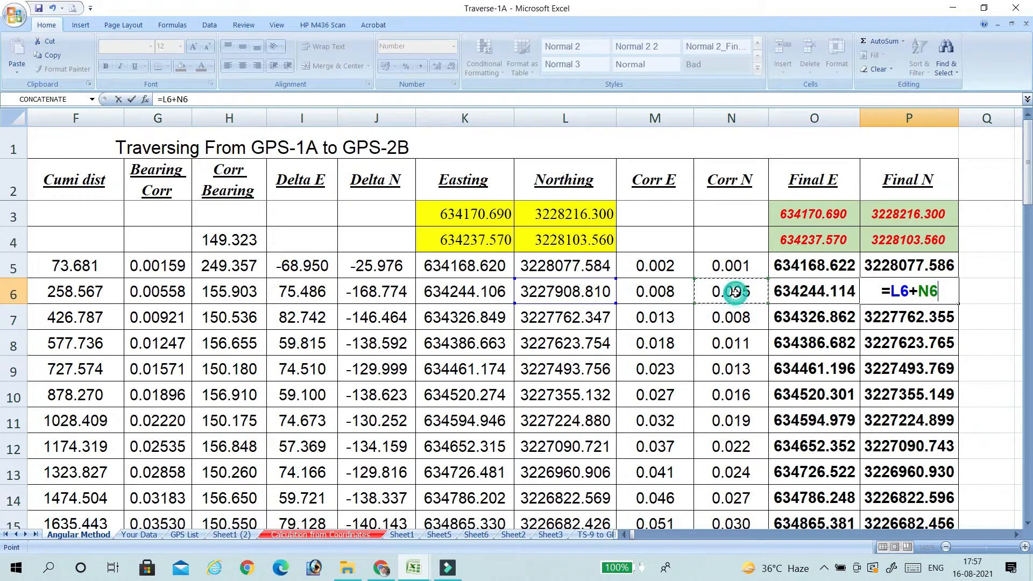
{"action": "key", "text": "Return"}
Fill the Final E formula from O6 and the Final N formula from P6 down their columns.
{"action": "left_click", "coordinate": [814, 288]}
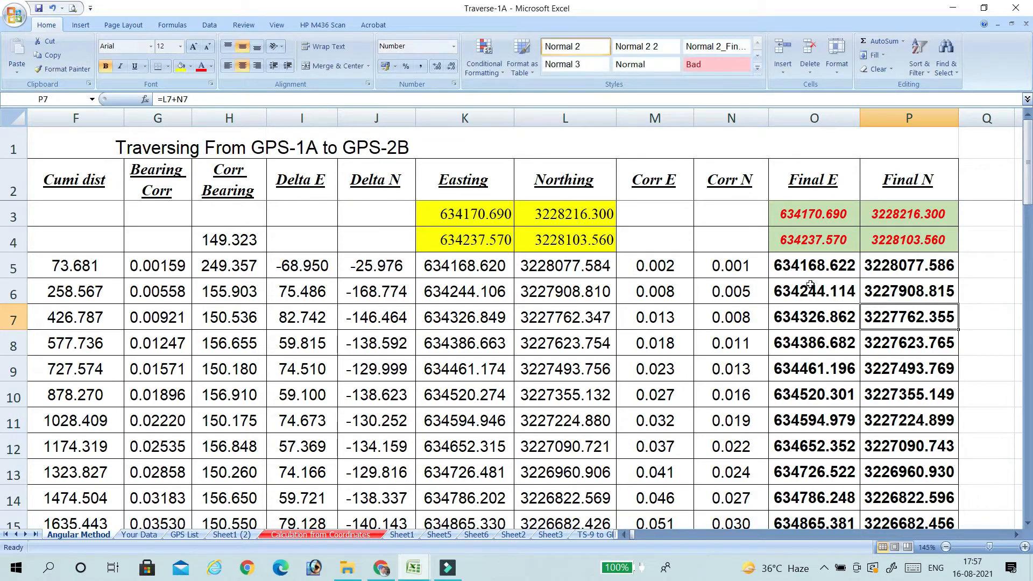
{"action": "double_click", "coordinate": [860, 304]}
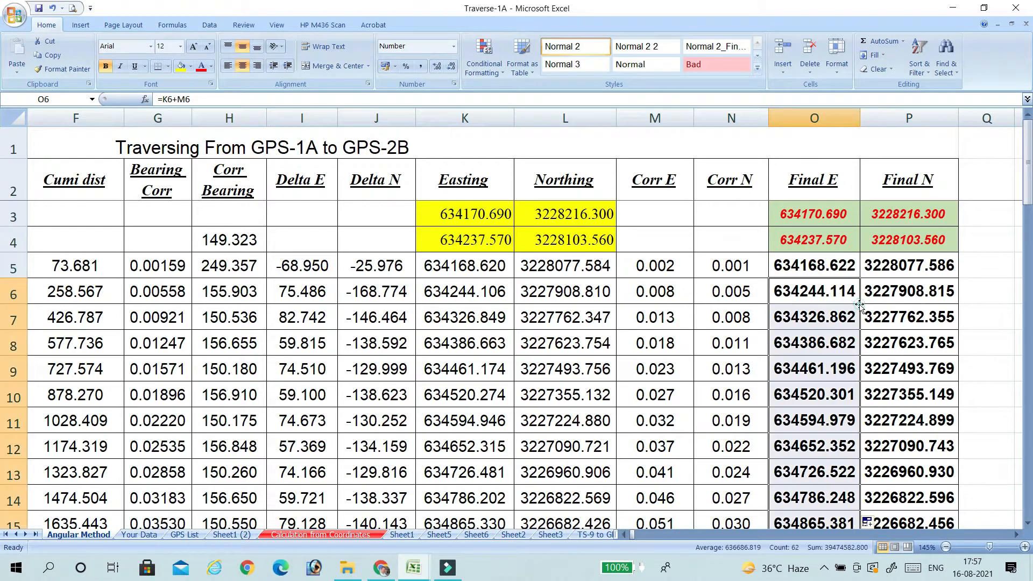
{"action": "left_click", "coordinate": [893, 291]}
{"action": "double_click", "coordinate": [960, 304]}
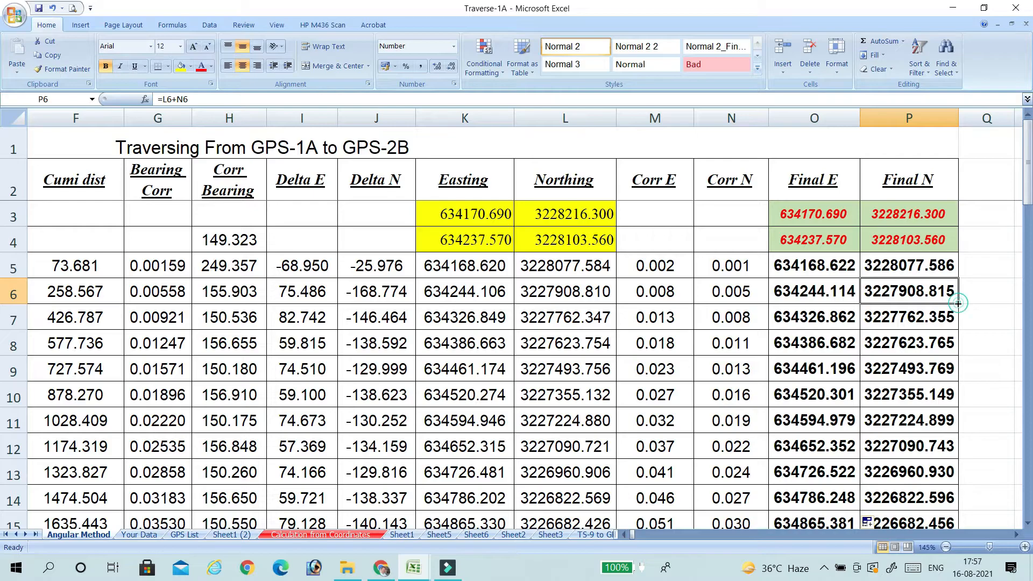
Compare the Final E and Final N values in row 67 with the GPS-2A coordinates in row 70.
{"action": "scroll", "coordinate": [884, 336], "scroll_direction": "down", "scroll_amount": 15}
{"action": "scroll", "coordinate": [884, 337], "scroll_direction": "down", "scroll_amount": 7}
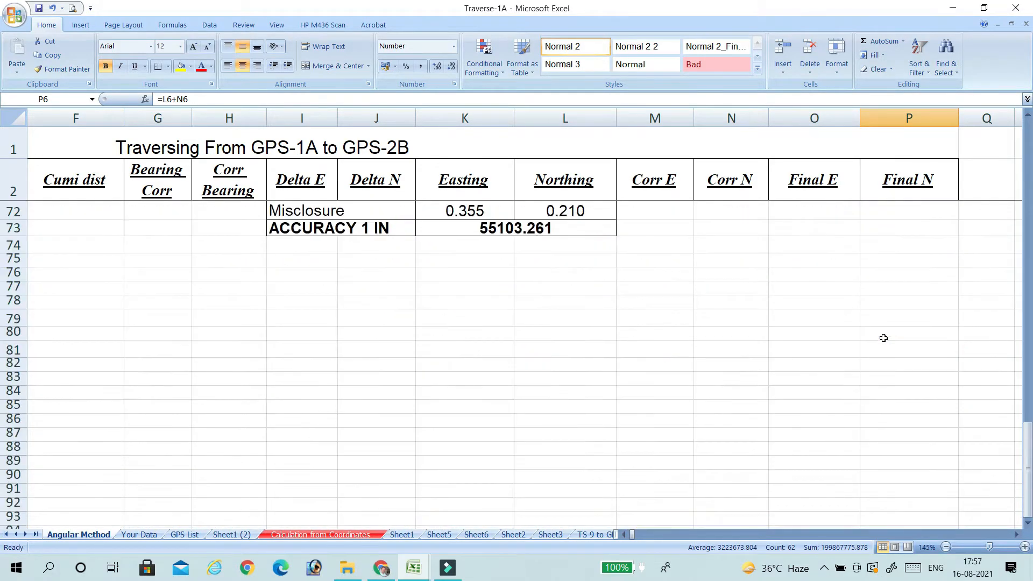
{"action": "scroll", "coordinate": [882, 338], "scroll_direction": "up", "scroll_amount": 3}
{"action": "left_click_drag", "start_coordinate": [789, 318], "coordinate": [923, 319]}
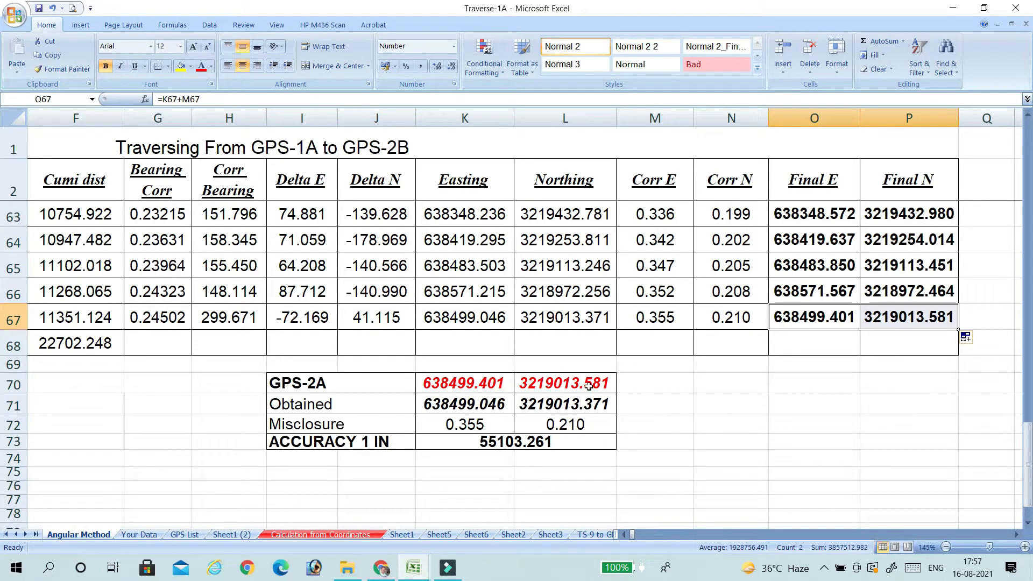
Select the computed Final E and Final N coordinates in O5:P67 and review them through to the last traverse row.
{"action": "scroll", "coordinate": [867, 334], "scroll_direction": "up", "scroll_amount": 3}
{"action": "scroll", "coordinate": [866, 334], "scroll_direction": "up", "scroll_amount": 17}
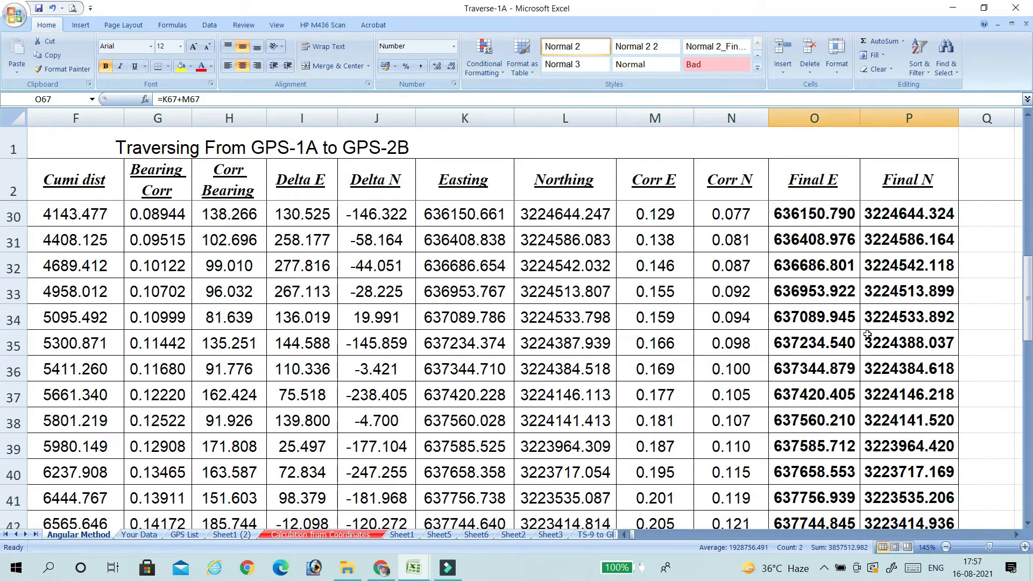
{"action": "left_click_drag", "start_coordinate": [810, 269], "coordinate": [937, 474]}
{"action": "scroll", "coordinate": [725, 403], "scroll_direction": "up", "scroll_amount": 18}
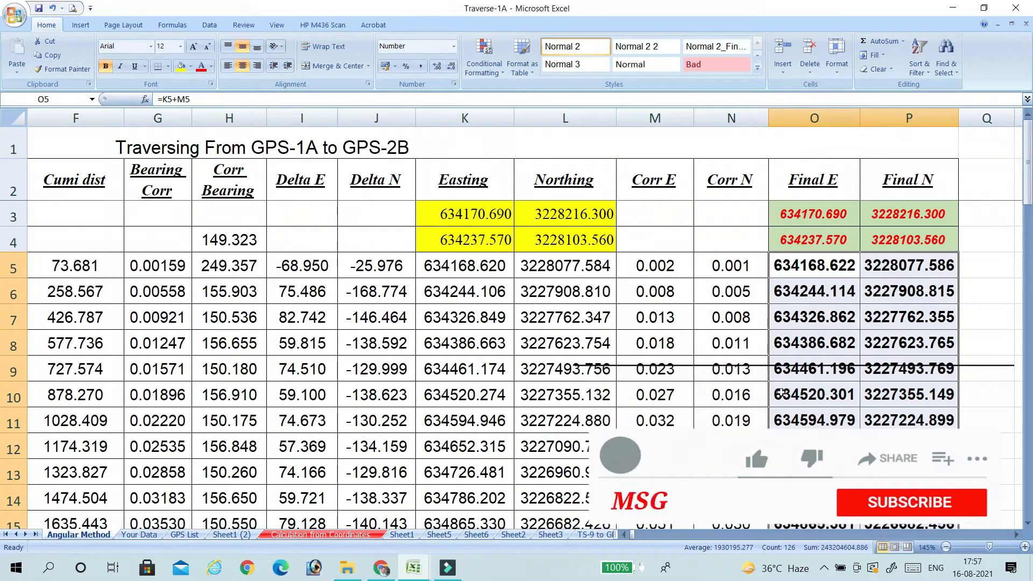
{"action": "scroll", "coordinate": [782, 393], "scroll_direction": "down", "scroll_amount": 5}
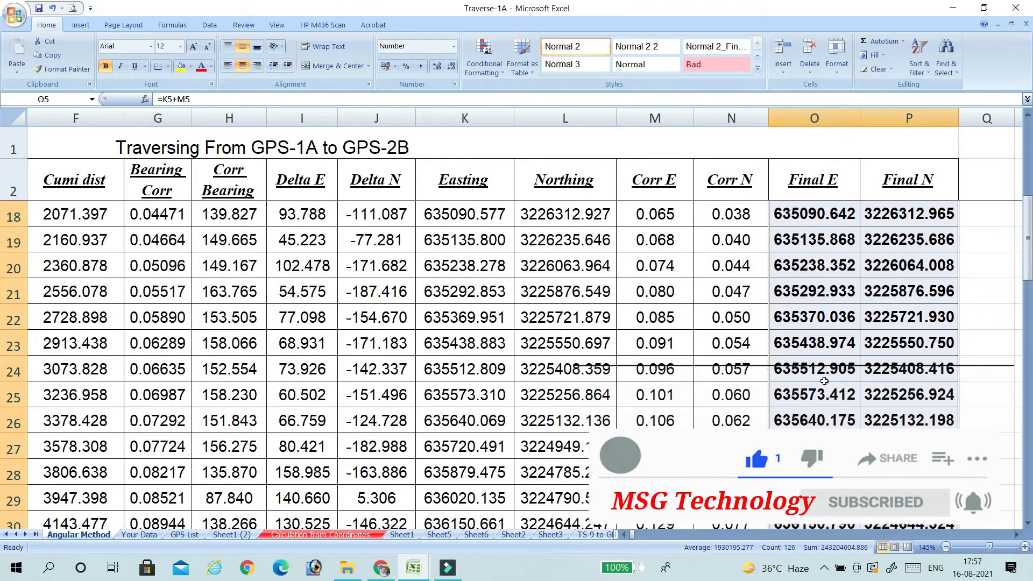
{"action": "scroll", "coordinate": [824, 381], "scroll_direction": "down", "scroll_amount": 16}
{"action": "scroll", "coordinate": [826, 377], "scroll_direction": "up", "scroll_amount": 19}
{"action": "scroll", "coordinate": [839, 376], "scroll_direction": "down", "scroll_amount": 7}
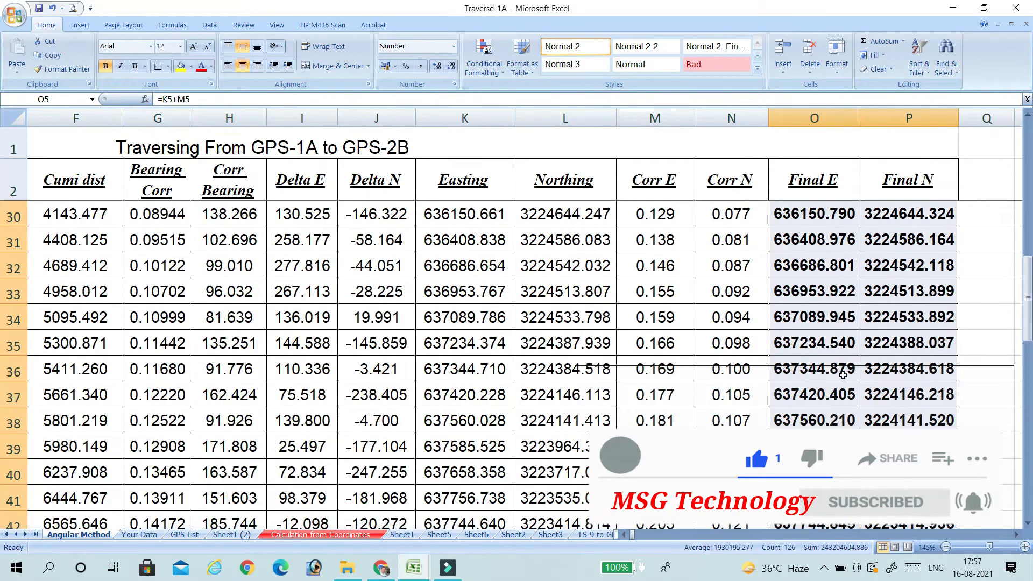
{"action": "scroll", "coordinate": [843, 375], "scroll_direction": "down", "scroll_amount": 12}
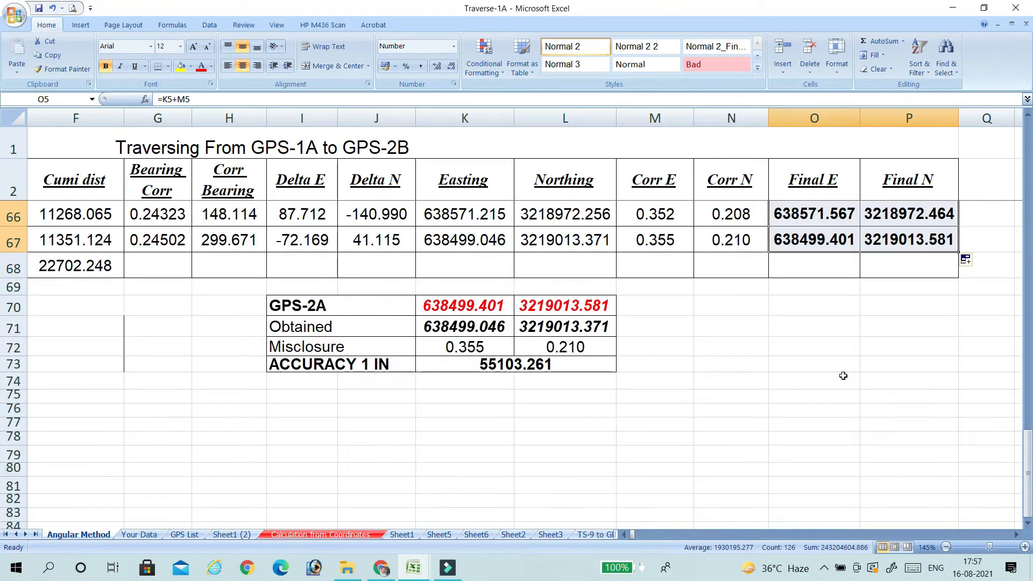